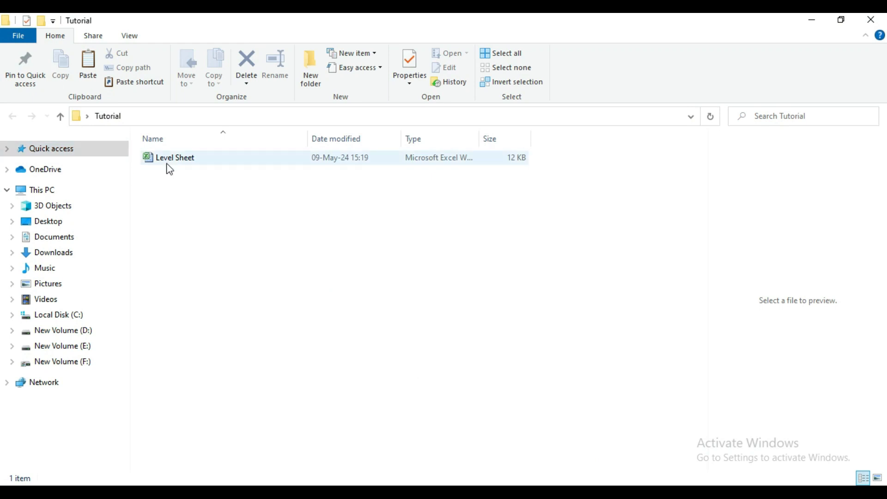
Open the Level Sheet workbook and enter the Rise/Fall formula =A3+B3-B4-C4 in cell D4.
right_click(169, 157)
click(185, 153)
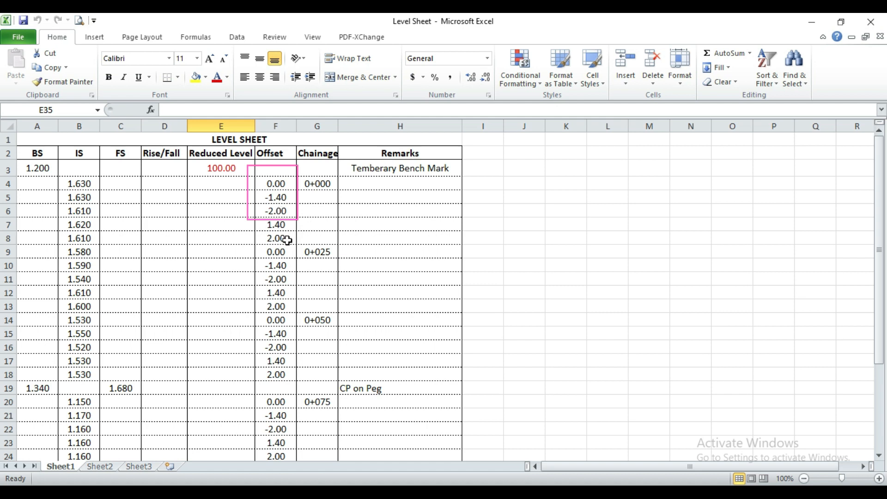
click(166, 184)
click(213, 110)
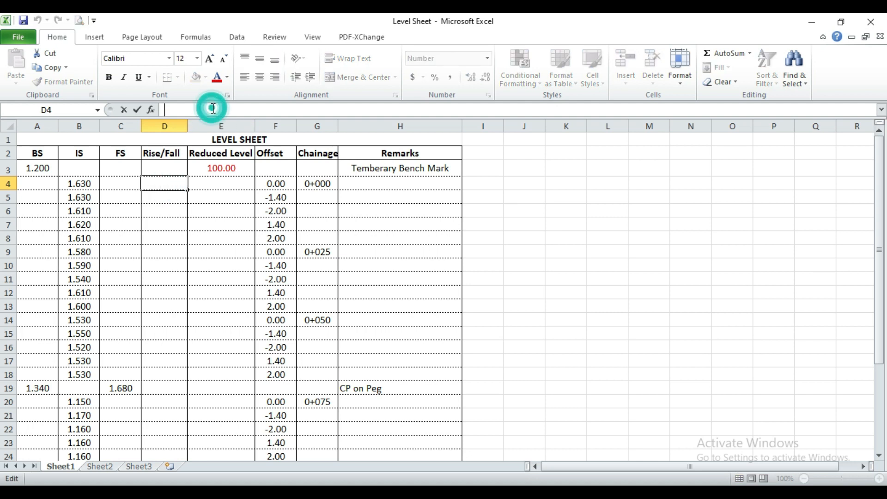
text(=)
click(46, 168)
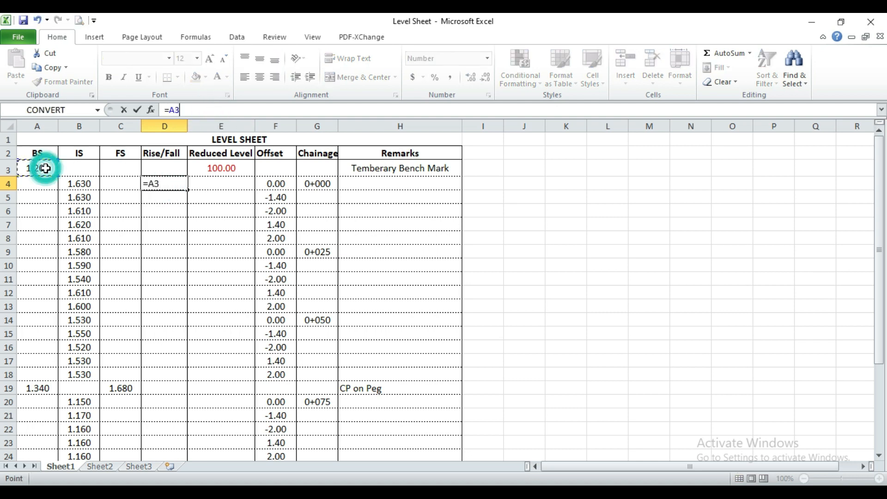
text(+)
click(76, 168)
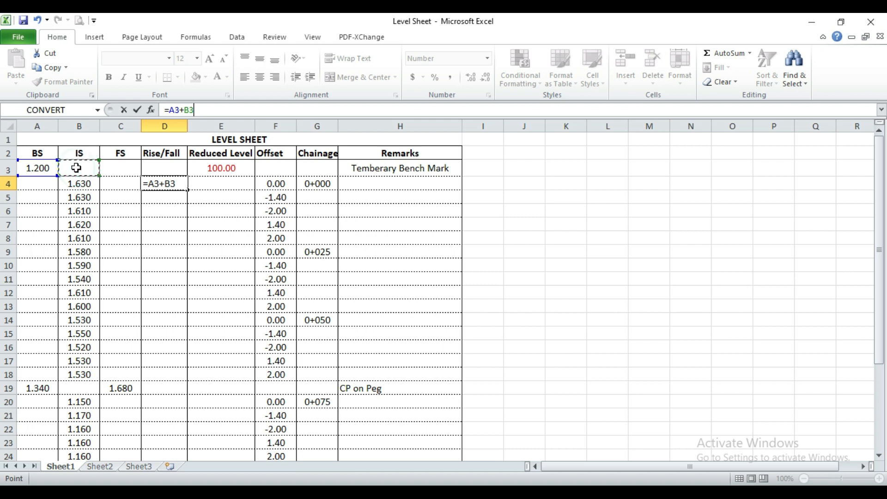
text(-)
click(82, 184)
text(-)
click(122, 185)
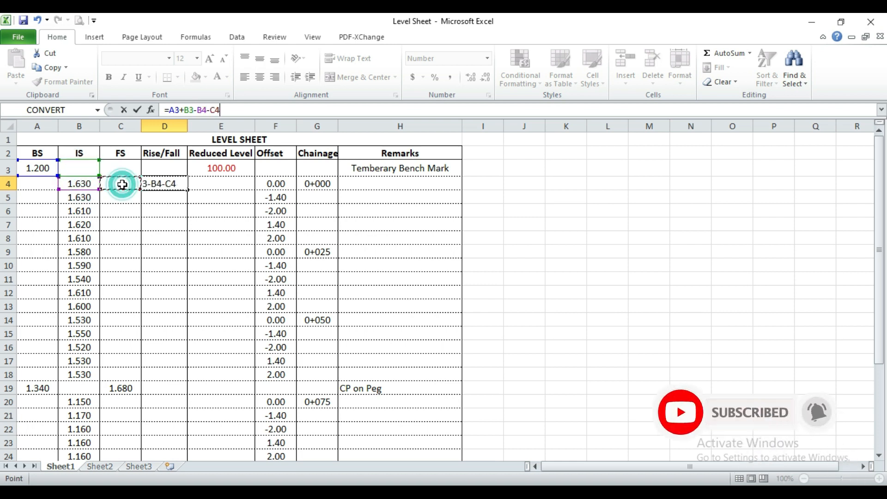
key(Return)
Enter the Reduced Level formula =E3+D4 in cell E4.
click(208, 182)
text(=)
click(212, 168)
text(+)
click(163, 181)
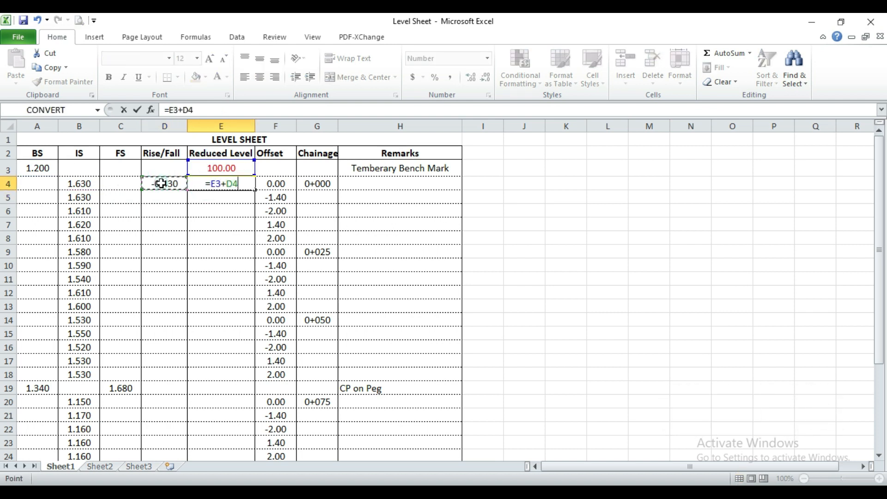
key(Return)
Fill the D4:E4 formulas down to row 31 and colour the closing reduced level in E31 red.
click(157, 184)
drag(157, 183, 245, 427)
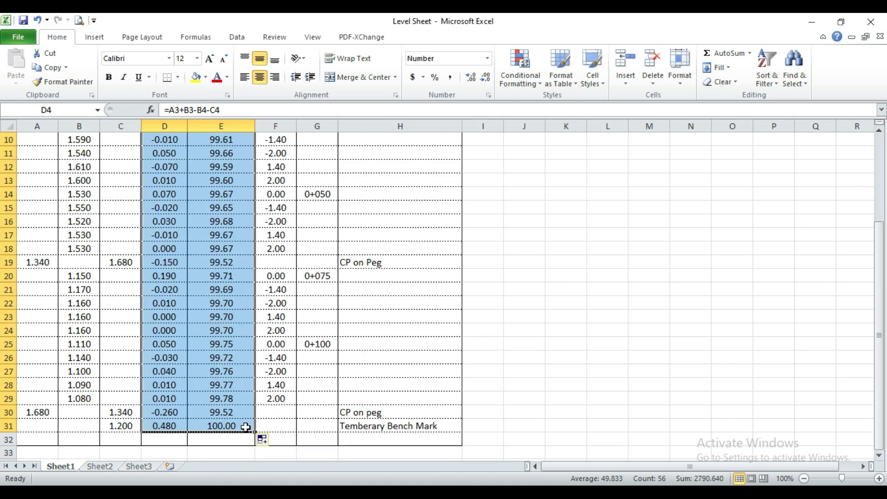
click(229, 425)
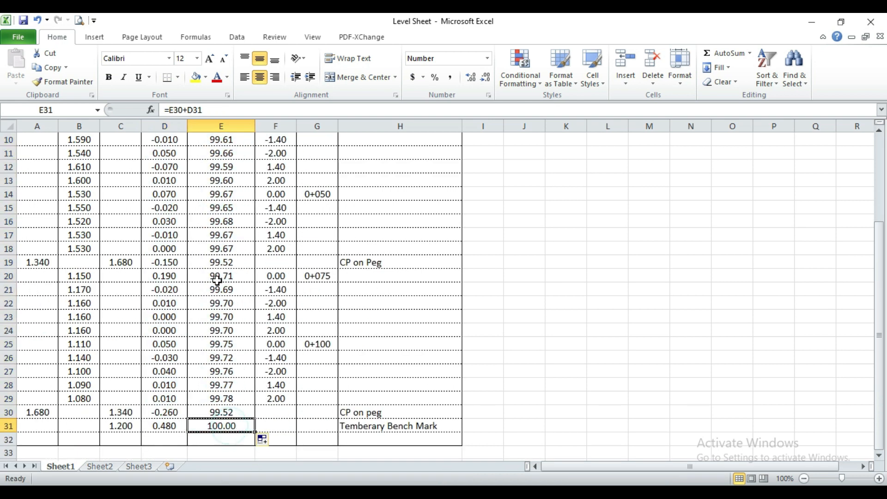
click(217, 78)
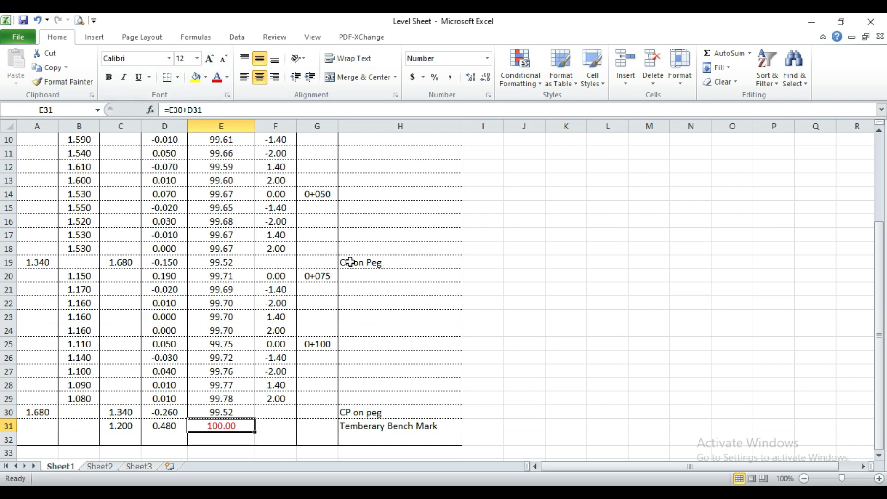
Copy the five chainage cells G4, G9, G14, G20 and G25 together.
scroll(350, 262, up, 3)
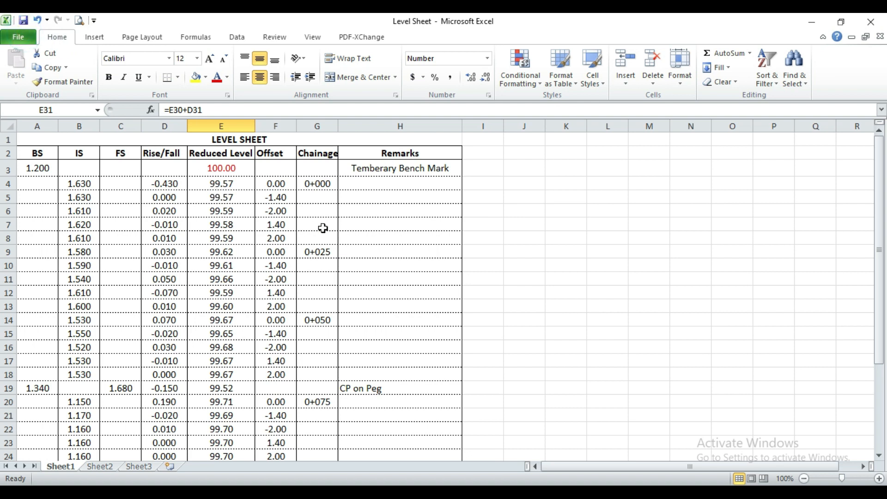
click(322, 184)
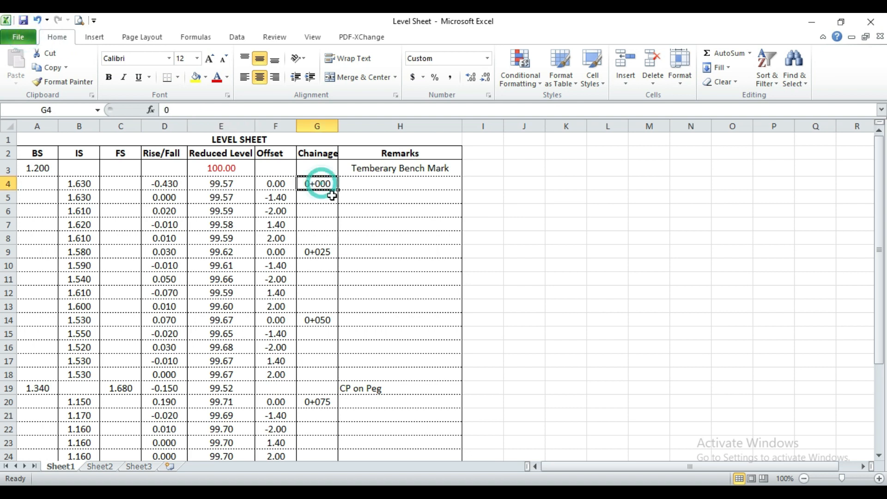
ctrl+click(322, 252)
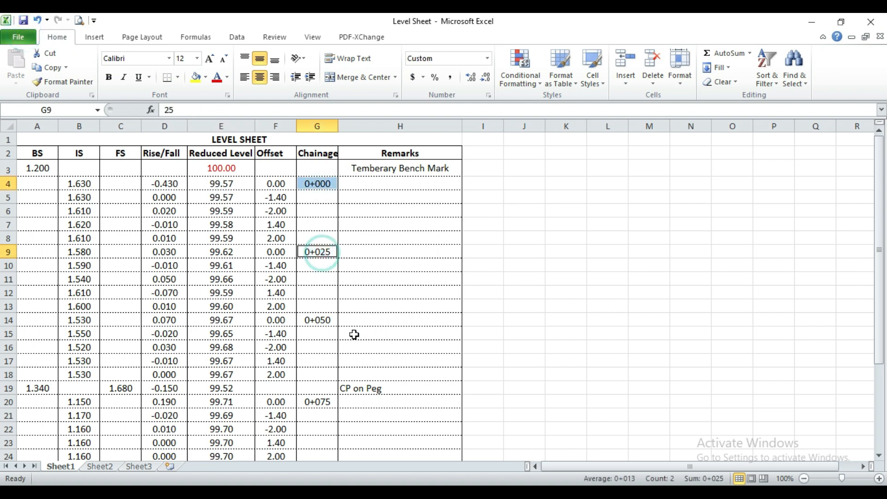
ctrl+click(318, 320)
ctrl+click(327, 401)
scroll(405, 358, down, 1)
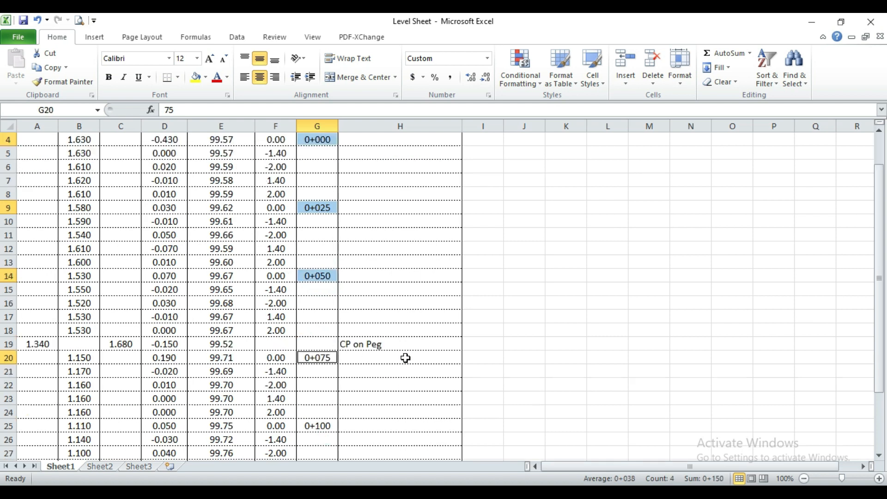
ctrl+click(321, 426)
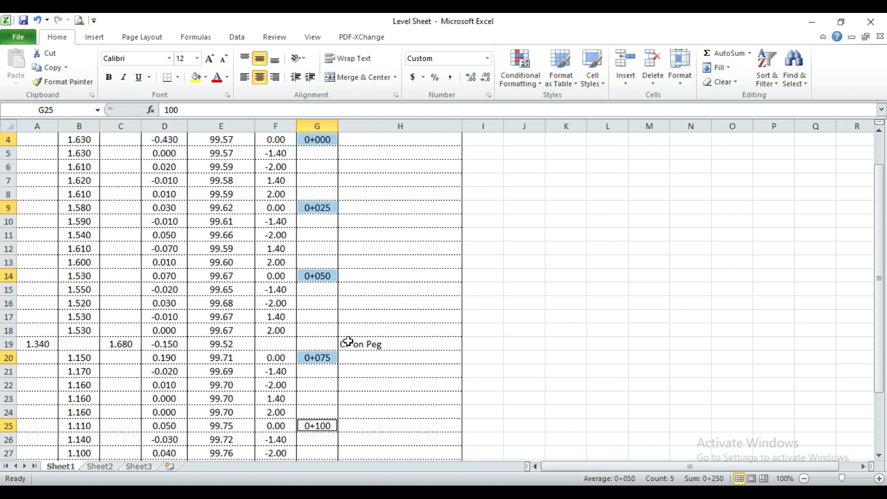
scroll(355, 325, up, 1)
right_click(326, 185)
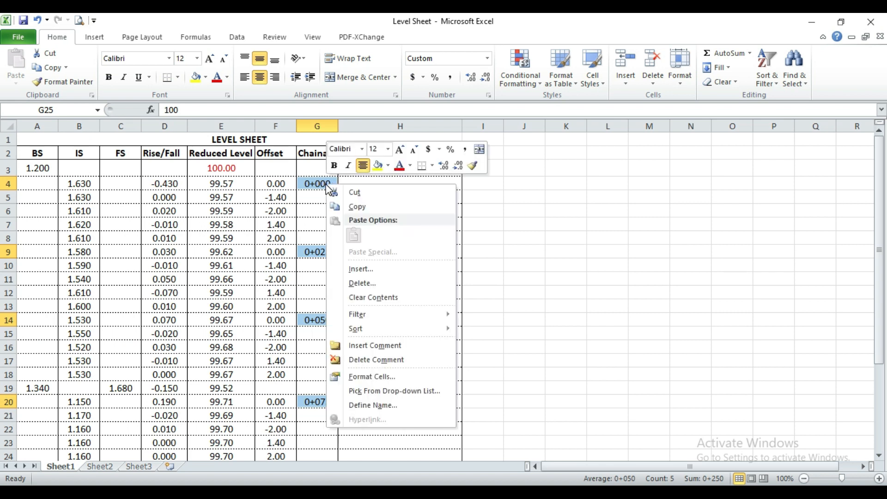
click(355, 206)
Paste the copied chainages as values starting at J4 and centre them horizontally and vertically.
scroll(360, 207, down, 4)
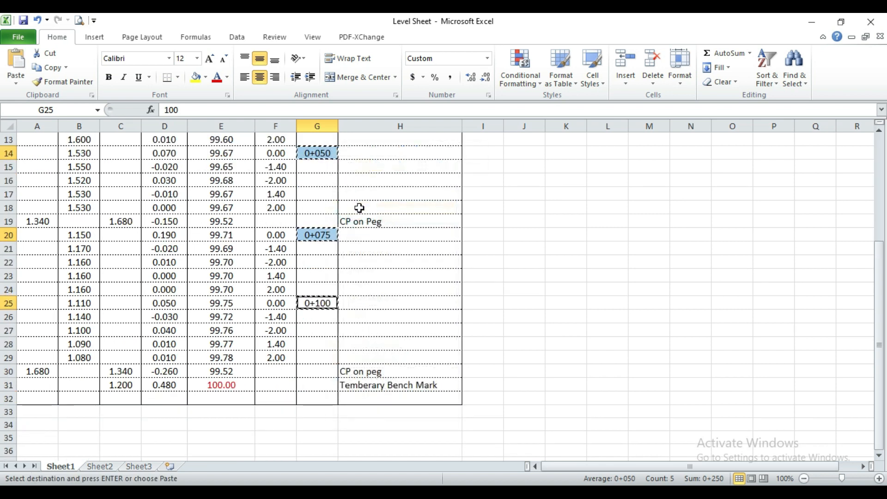
scroll(531, 236, up, 3)
scroll(533, 234, up, 1)
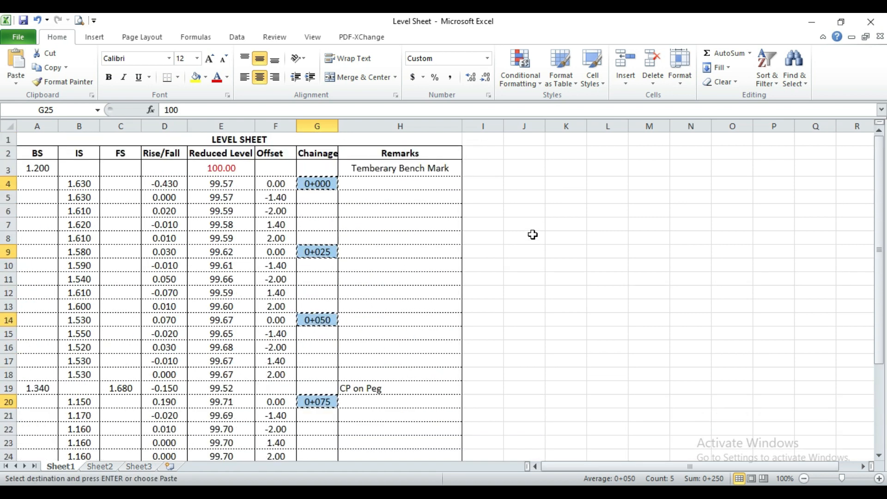
right_click(531, 184)
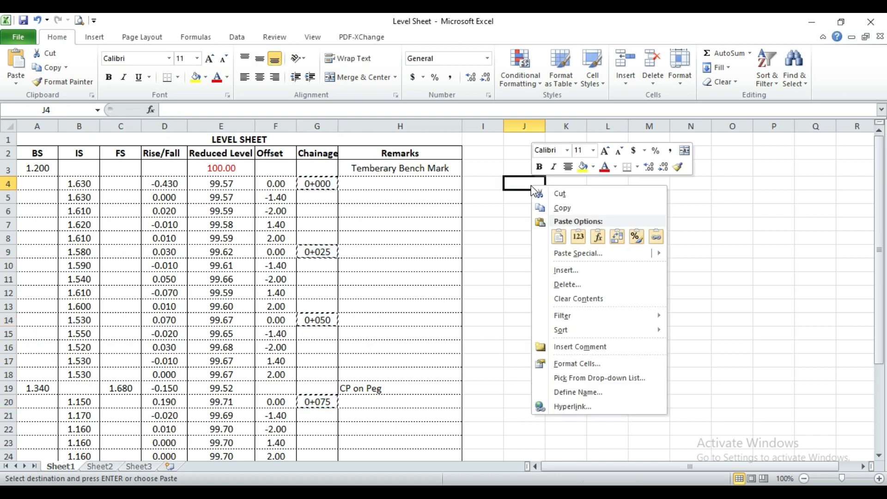
click(575, 236)
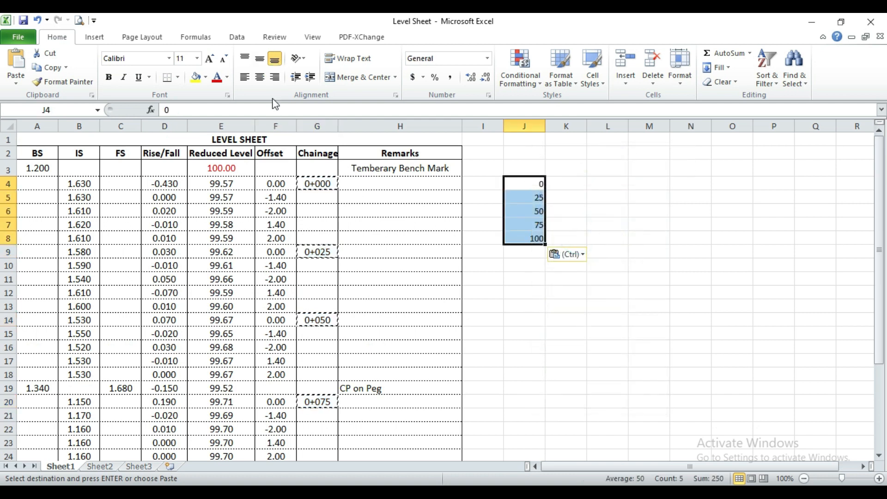
click(261, 77)
click(259, 59)
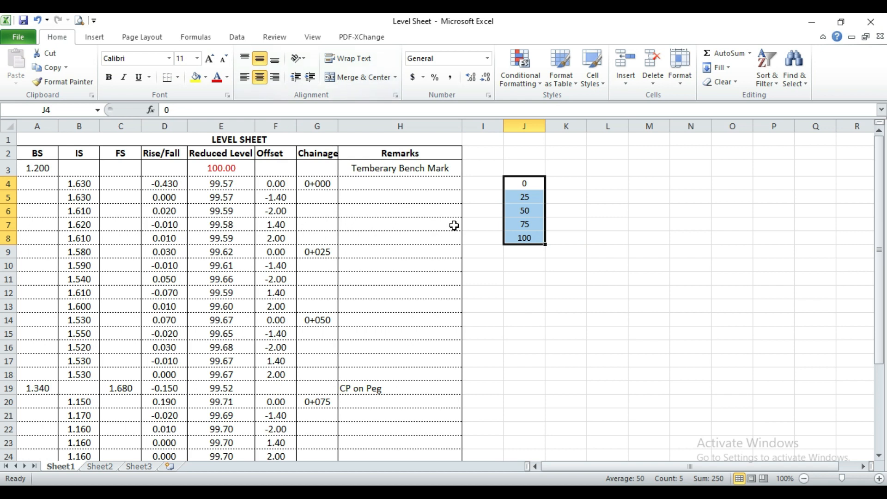
Copy the centreline reduced levels in E4, E9, E14, E20 and E25 together.
click(231, 184)
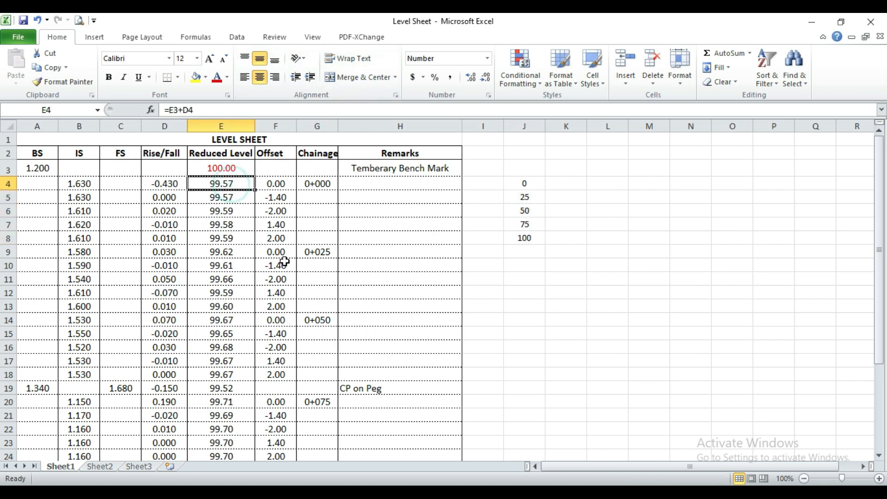
ctrl+click(233, 252)
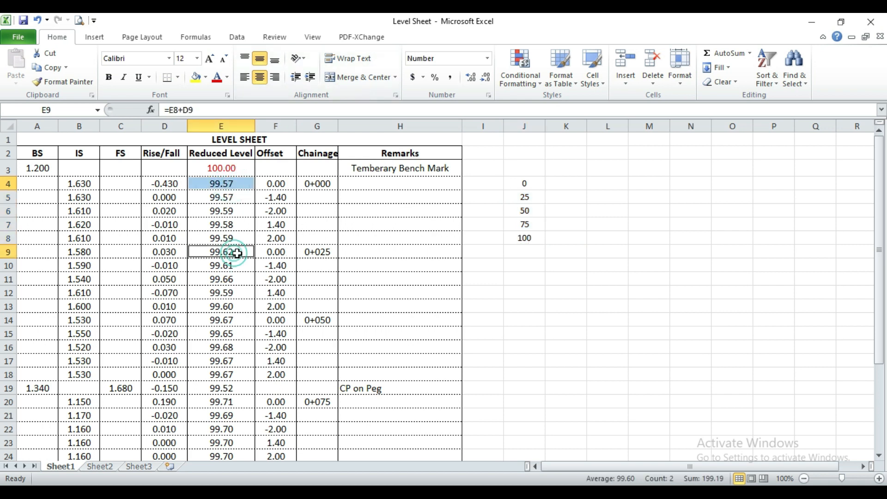
ctrl+click(236, 320)
ctrl+click(240, 401)
scroll(332, 351, down, 2)
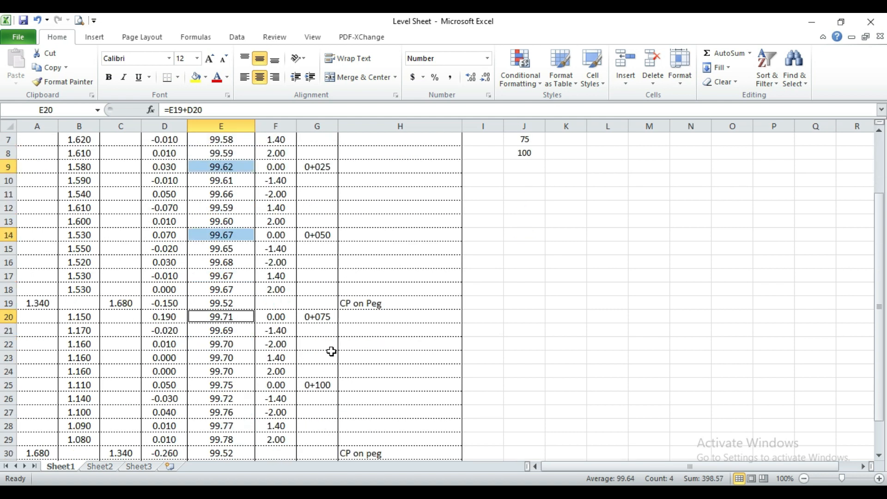
ctrl+click(232, 385)
scroll(333, 336, up, 2)
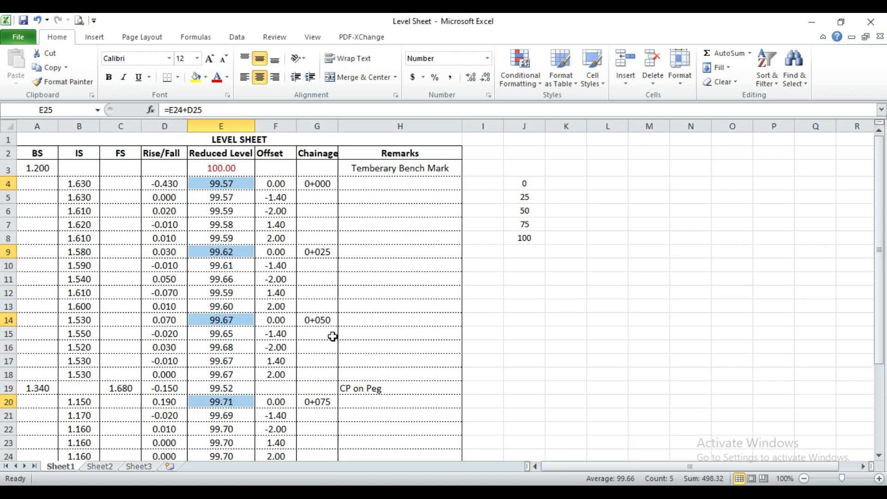
right_click(241, 185)
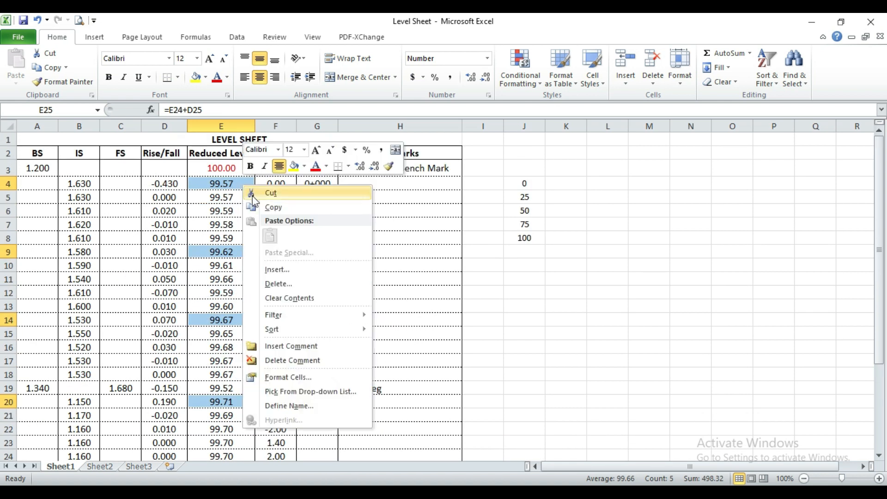
click(276, 206)
Paste the copied reduced levels as values starting at K4, centre them both ways and show three decimal places.
scroll(407, 237, down, 4)
scroll(407, 238, up, 3)
scroll(406, 238, up, 1)
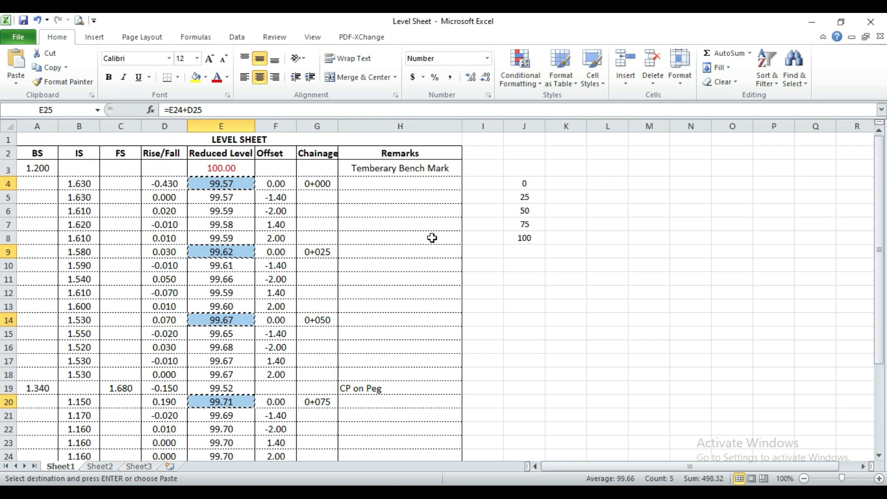
right_click(562, 188)
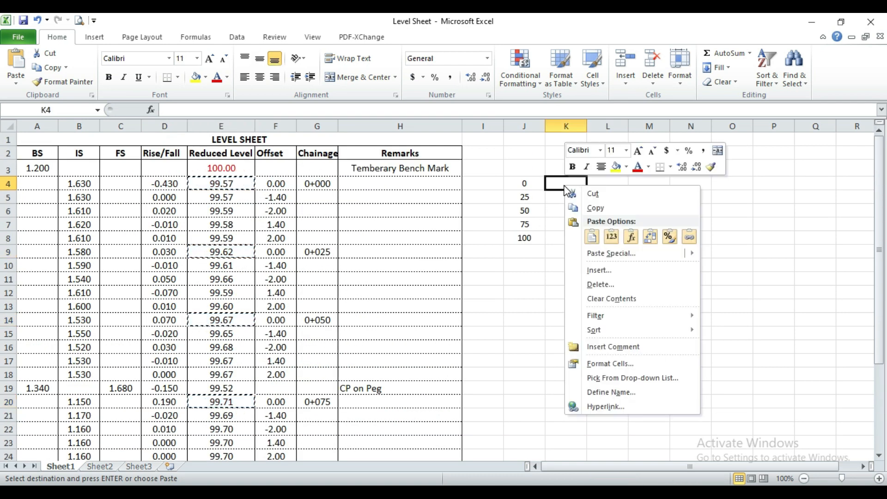
click(612, 238)
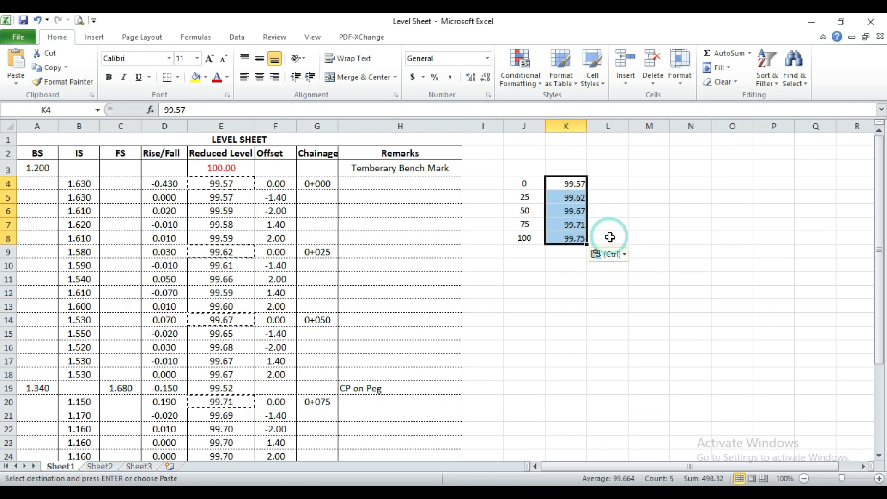
click(259, 77)
click(259, 58)
click(470, 78)
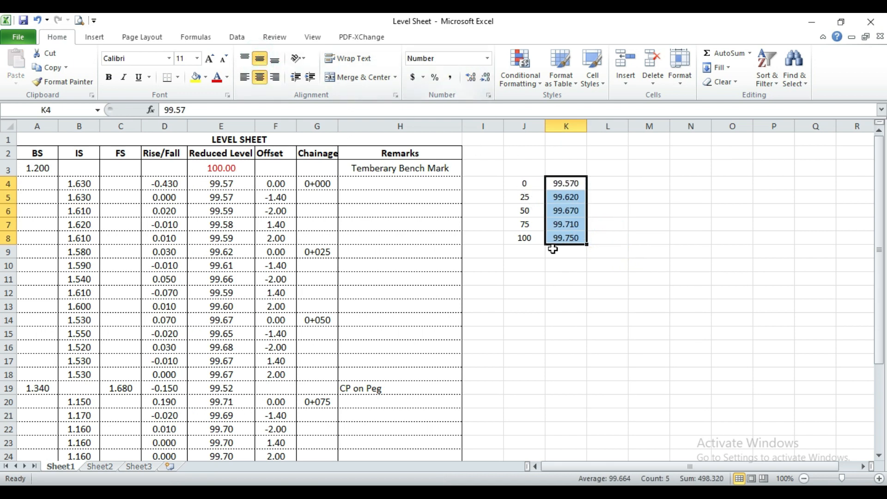
Copy J4:K8, paste it transposed starting at N4, and clear the original J4:K8 range.
click(553, 249)
drag(524, 185, 566, 237)
right_click(567, 206)
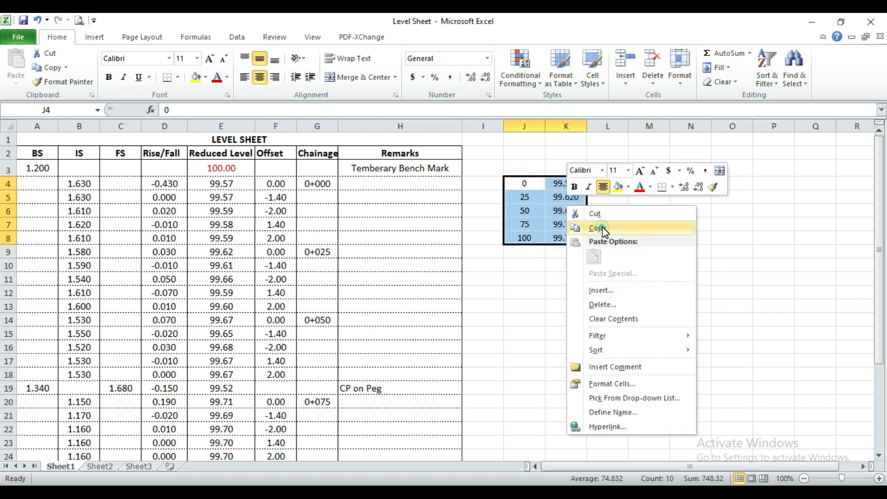
click(604, 228)
right_click(694, 185)
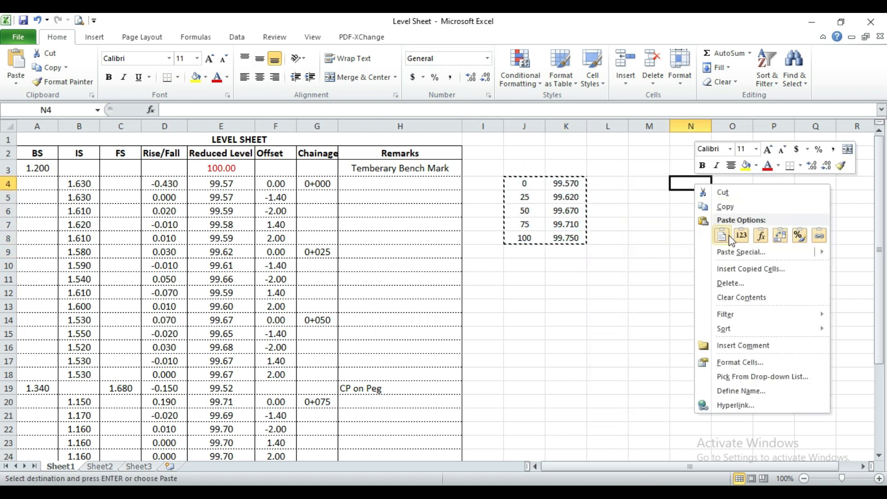
click(780, 236)
drag(527, 189, 557, 238)
key(Delete)
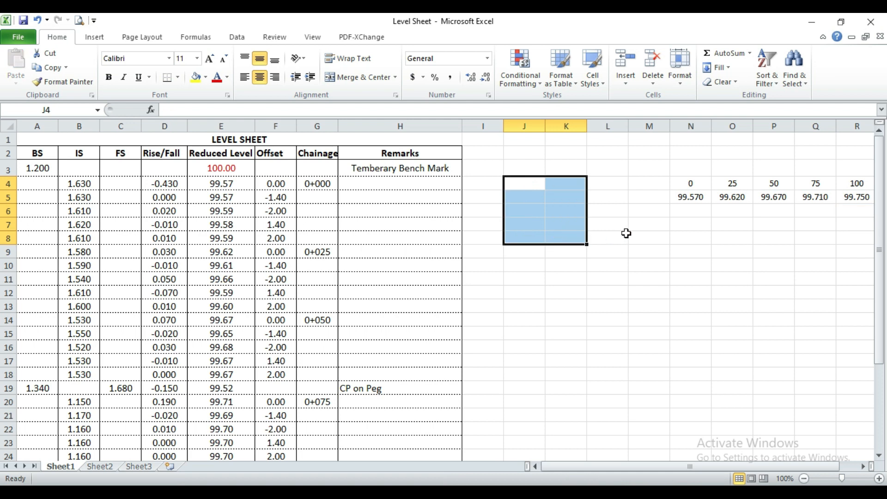
Label both rows of the transposed table by entering LS in M4 and M5.
click(648, 185)
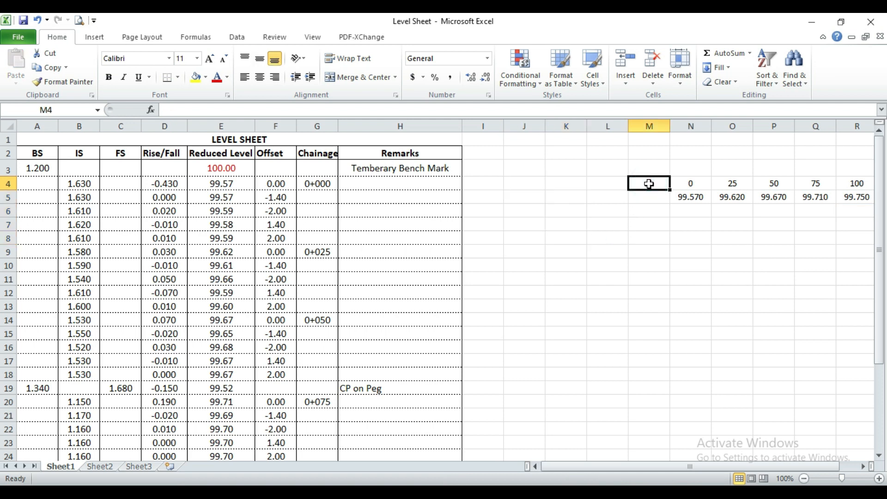
text(LS)
key(Return)
text(LS)
key(Return)
Copy the labelled LS table of chainages and levels in M4:R5.
drag(649, 184, 647, 196)
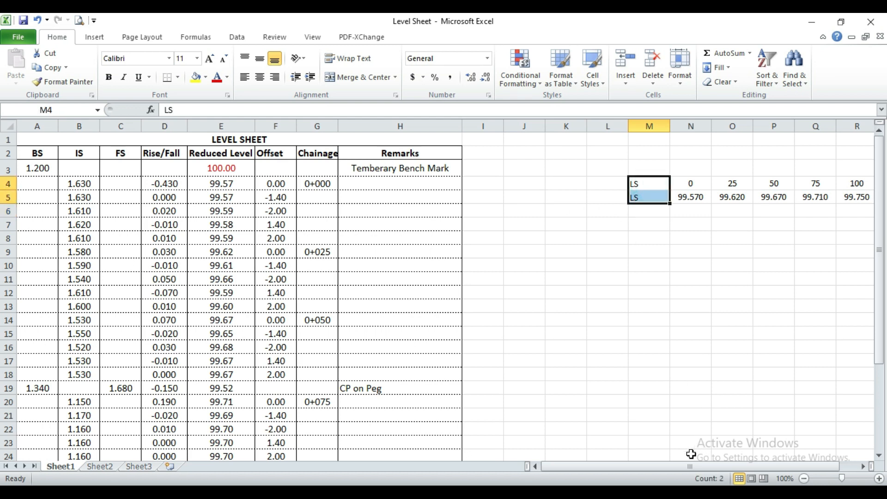
drag(697, 467, 713, 468)
click(648, 264)
drag(598, 185, 806, 201)
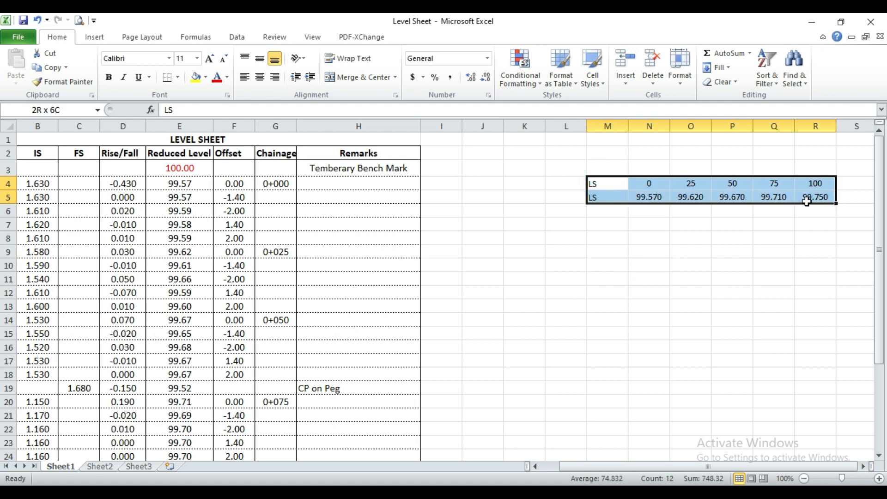
right_click(721, 193)
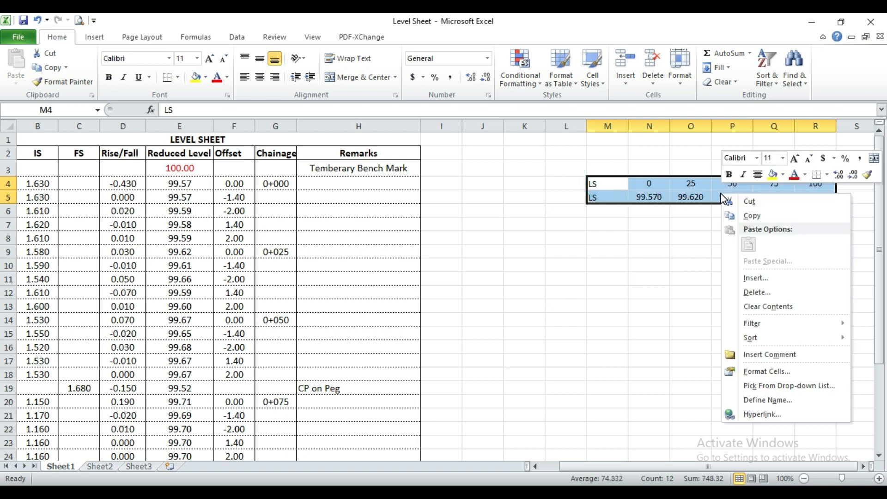
click(750, 217)
Open Notepad and paste the copied LS table into the blank document.
key(super+s)
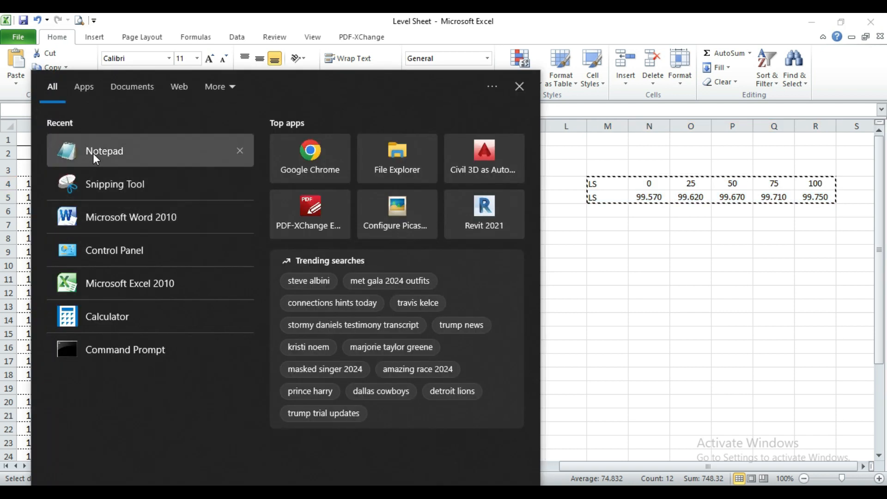
click(93, 154)
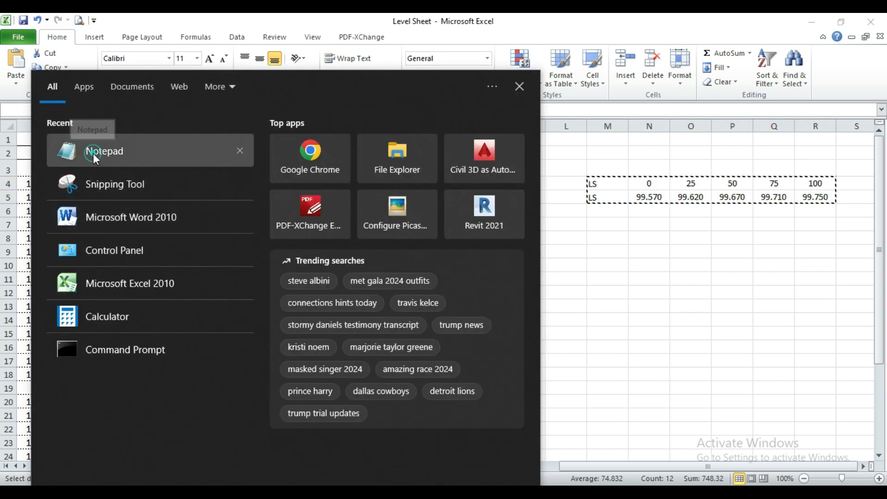
right_click(195, 112)
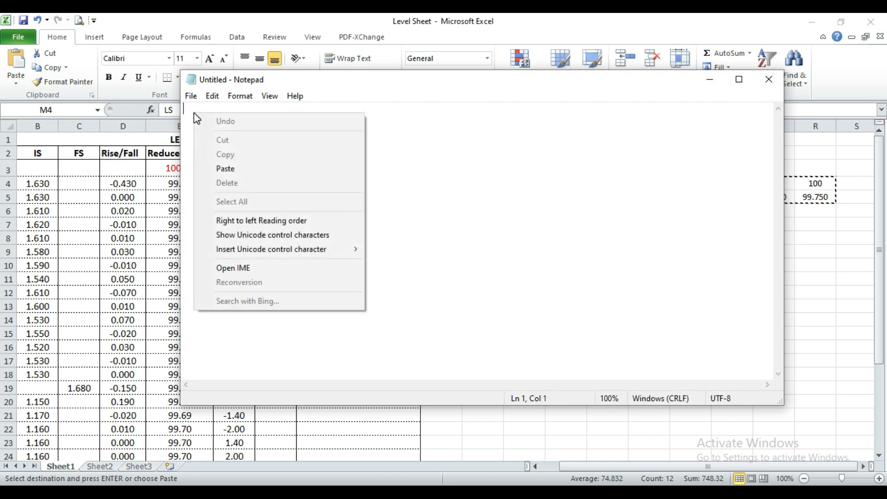
click(219, 168)
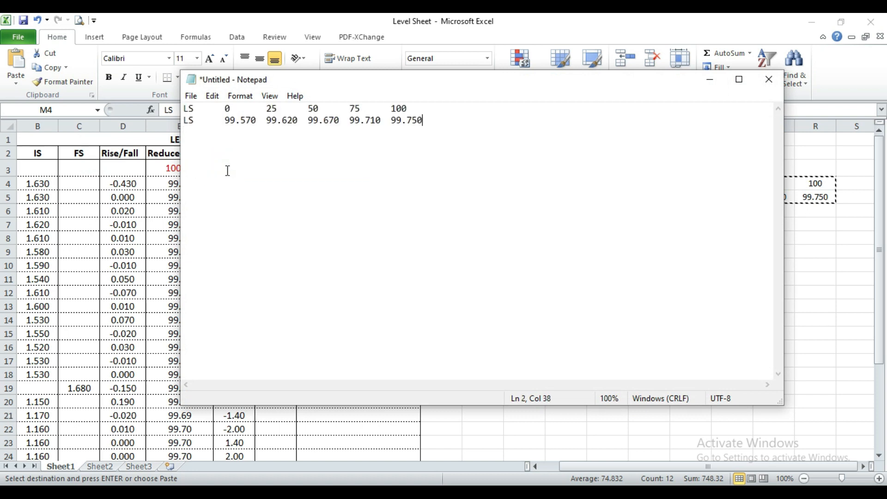
Save the text as ROADLS.DAT in the Desktop's Tutorial folder and close Notepad.
click(192, 97)
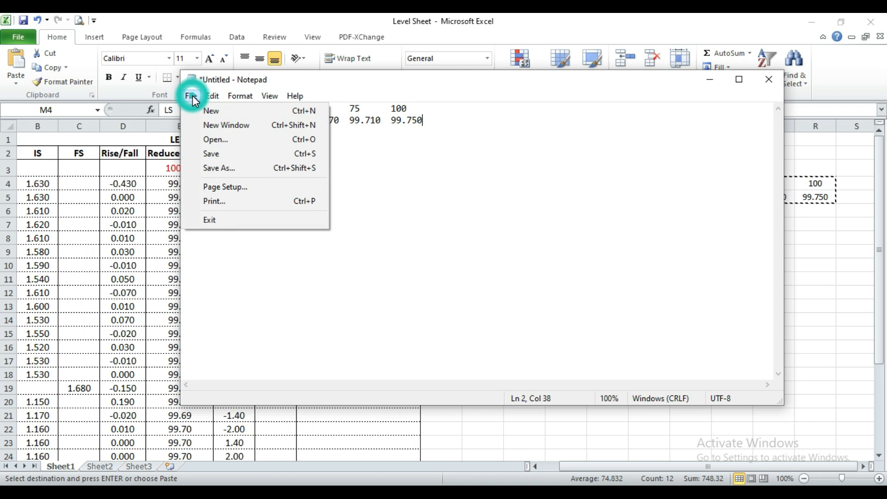
click(210, 154)
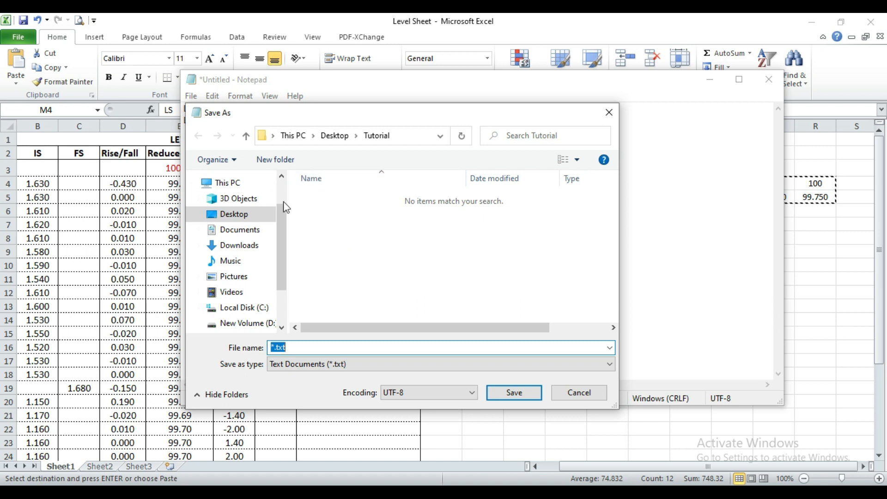
click(248, 216)
double_click(329, 203)
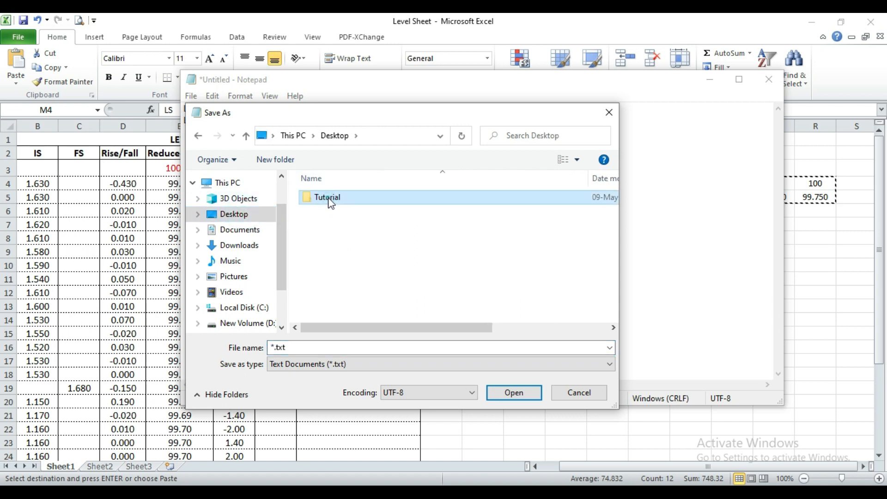
double_click(303, 347)
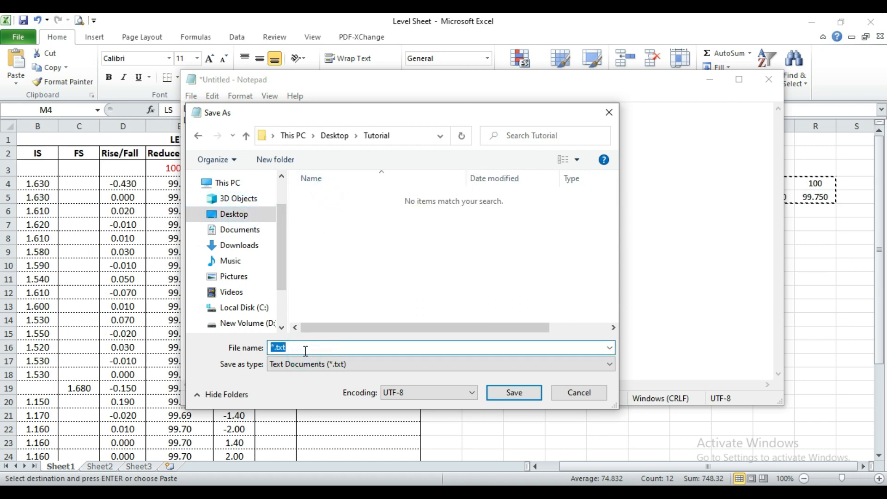
text(ROADLS.)
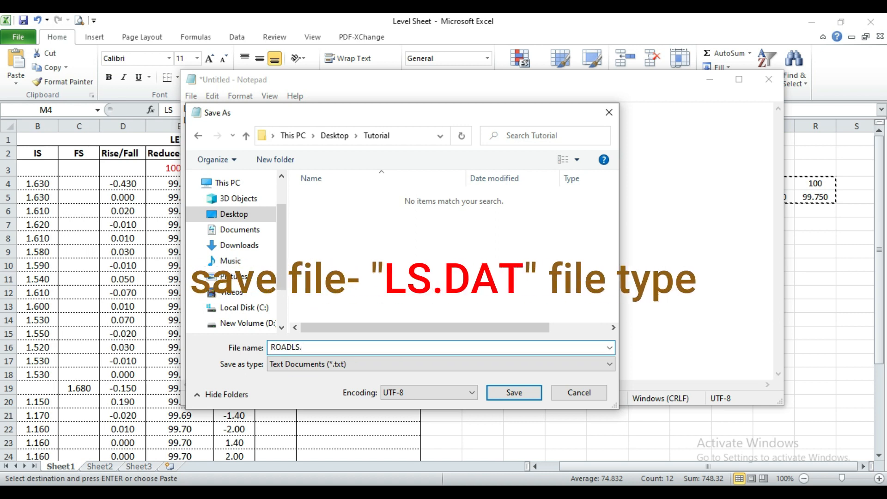
text(T)
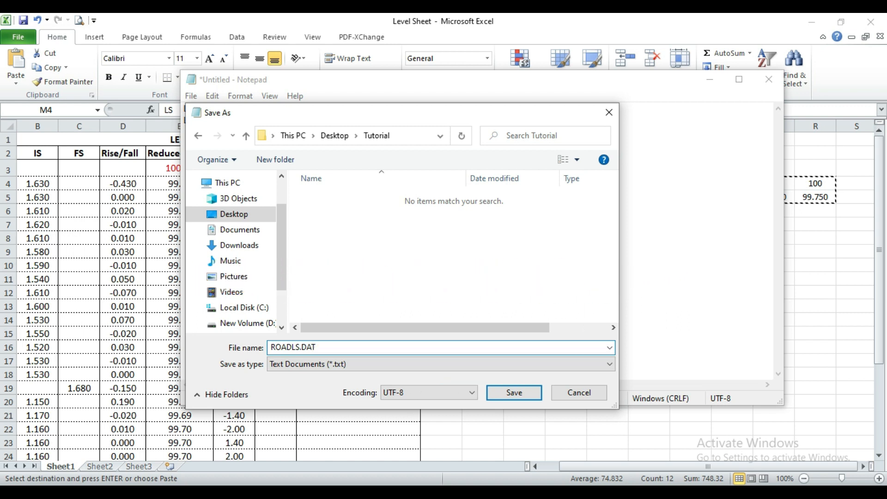
click(513, 393)
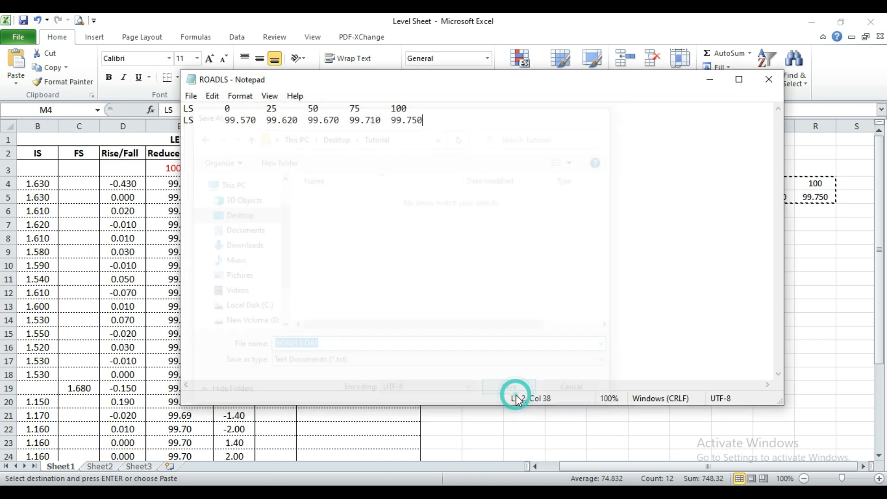
click(769, 79)
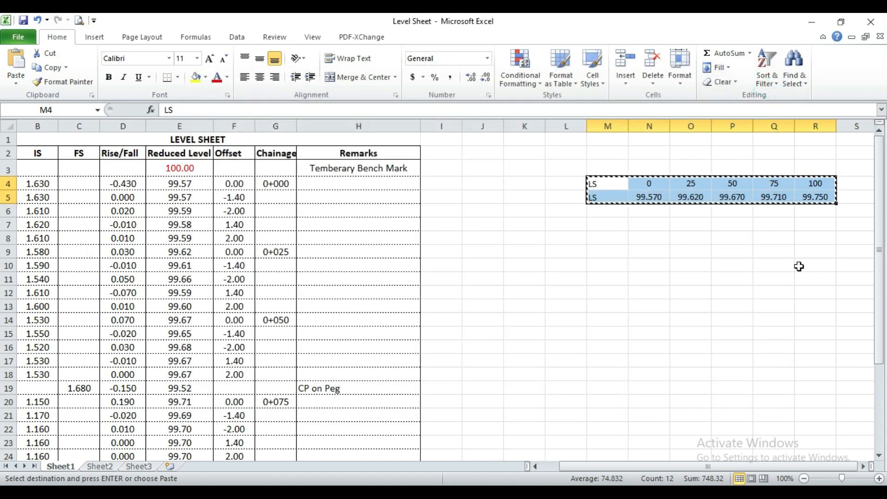
Clear the LS table from M4:R5 of the level sheet in Excel.
click(643, 248)
drag(594, 184, 800, 194)
key(Delete)
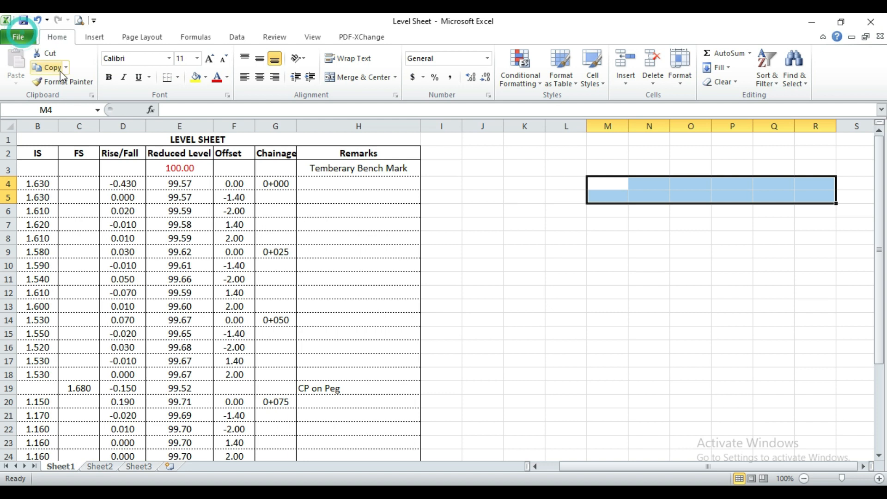
Copy the reduced levels and offsets in E4:F31 and paste them as values starting at J4.
drag(578, 466, 559, 472)
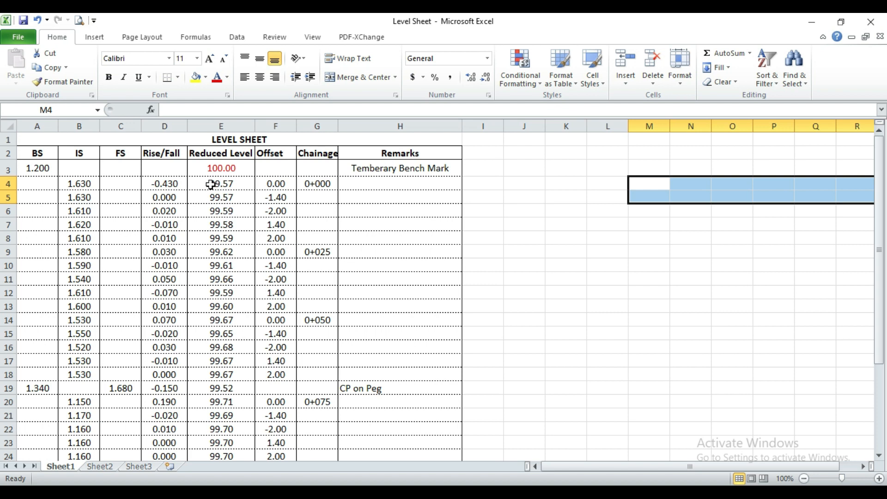
drag(211, 184, 268, 442)
scroll(268, 314, up, 3)
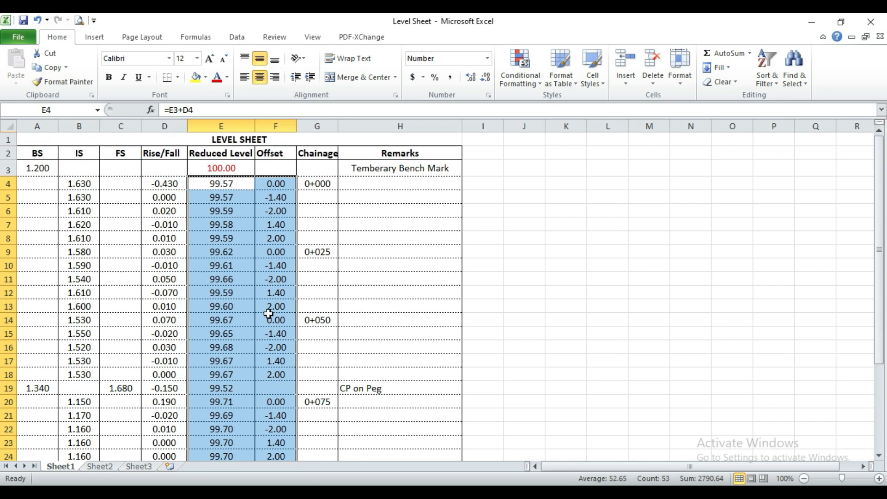
right_click(228, 186)
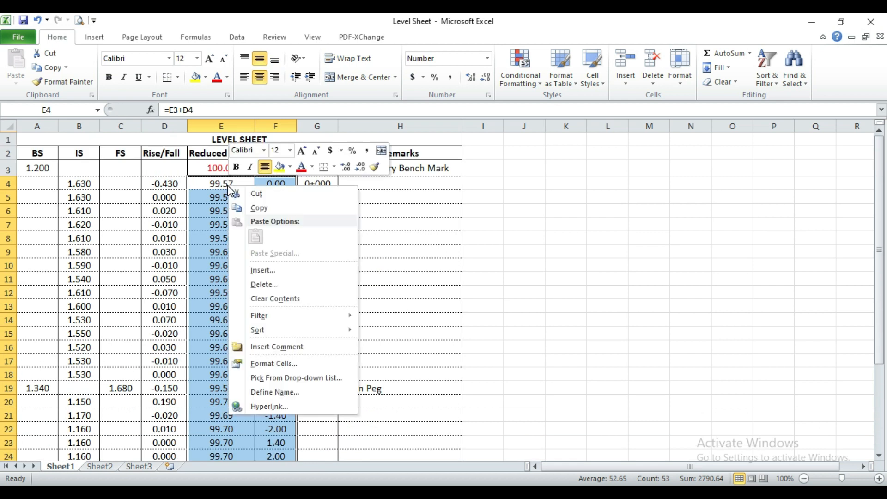
click(255, 208)
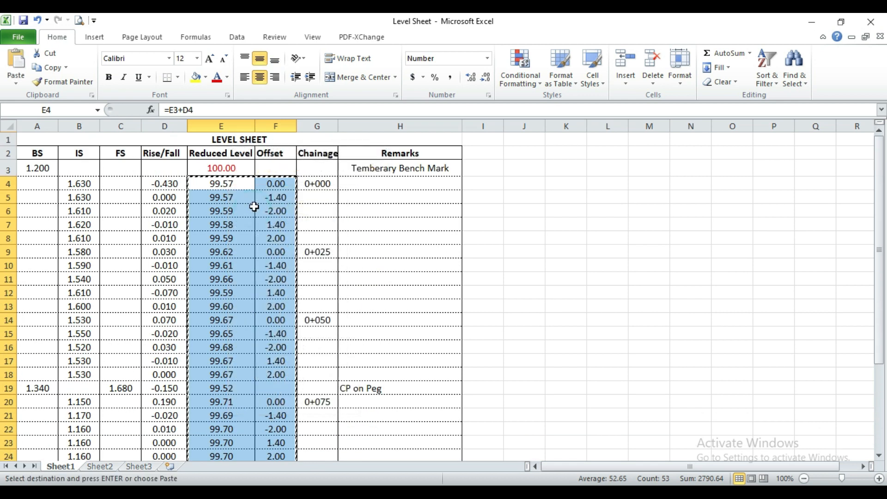
click(524, 184)
right_click(528, 188)
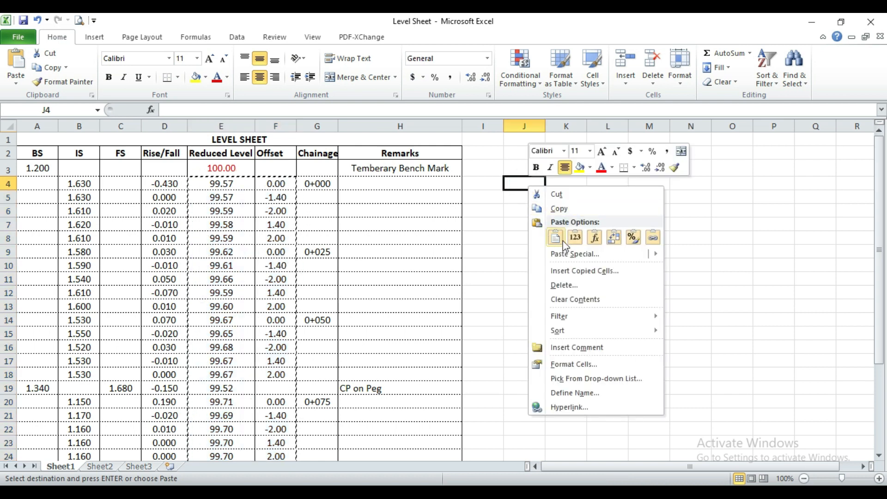
click(575, 237)
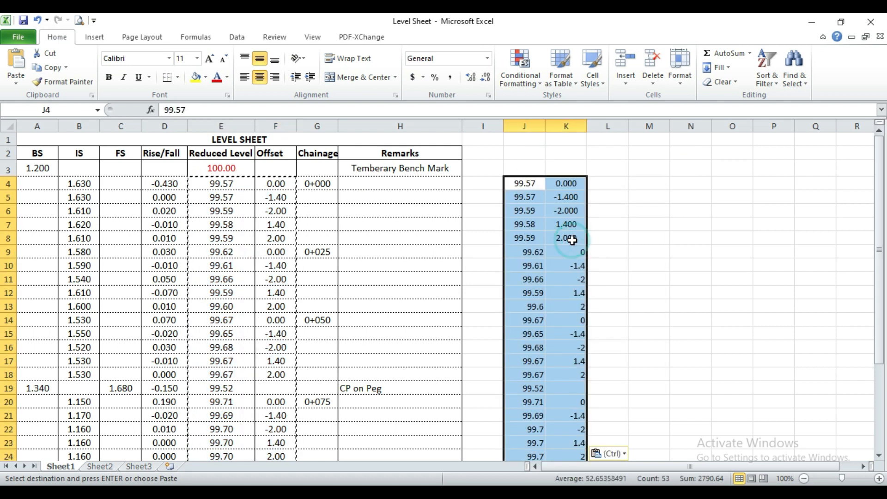
key(Escape)
Show J4 with three decimal places and copy its format down the pasted reduced levels to J31.
click(529, 185)
click(471, 76)
click(69, 80)
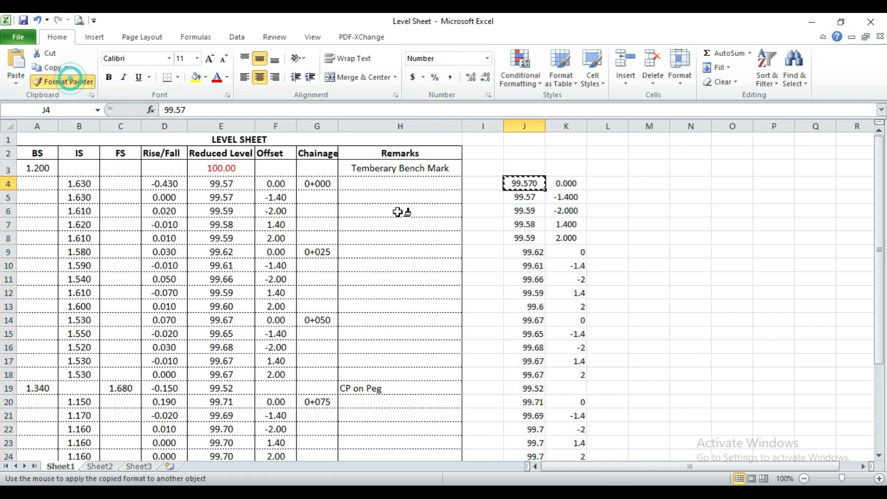
mouse_move(531, 196)
mouse_down()
mouse_move(527, 451)
mouse_move(529, 438)
mouse_up()
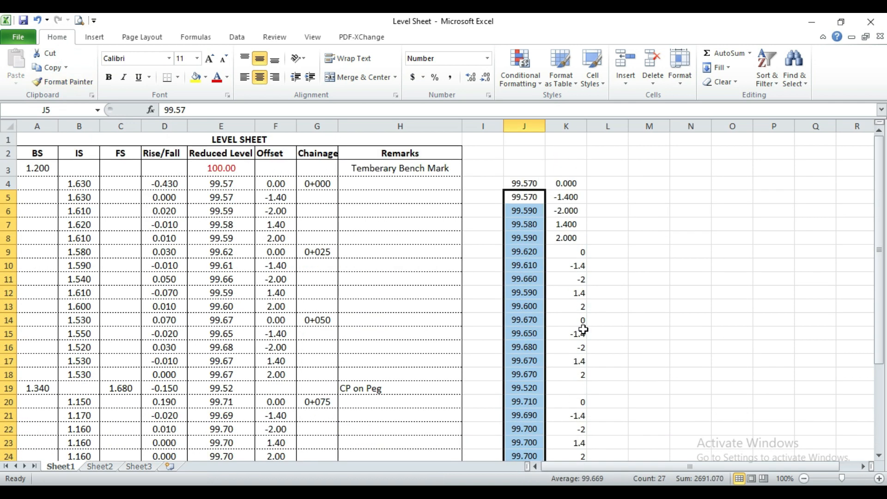
Show K4 with two decimal places and copy its format down the pasted offsets in column K.
click(573, 184)
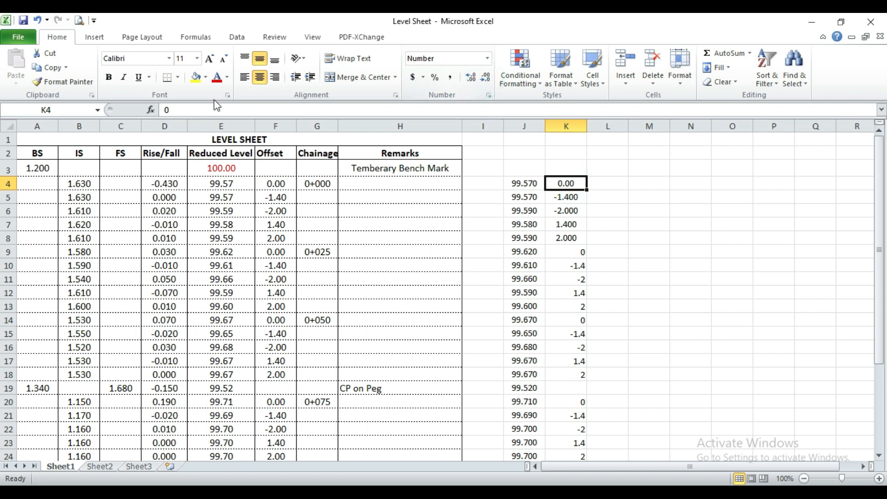
click(65, 86)
mouse_move(573, 183)
mouse_down()
mouse_move(574, 461)
mouse_move(576, 435)
mouse_up()
click(561, 323)
Clear the pasted change point and bench mark levels in rows 19, 30 and 31 of columns J and K.
drag(509, 392, 554, 385)
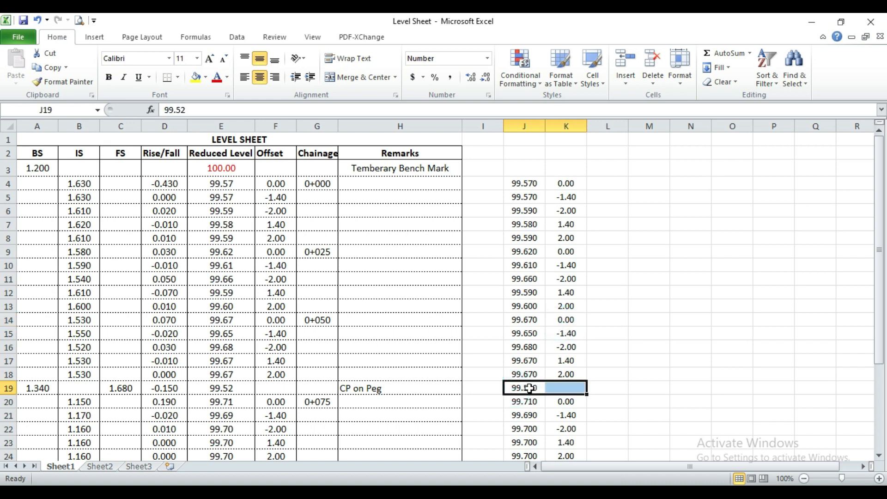
key(Delete)
scroll(634, 375, down, 3)
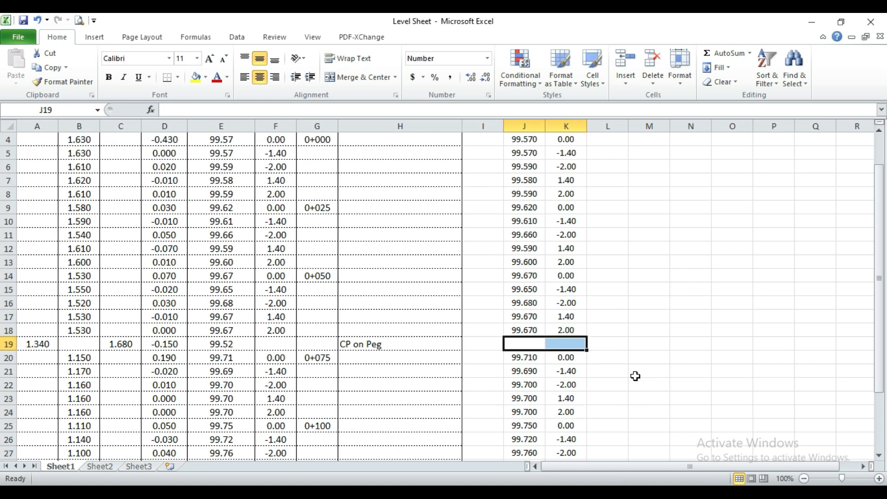
scroll(432, 342, down, 1)
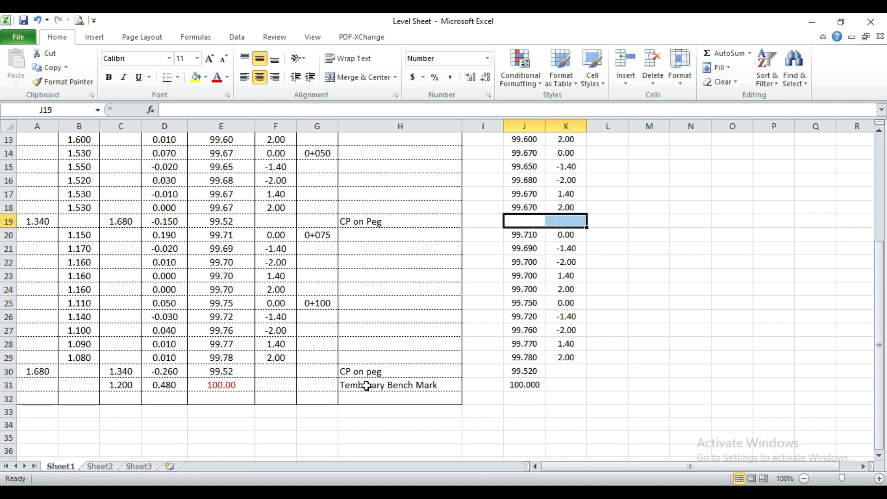
drag(516, 371, 568, 385)
key(Delete)
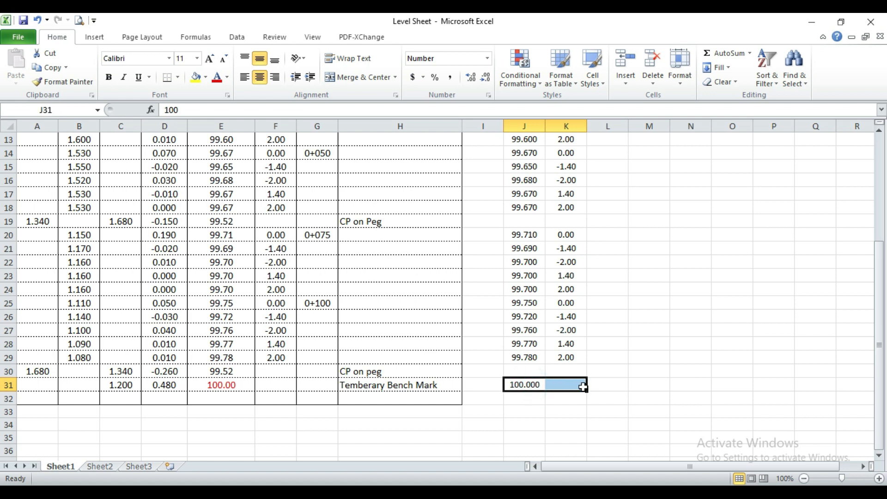
key(Delete)
Move the reduced levels in J4:J29 to column L, directly after the offsets, starting at L4.
scroll(651, 389, up, 4)
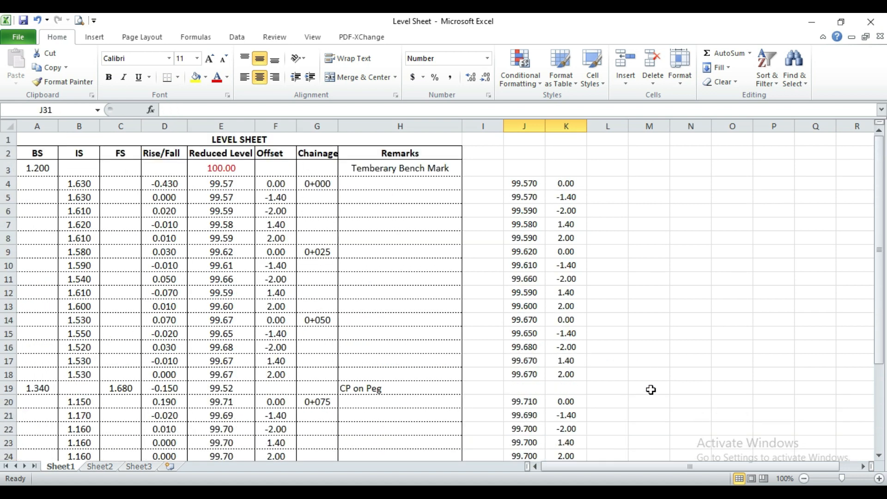
drag(518, 182, 526, 411)
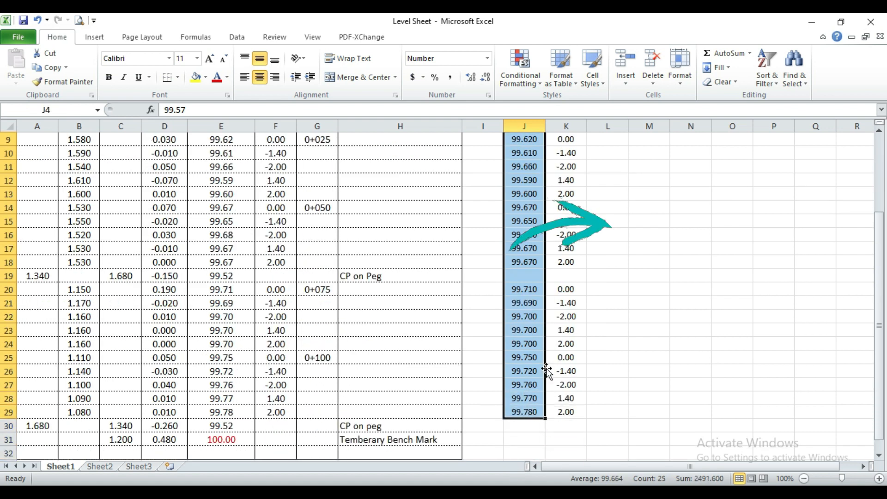
drag(545, 370, 609, 367)
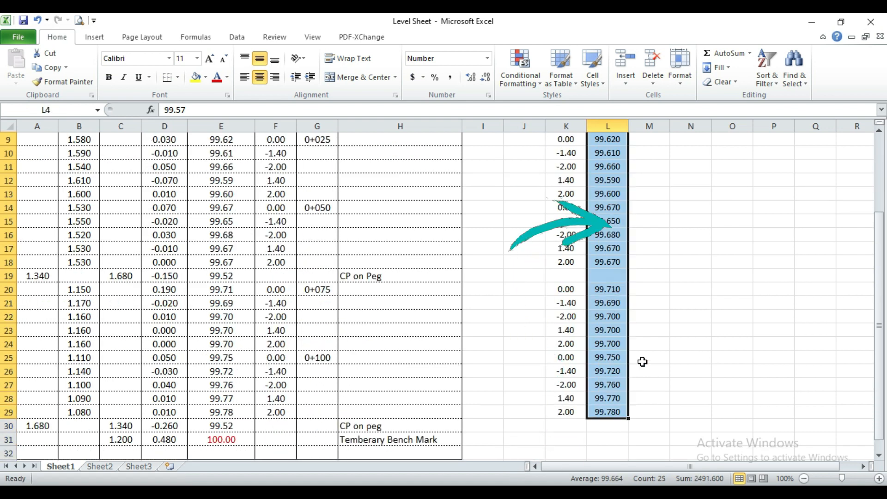
scroll(656, 356, up, 3)
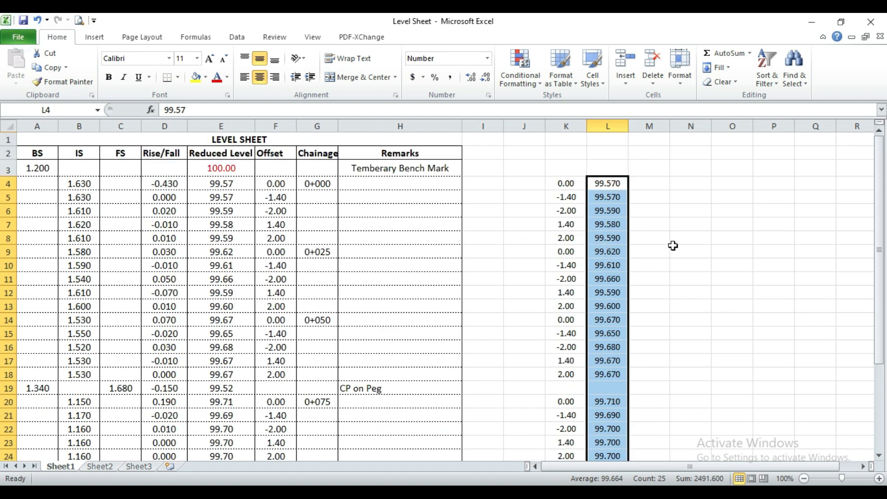
click(689, 239)
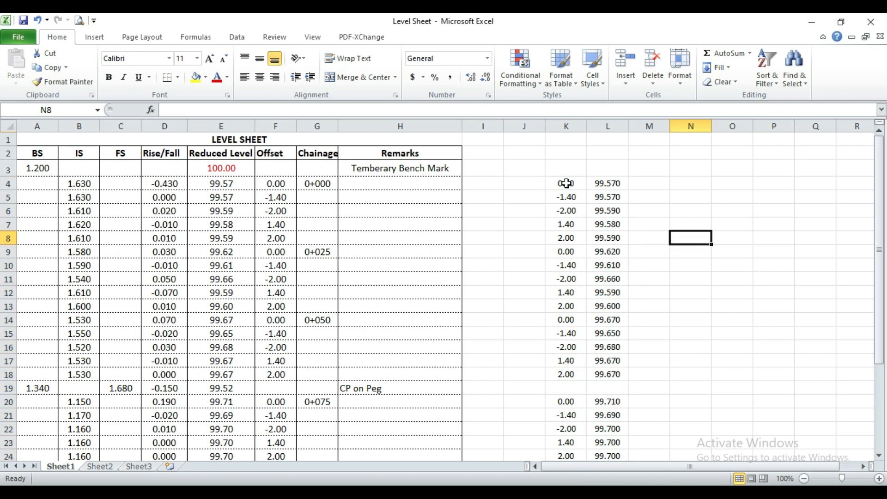
Sort the chainage 0+000 offsets and levels in K4:L8 from smallest to largest offset.
drag(566, 184, 607, 235)
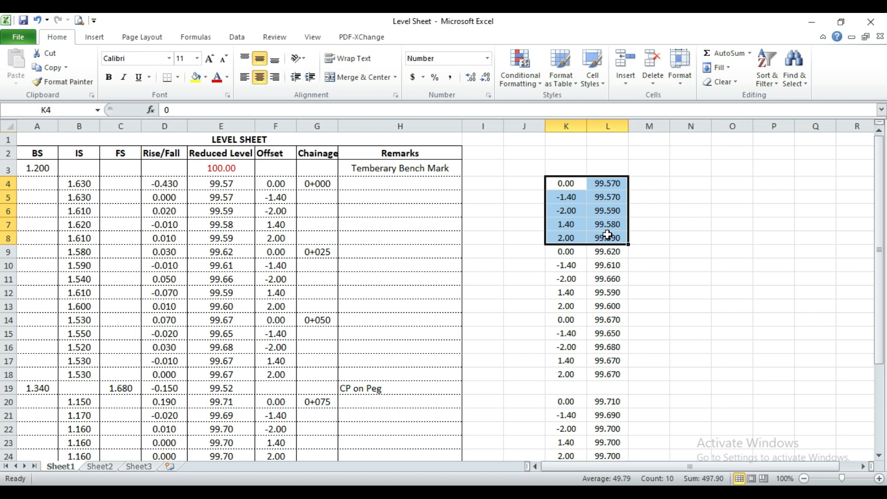
click(767, 71)
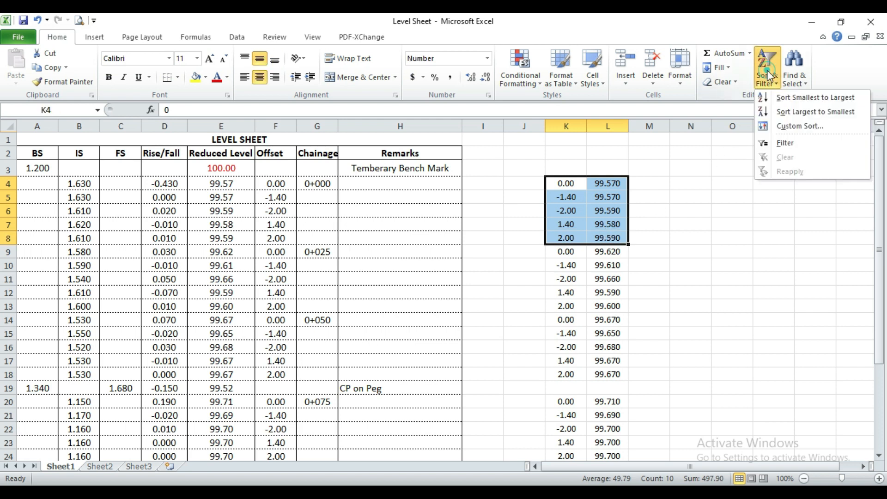
click(784, 98)
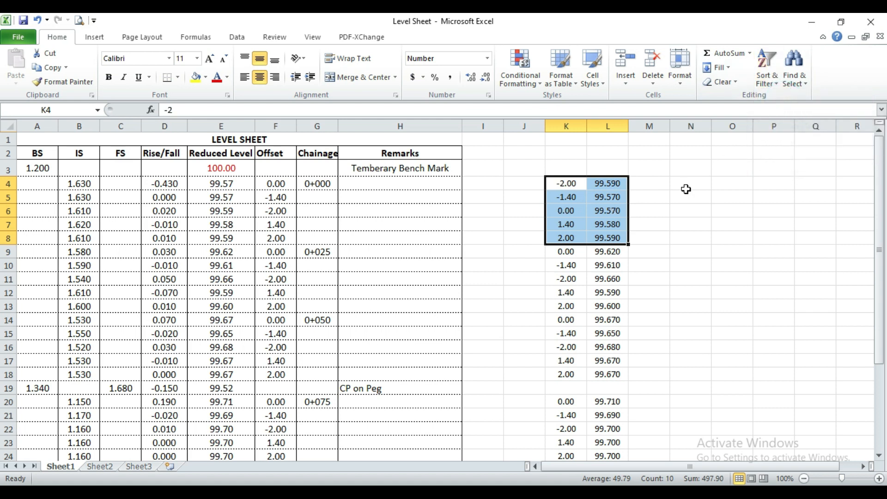
Copy the sorted block K4:L8, paste it transposed at N4, and clear the original cells.
right_click(572, 185)
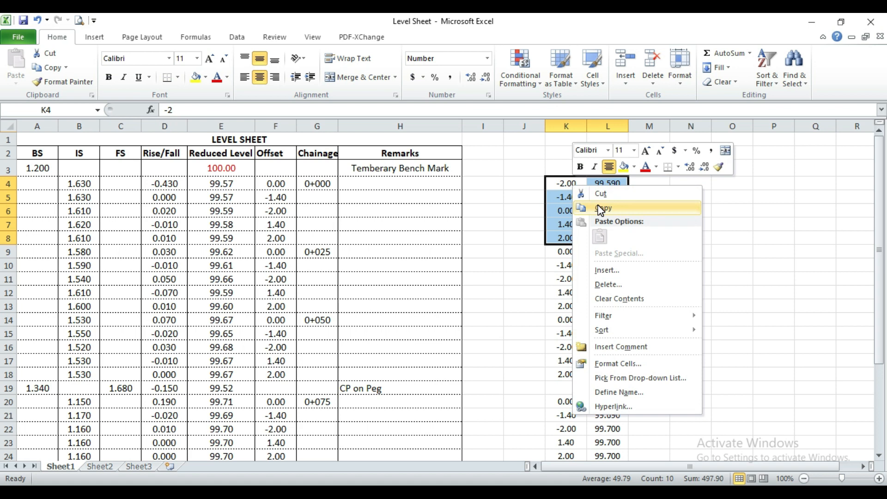
click(600, 209)
right_click(692, 184)
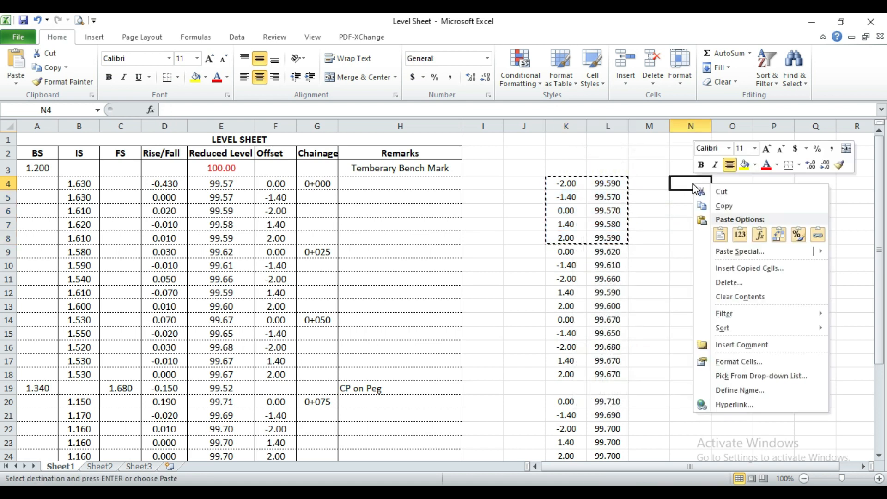
click(779, 235)
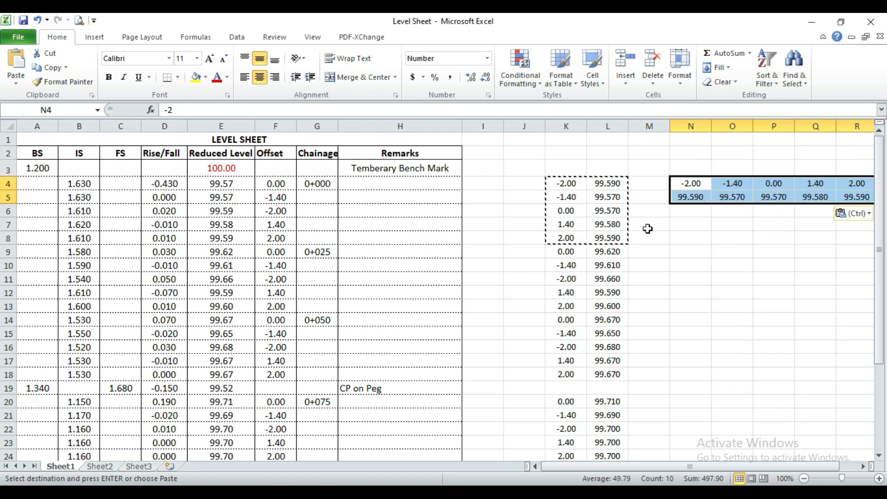
drag(567, 184, 603, 236)
key(Delete)
Sort the chainage 0+025 offsets and levels in K9:L13 from smallest to largest offset.
scroll(647, 242, down, 1)
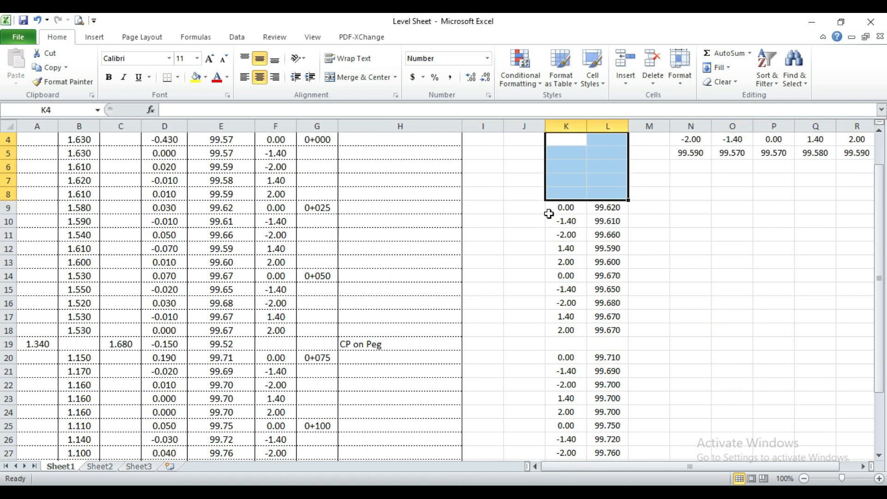
drag(558, 207, 603, 260)
click(767, 70)
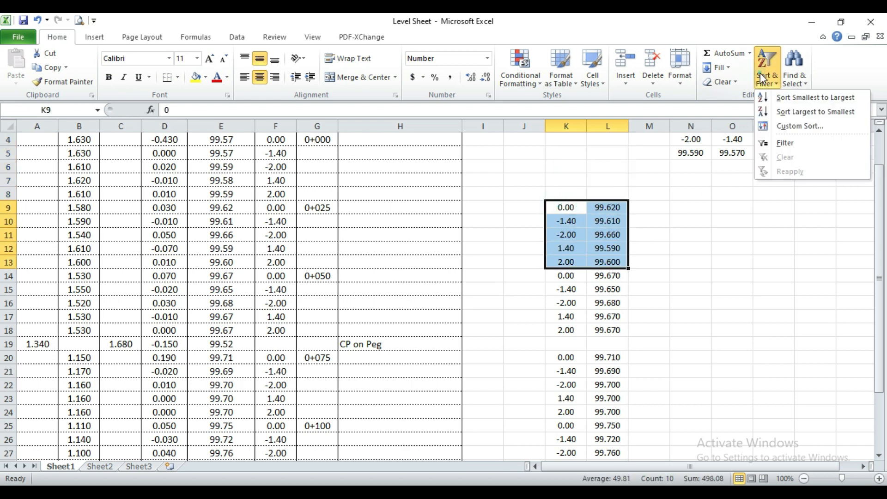
click(784, 100)
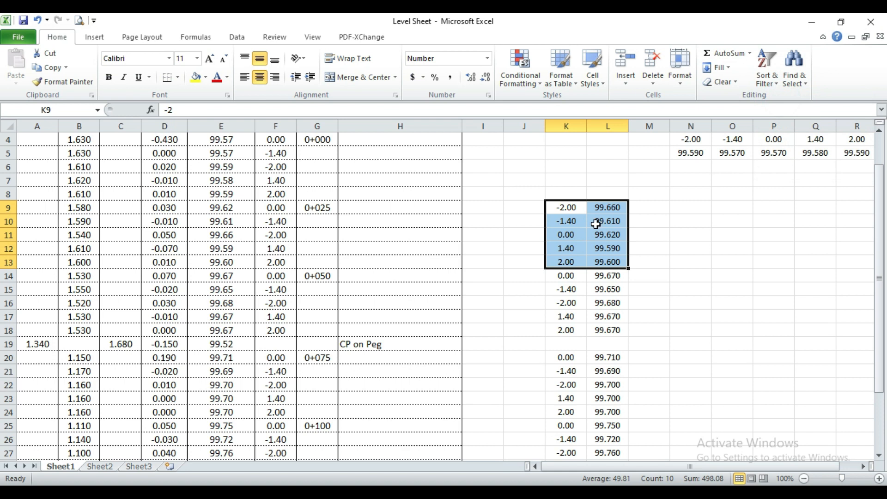
Copy the sorted block K9:L13, paste it transposed at N9, and clear the original cells.
right_click(575, 216)
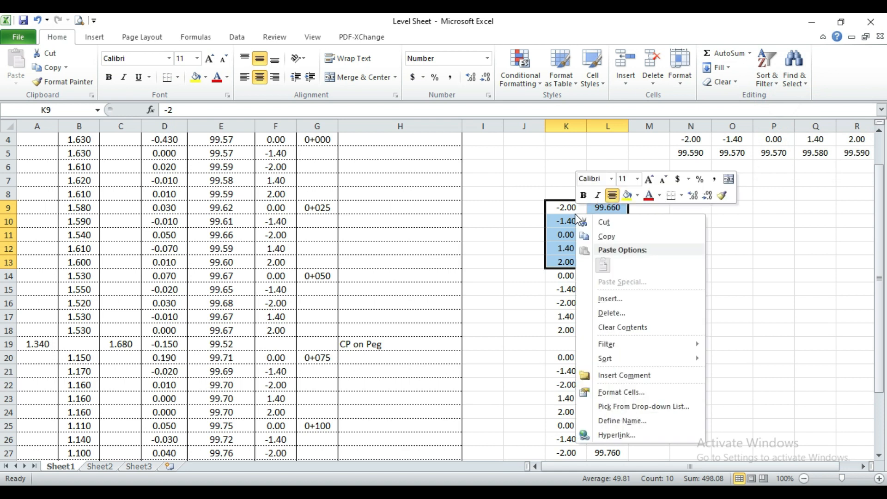
click(605, 235)
click(692, 214)
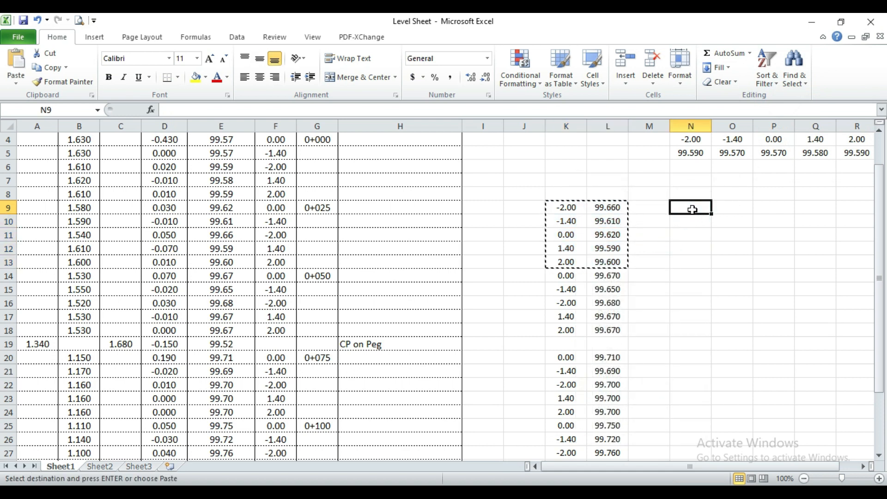
right_click(693, 213)
click(778, 261)
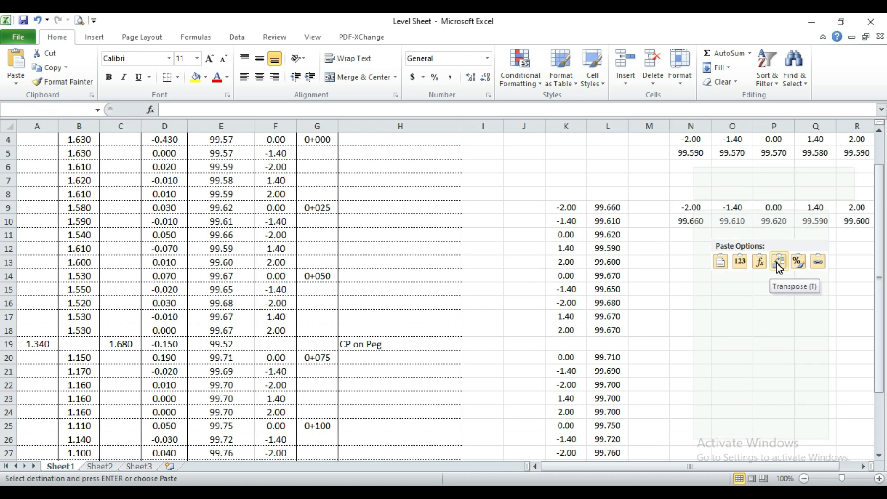
drag(567, 209, 605, 261)
key(Delete)
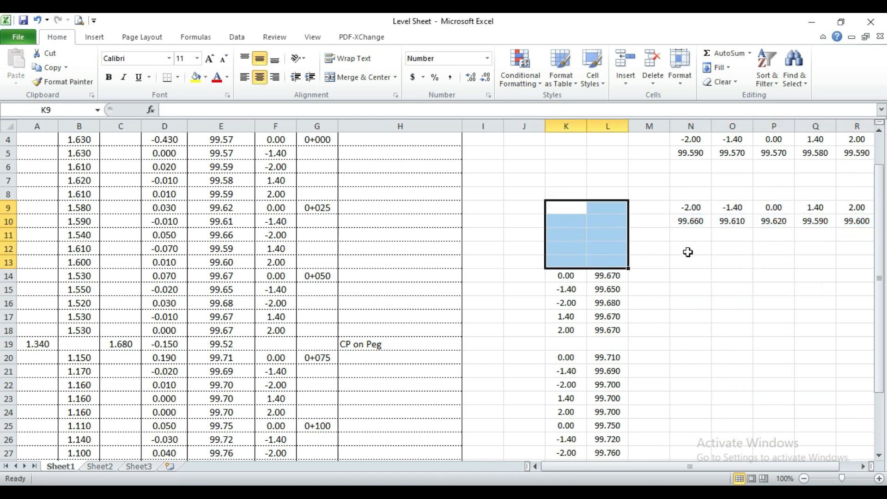
Sort the chainage 0+050 offsets and levels in K14:L18 from smallest to largest offset.
scroll(692, 251, down, 1)
drag(558, 237, 614, 287)
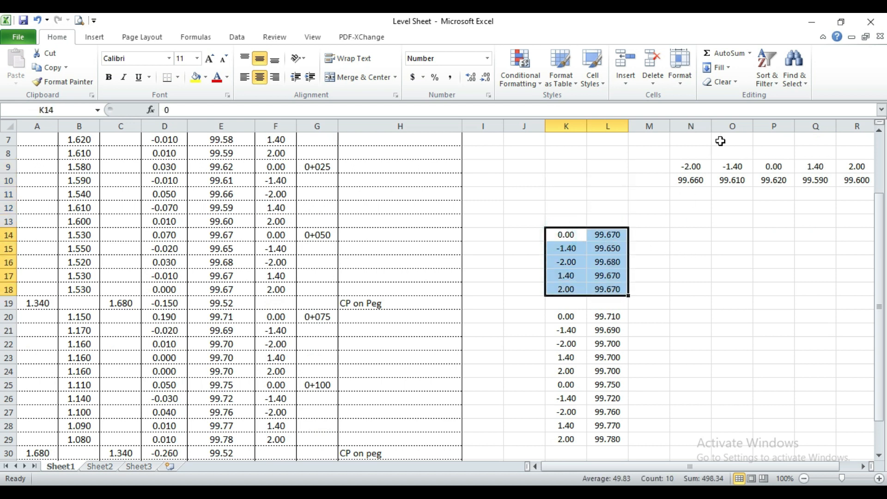
click(766, 74)
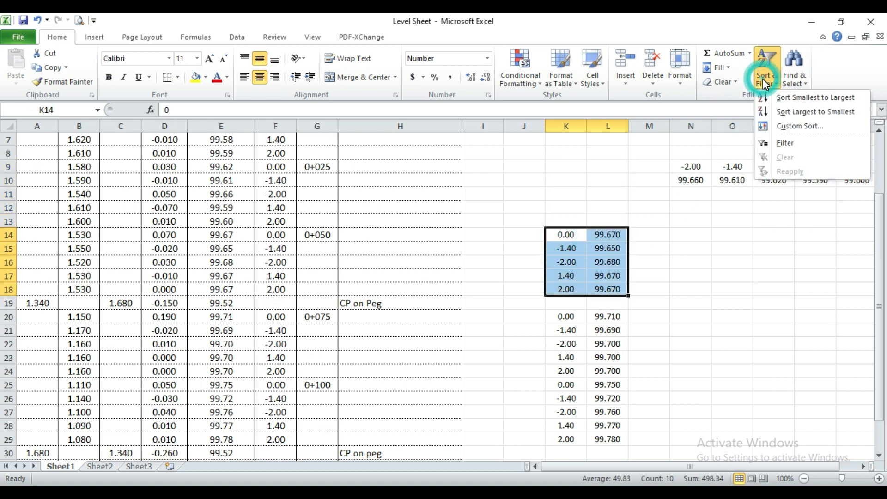
click(781, 98)
Copy the sorted block K14:L18, paste it transposed at N14, and clear the original cells.
right_click(575, 249)
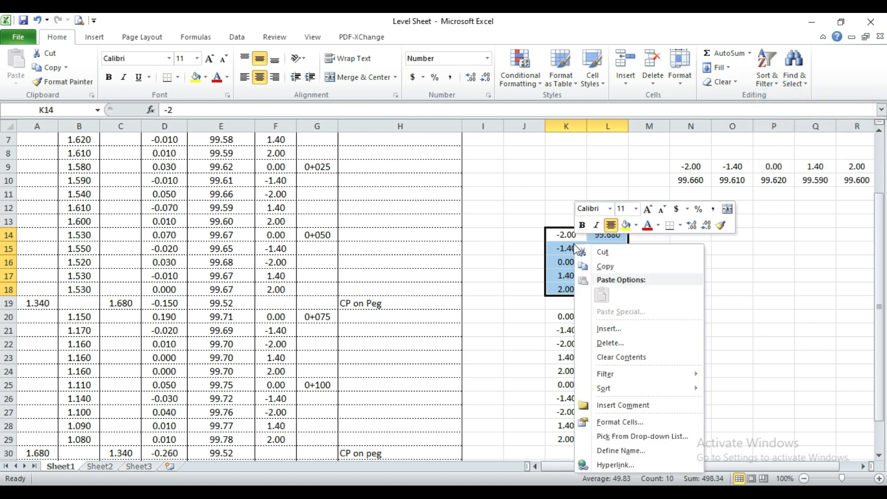
click(604, 266)
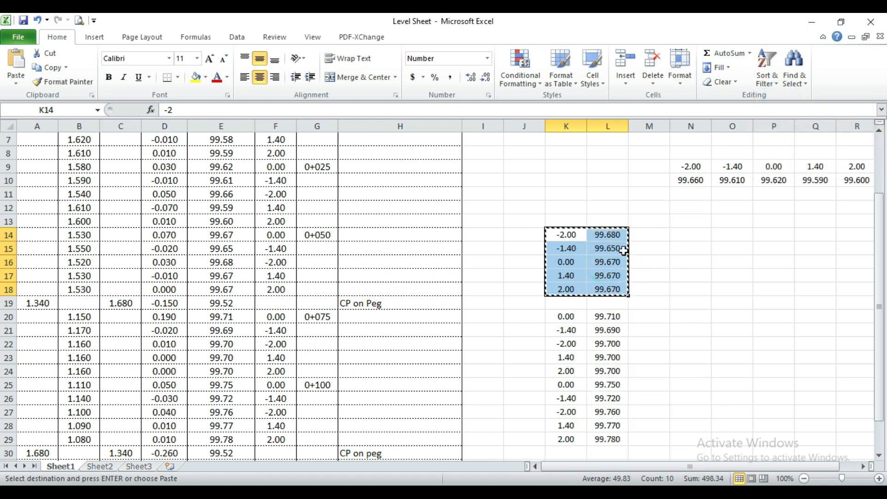
right_click(686, 237)
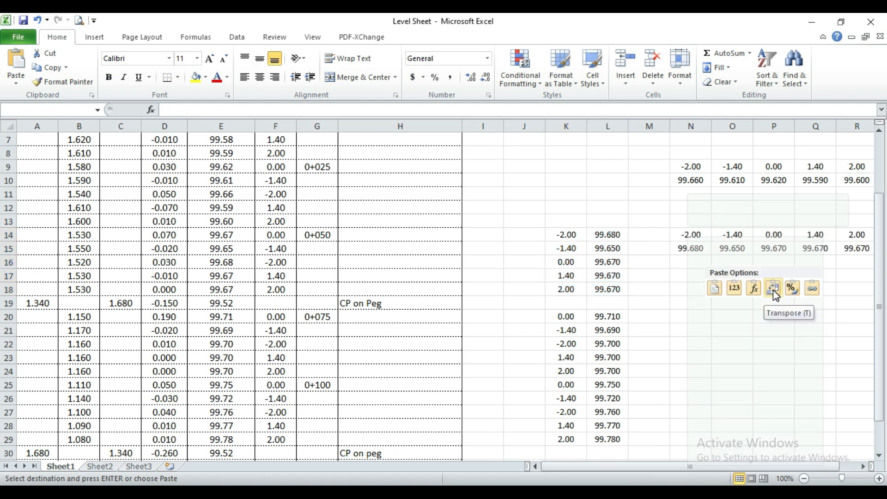
click(772, 289)
drag(561, 235, 604, 284)
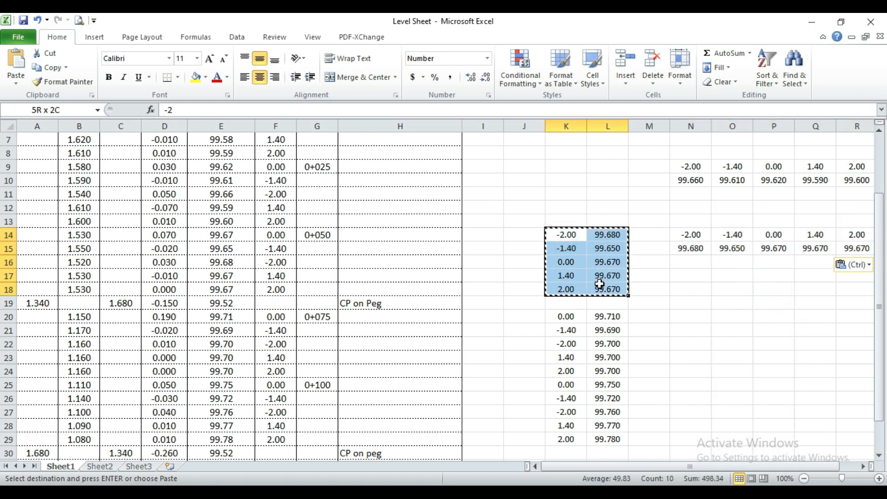
key(Delete)
Sort the chainage 0+075 offsets and levels in K20:L24 from smallest to largest offset.
scroll(681, 265, down, 2)
drag(568, 237, 625, 288)
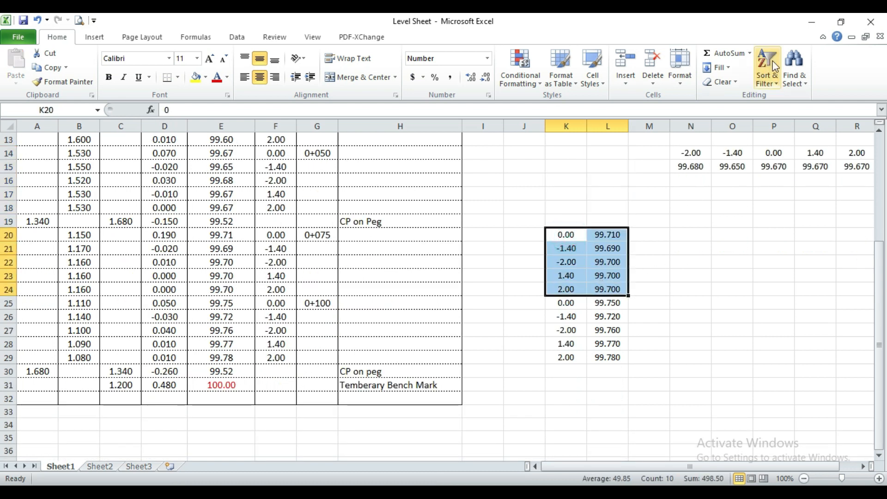
click(767, 74)
click(768, 99)
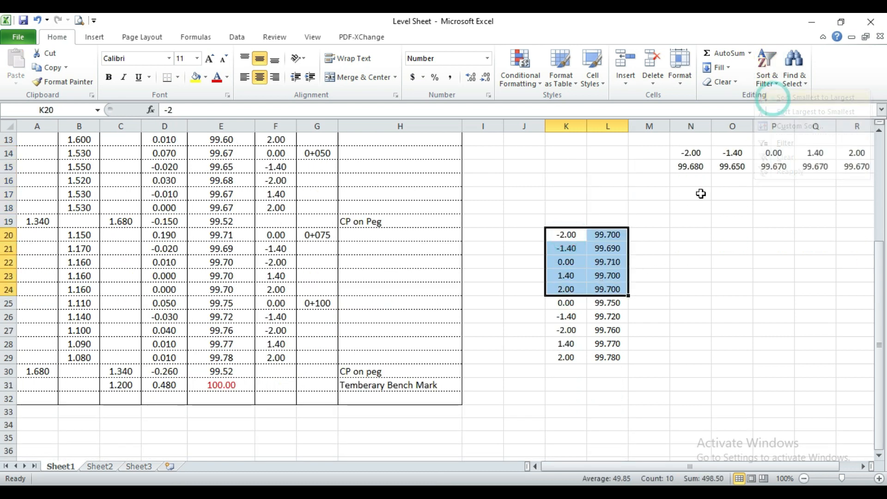
Copy the sorted block K20:L24, paste it transposed at N20, and clear the original cells.
right_click(574, 253)
click(606, 48)
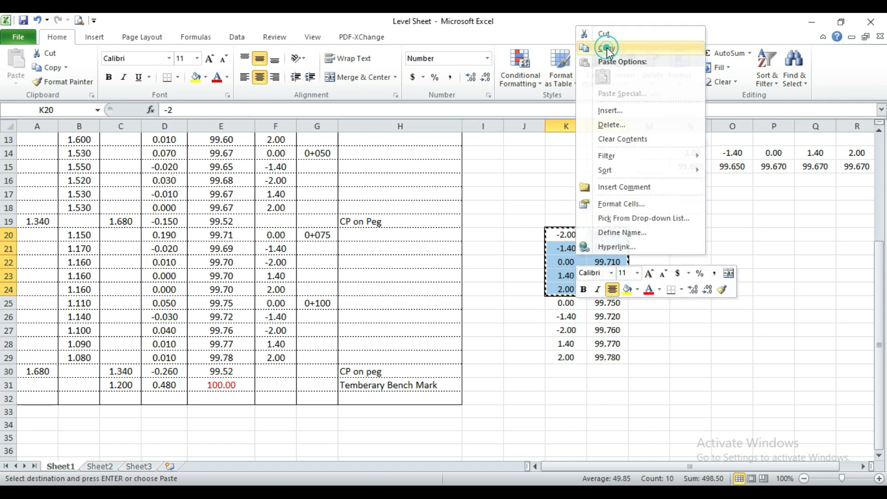
right_click(697, 236)
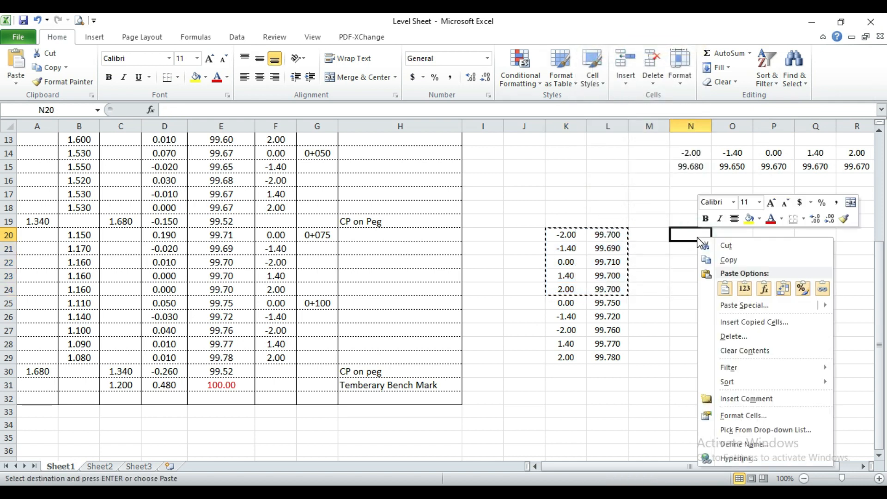
click(783, 288)
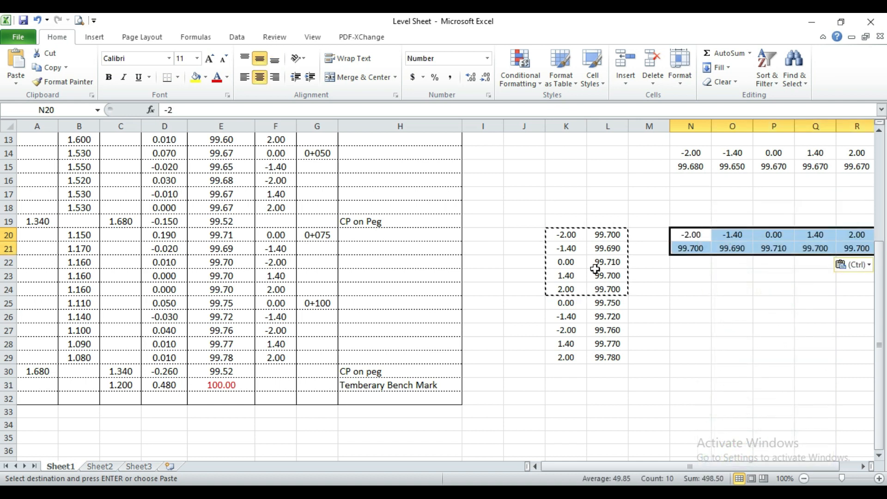
drag(566, 238, 599, 356)
key(Delete)
Sort the chainage 0+100 offsets and levels in K25:L29 from smallest to largest offset.
click(767, 69)
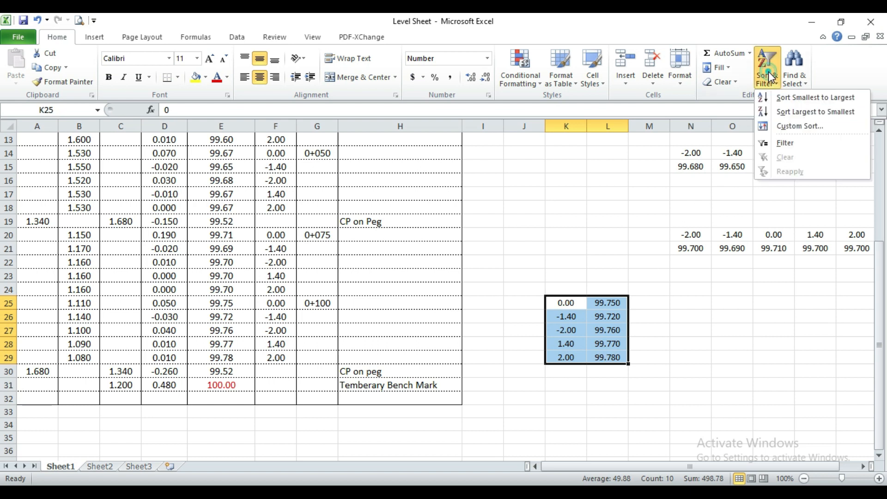
click(774, 103)
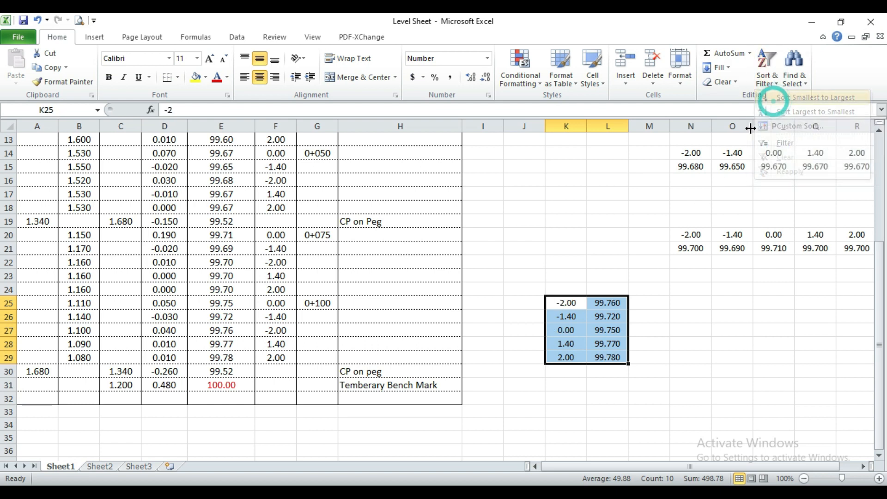
click(565, 316)
Copy the sorted block K25:L29, paste it transposed at N25, and clear the original cells.
drag(566, 303, 599, 355)
right_click(579, 319)
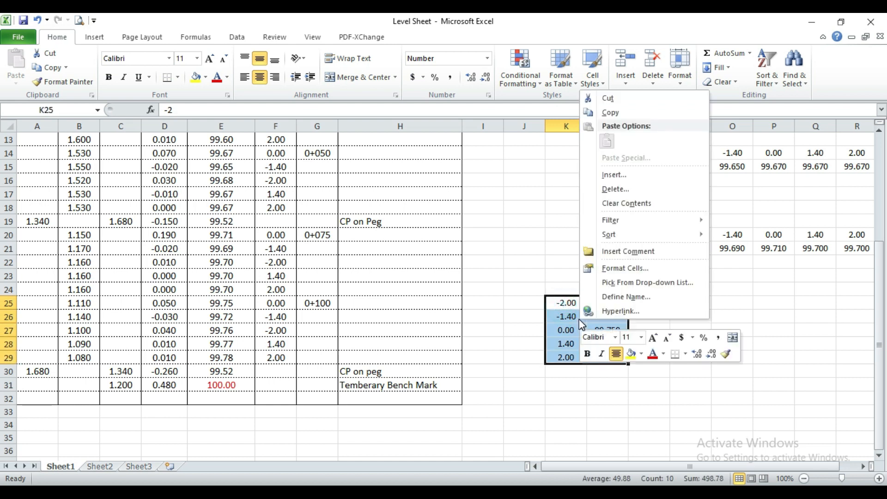
click(612, 114)
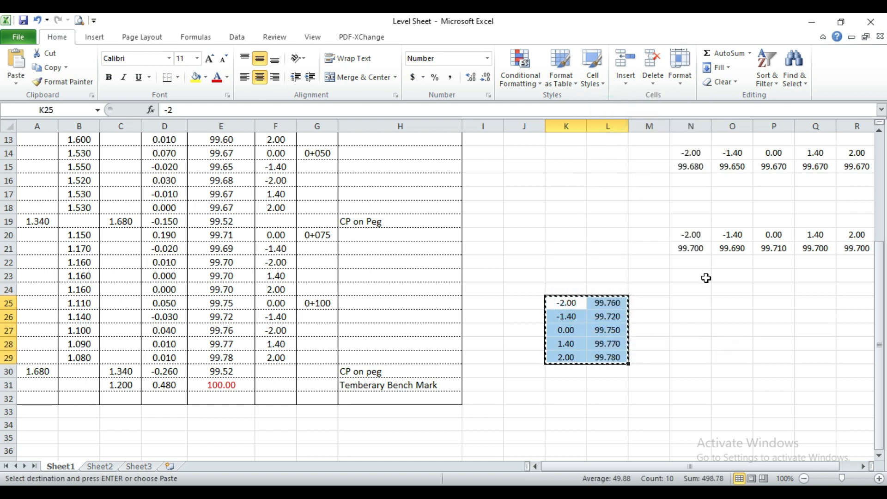
click(688, 303)
right_click(689, 304)
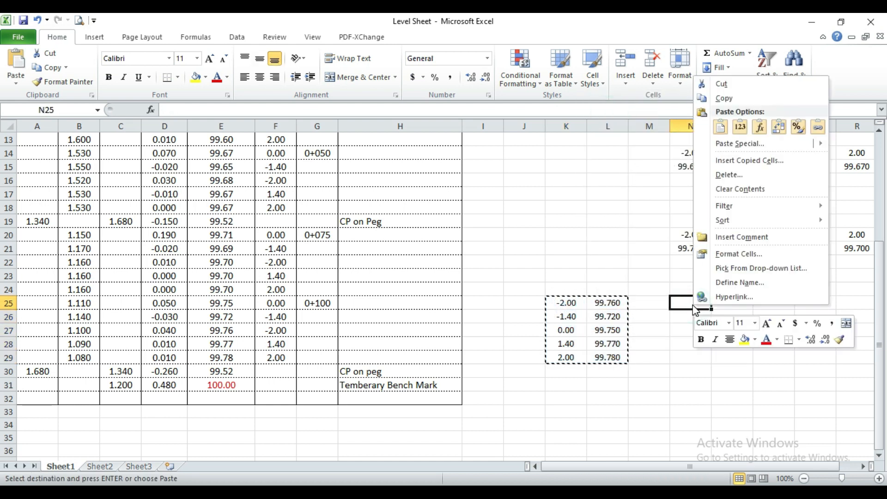
click(779, 127)
drag(565, 303, 605, 354)
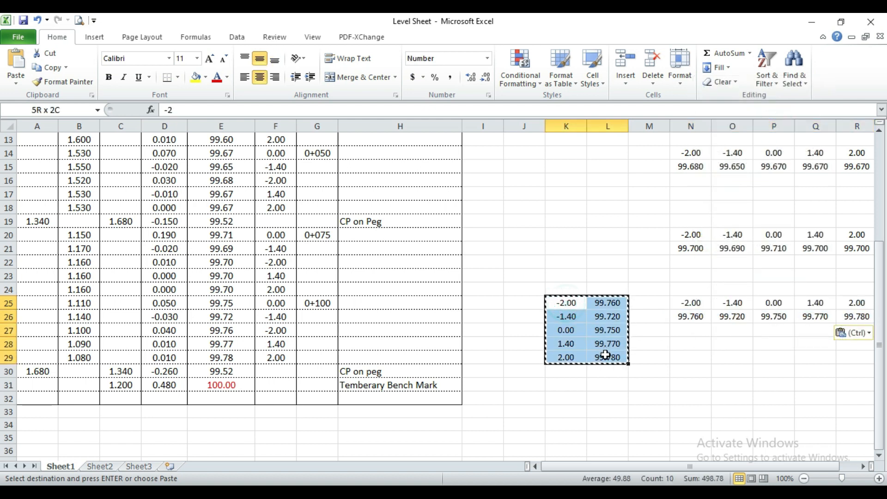
key(Delete)
Enter the chainage 100 in M25 and M26, beside the last transposed offset and level rows.
click(646, 302)
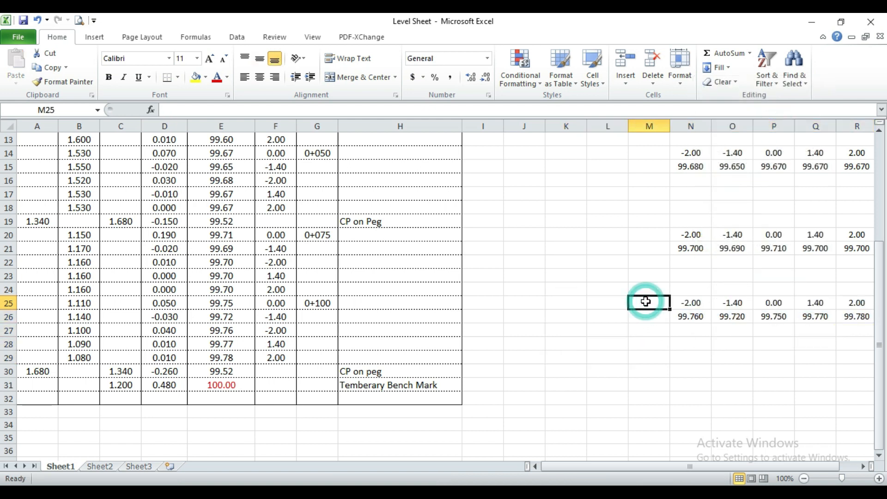
text(100)
key(Return)
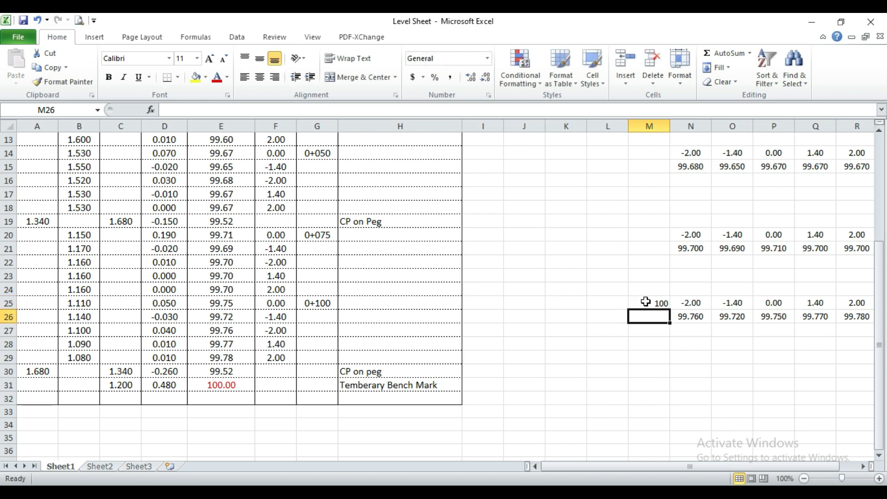
text(10)
key(Return)
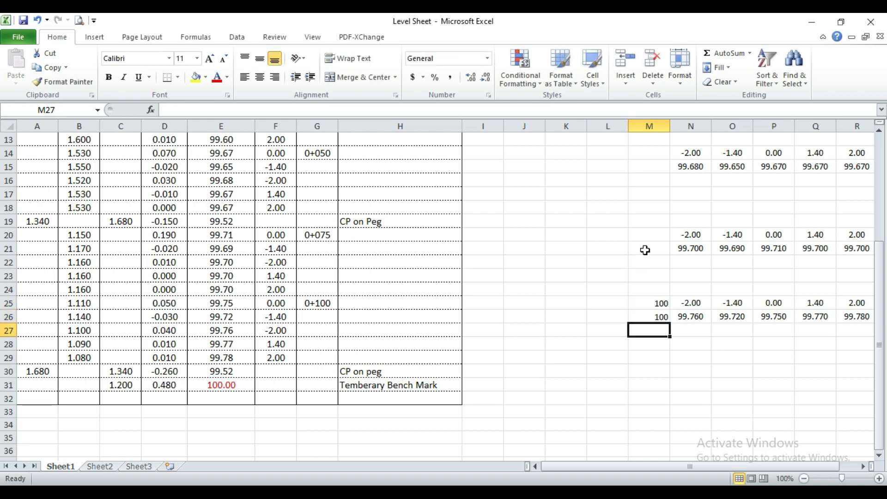
Enter the chainage 75 in M20 and M21, beside the 0+075 transposed offset and level rows.
click(647, 234)
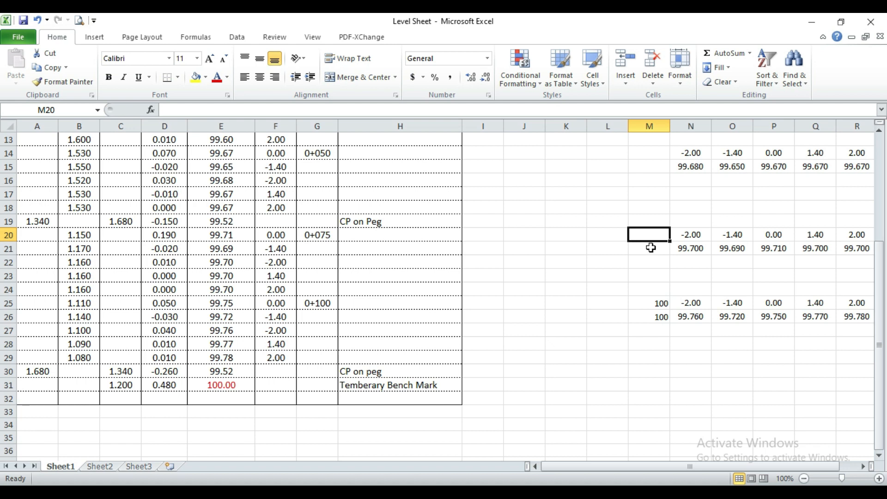
text(75)
key(Return)
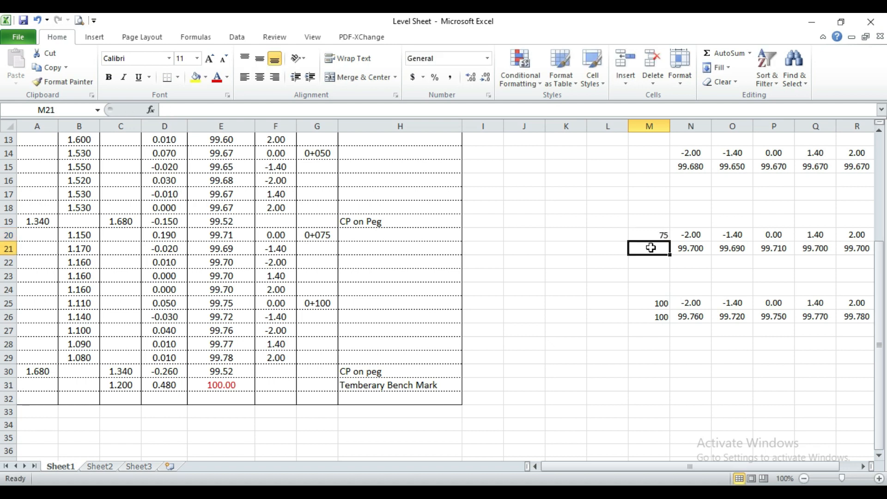
text(75)
key(Return)
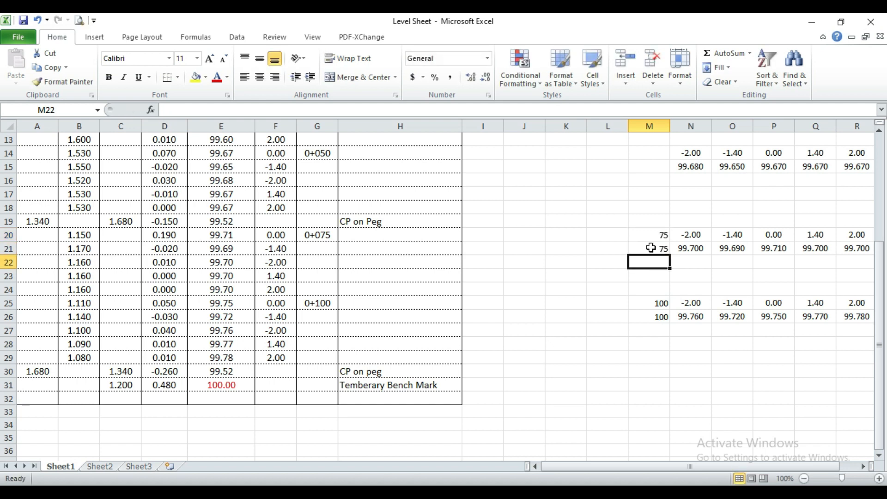
Enter the chainage 50 in M14 and M15, beside the 0+050 transposed offset and level rows.
scroll(650, 248, up, 1)
click(646, 194)
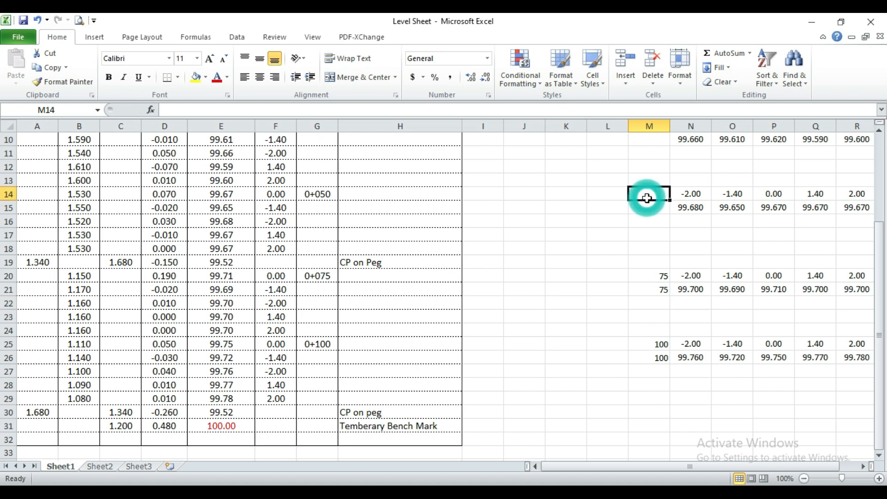
text(50)
key(Return)
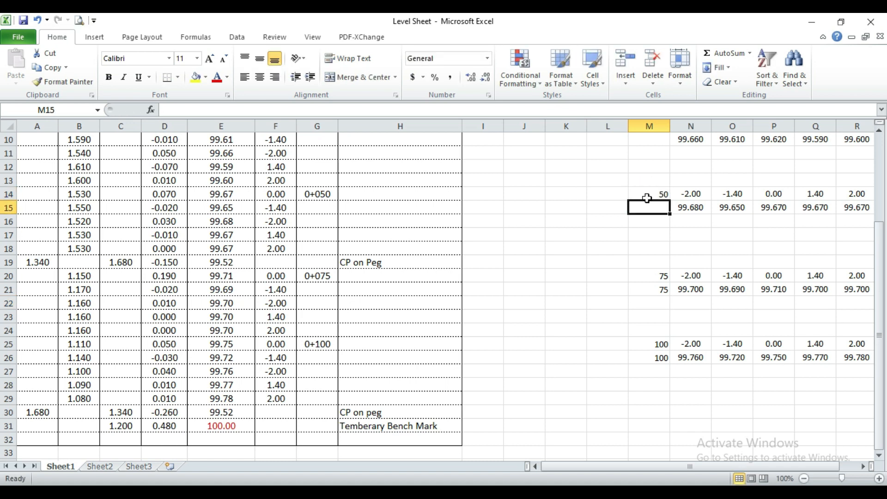
text(50)
key(Return)
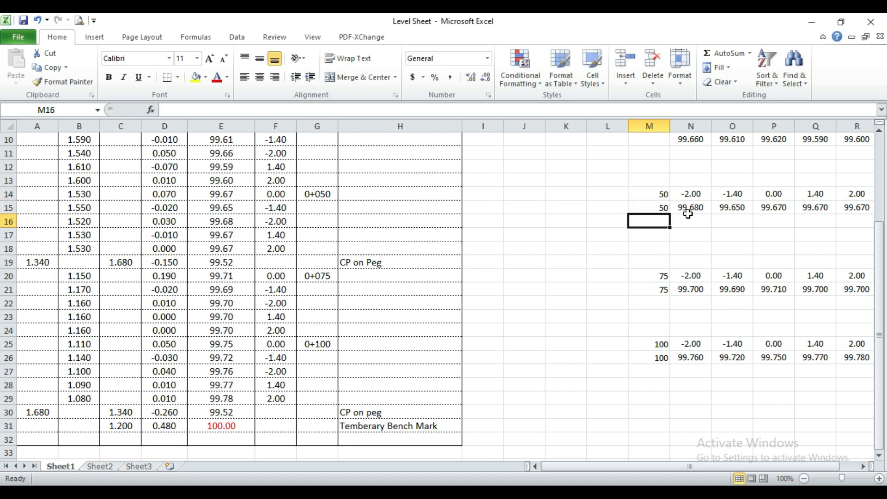
Enter the chainage 25 in M9 and M10, beside the 0+025 transposed offset and level rows.
scroll(688, 214, up, 1)
click(656, 167)
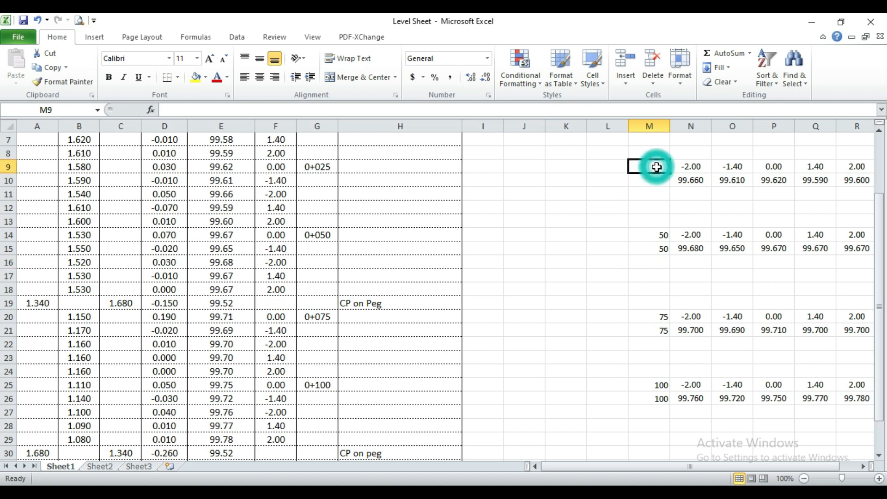
text(25)
key(Return)
text(2)
key(Return)
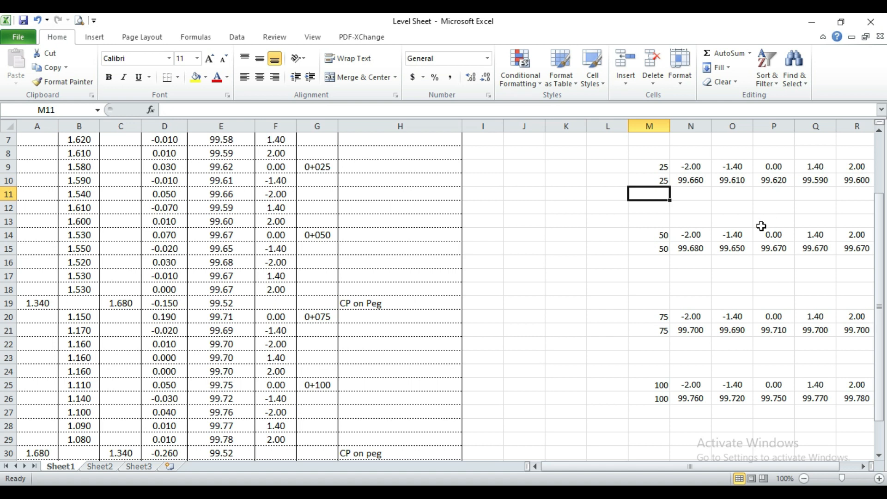
Enter the chainage 0 in M4 and M5, beside the first transposed offset and level rows.
scroll(765, 220, up, 2)
click(656, 180)
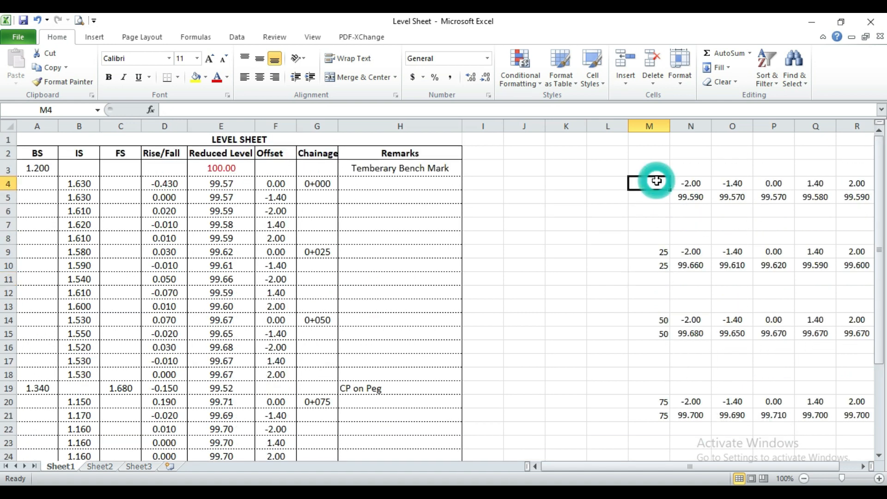
text(0)
key(Return)
text(0)
key(Return)
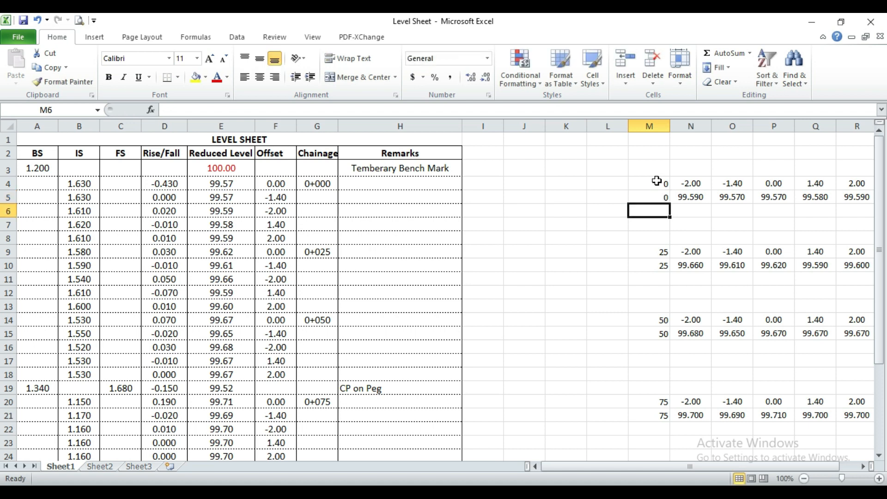
Move the chainage 25 block to M6:R7 and the chainage 50 block to M8:R9, closing the gaps below chainage 0.
drag(715, 467, 805, 467)
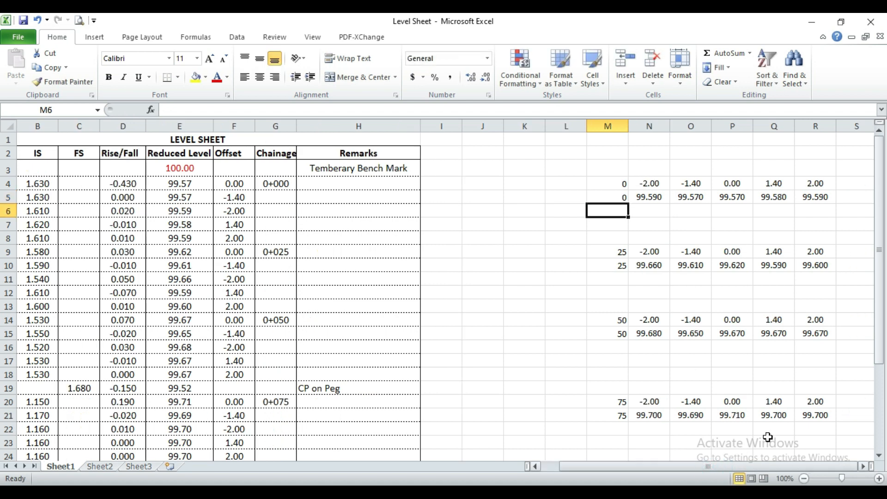
drag(621, 252, 812, 265)
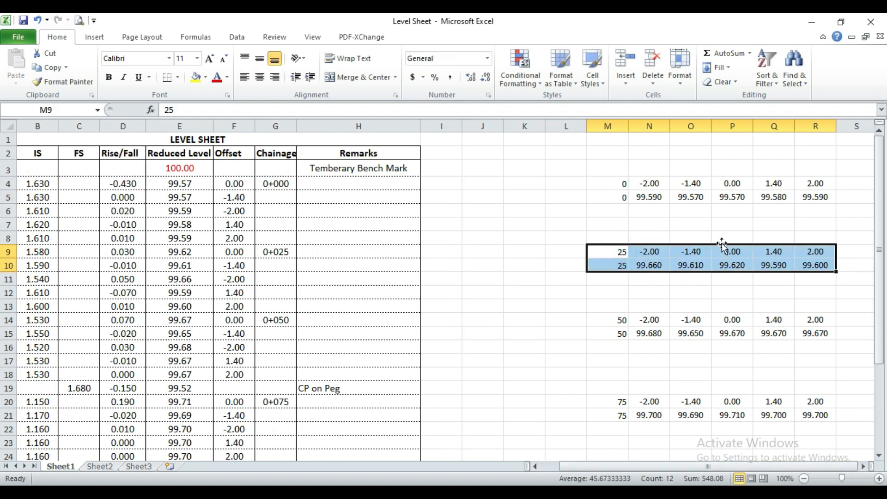
drag(722, 240, 728, 235)
drag(613, 314, 812, 336)
drag(750, 317, 744, 257)
Move the chainage 75 block to M10:R11 and the chainage 100 block to M12:R13, directly below chainage 50.
scroll(765, 279, down, 1)
drag(615, 353, 812, 369)
drag(732, 351, 727, 228)
scroll(732, 286, down, 2)
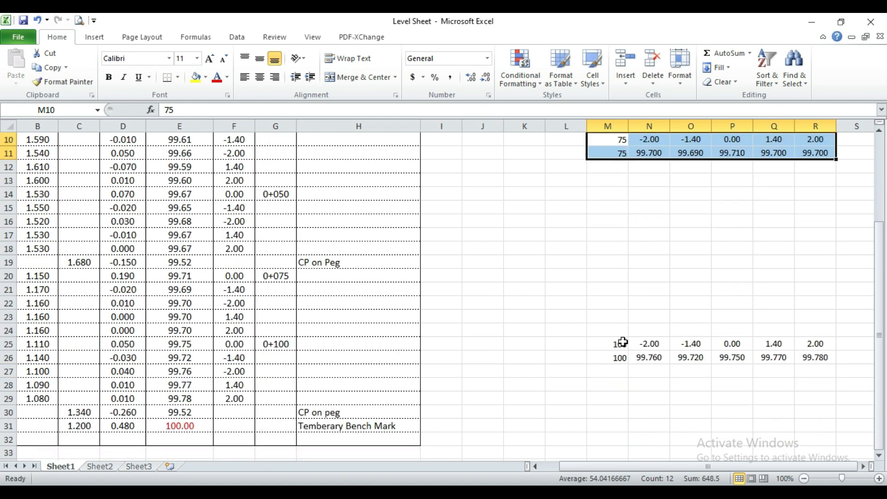
drag(622, 342, 813, 358)
drag(752, 339, 744, 177)
scroll(750, 222, up, 2)
scroll(749, 222, up, 1)
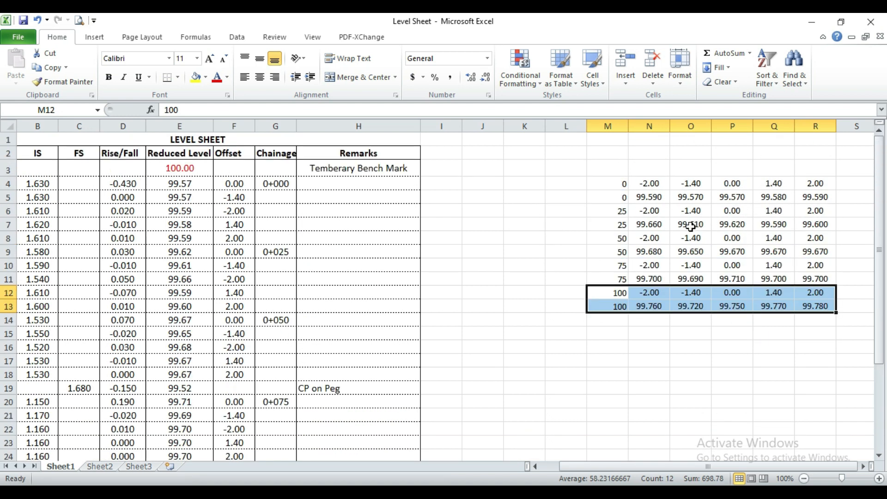
Copy the cross-section table M4:R13 and paste it into a new Notepad document.
drag(610, 184, 803, 305)
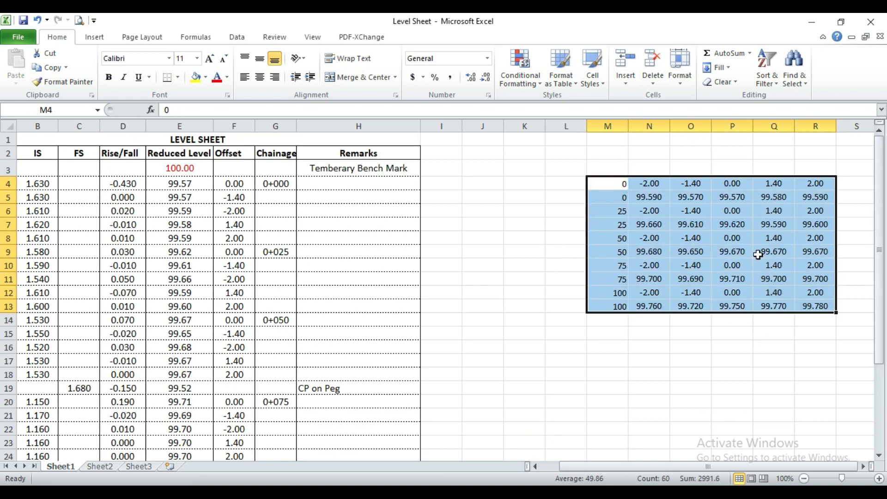
right_click(746, 232)
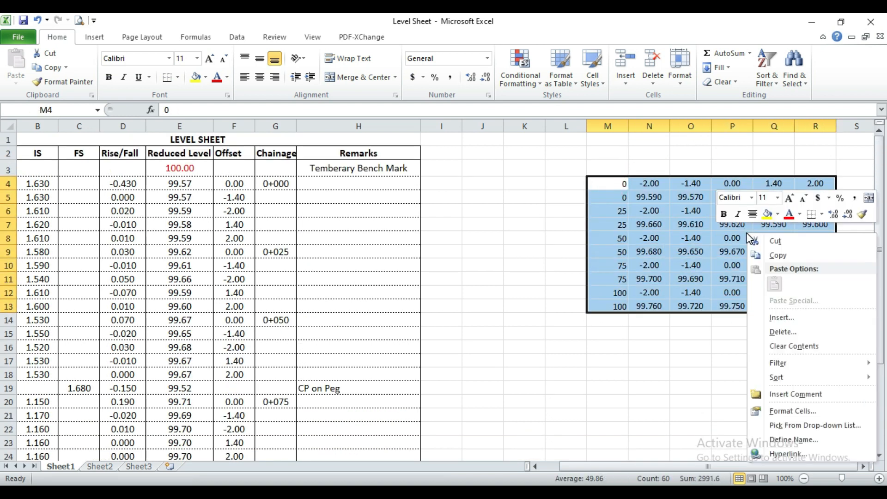
click(786, 255)
key(super)
click(81, 160)
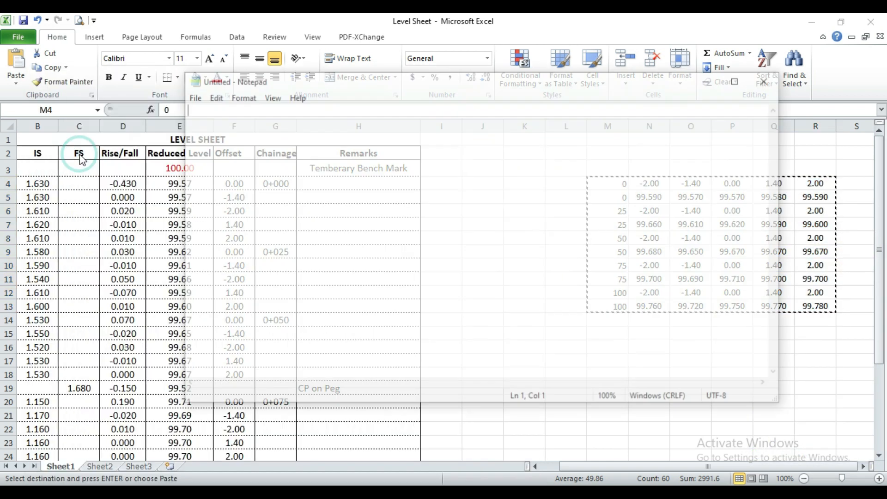
right_click(205, 117)
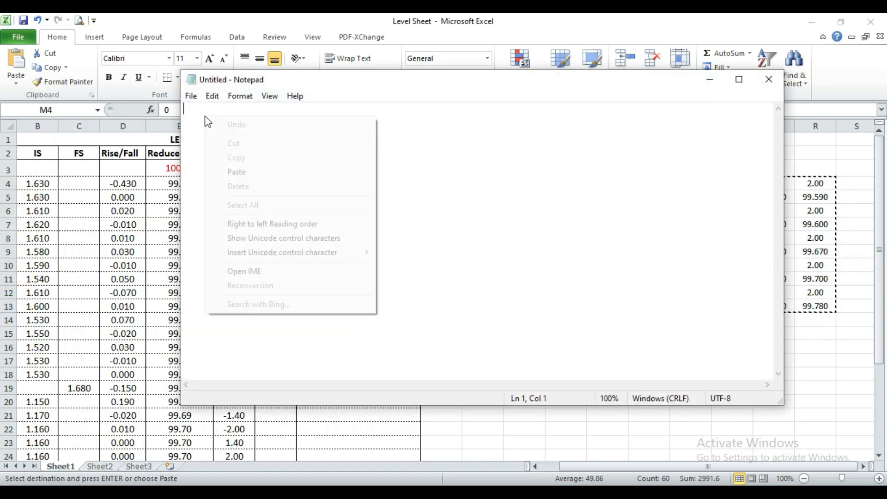
click(231, 173)
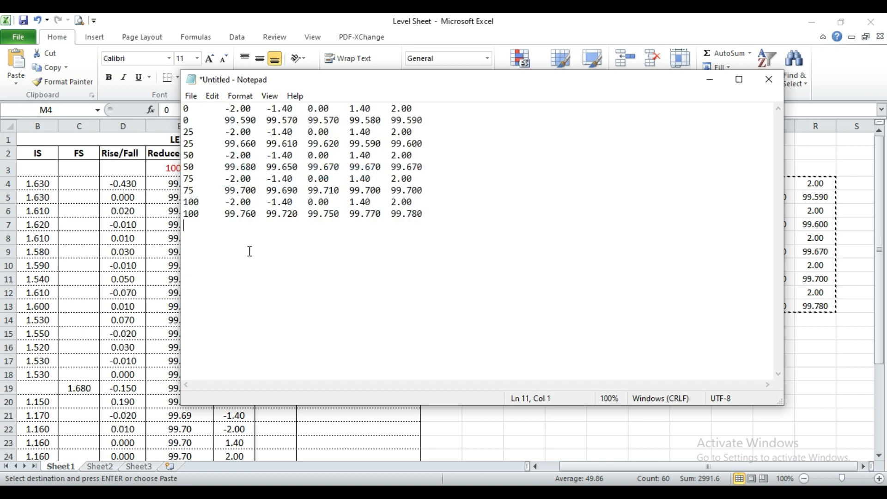
Save the Notepad text as ROADCS.DAT in the desktop's Tutorial folder, close it, and cancel the copy selection in Excel.
click(190, 96)
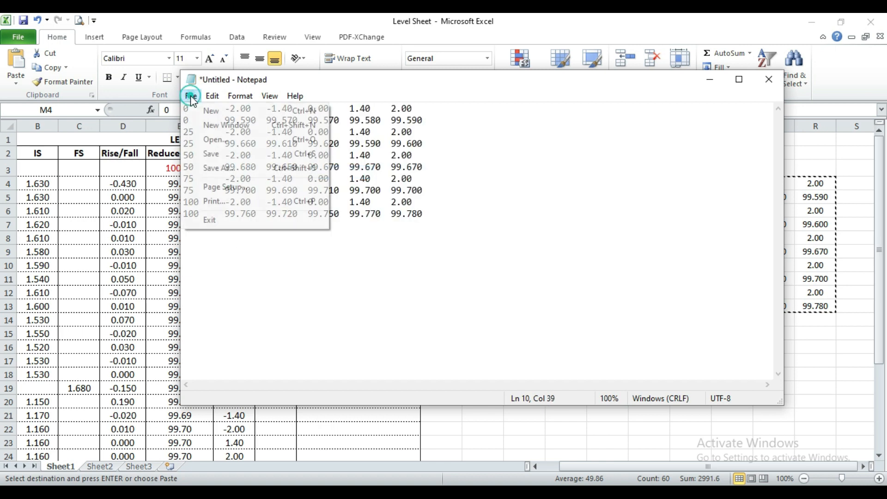
click(207, 155)
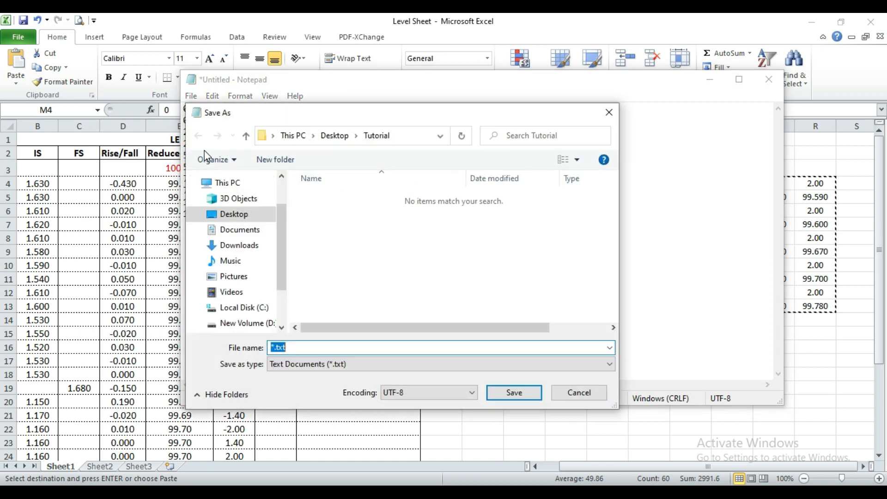
click(232, 214)
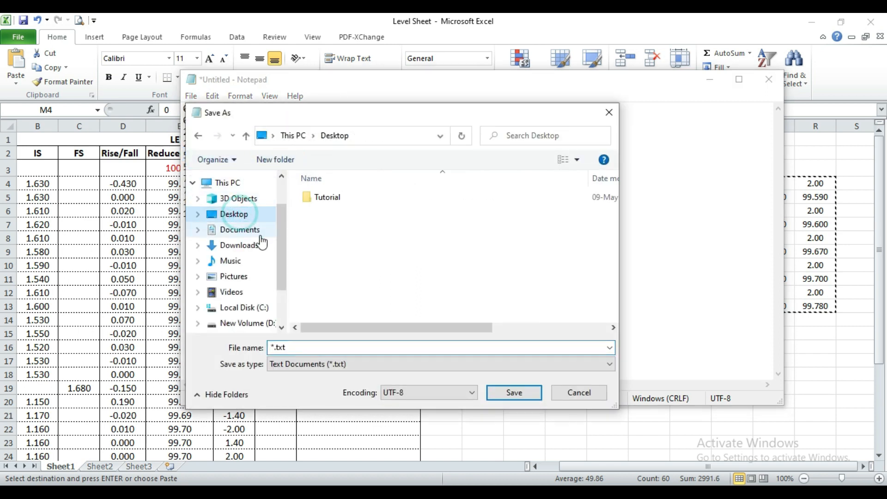
double_click(327, 197)
click(303, 348)
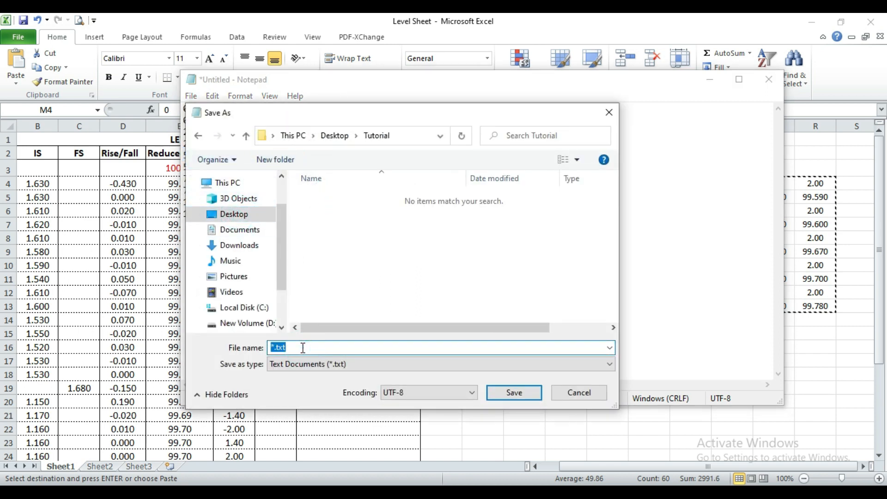
text(C)
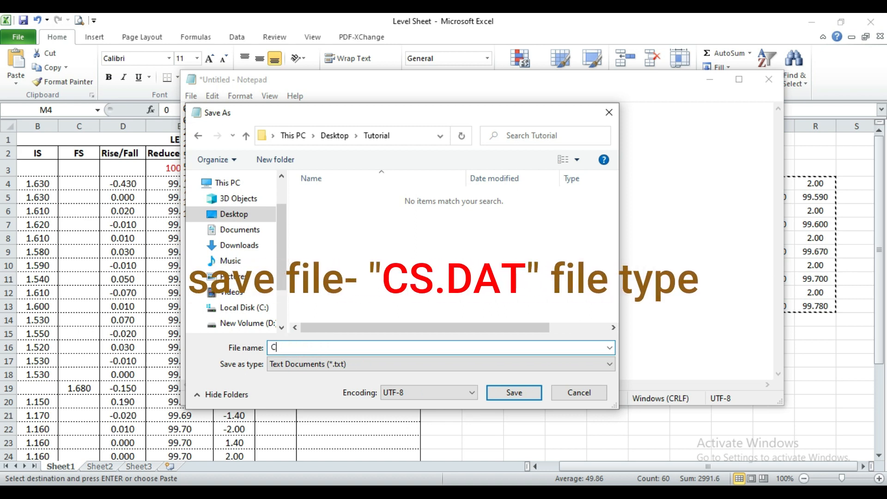
text(SROA)
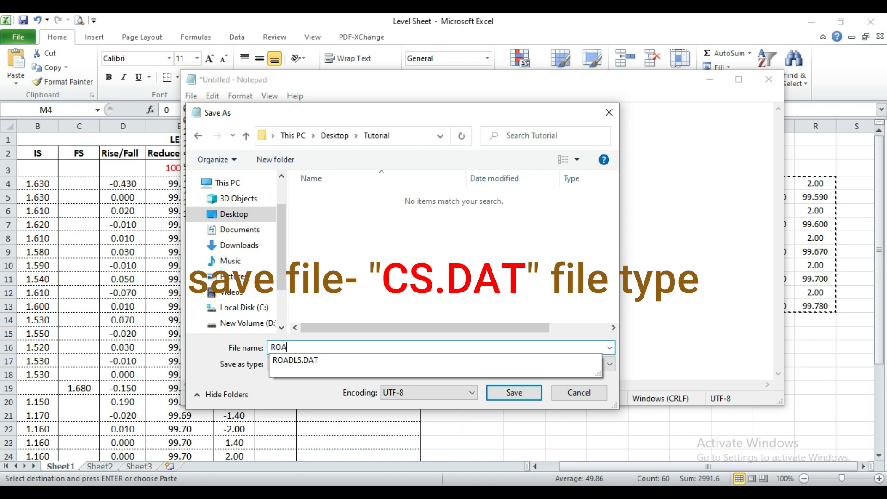
text(DCS)
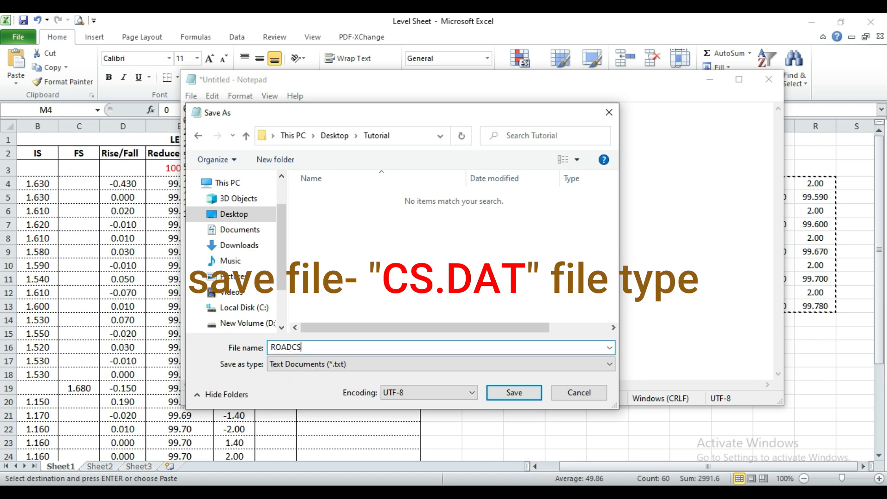
text(.DAT)
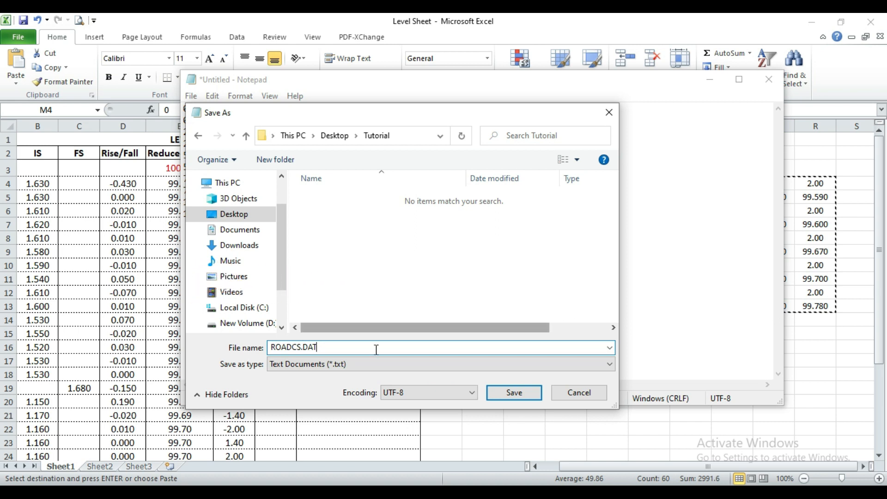
click(514, 393)
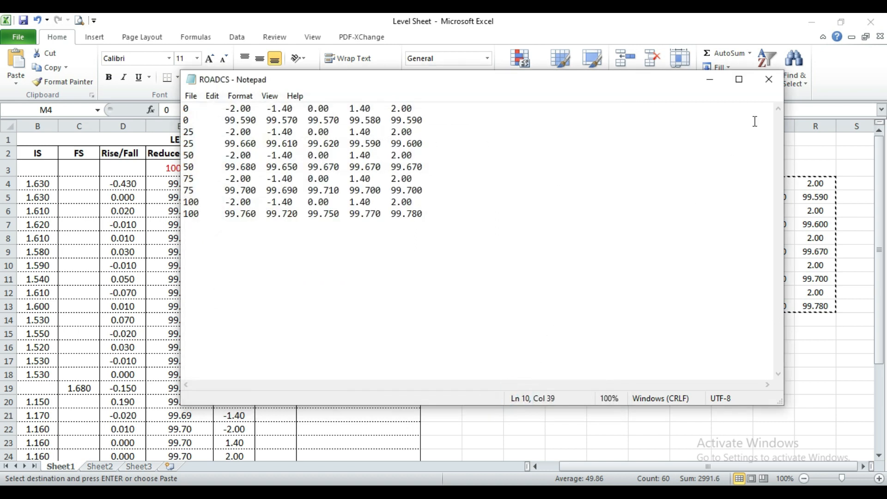
click(769, 79)
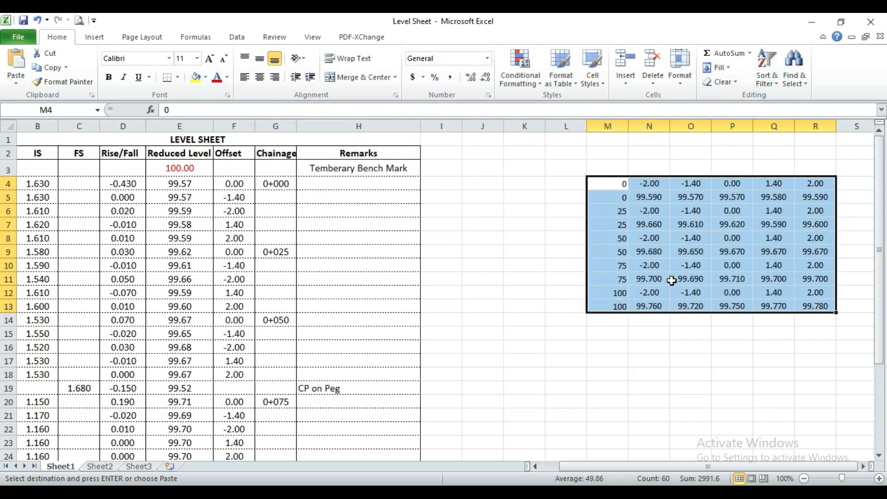
key(Escape)
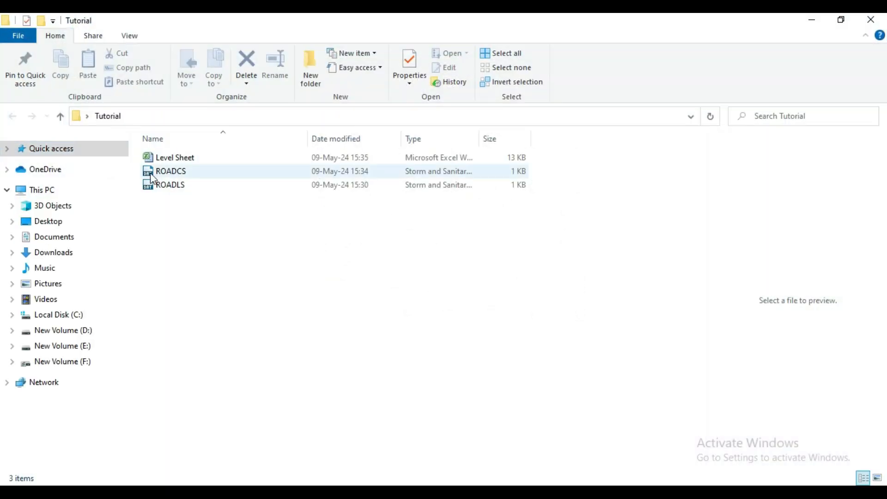
Check the ROADCS and ROADLS data files in the Tutorial folder.
click(171, 171)
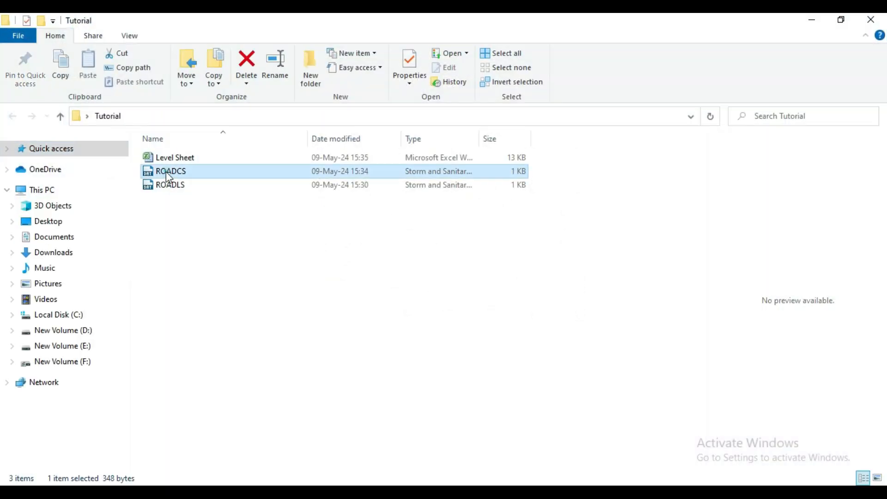
click(175, 188)
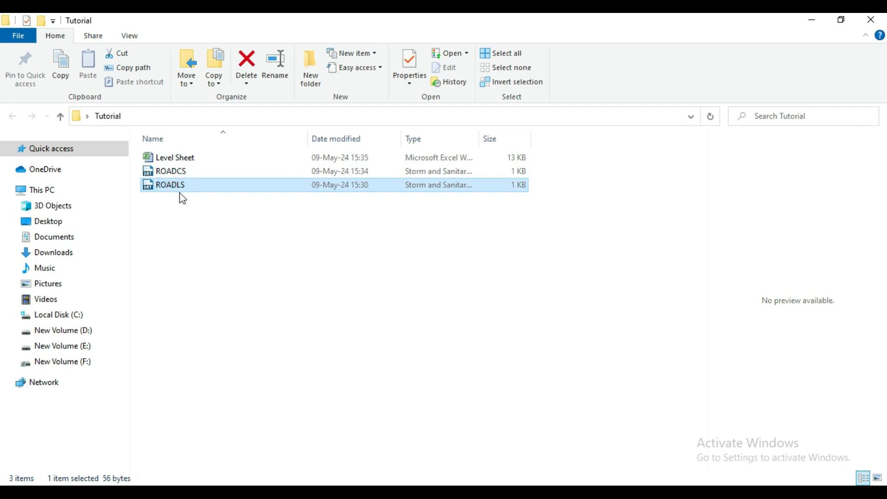
click(257, 236)
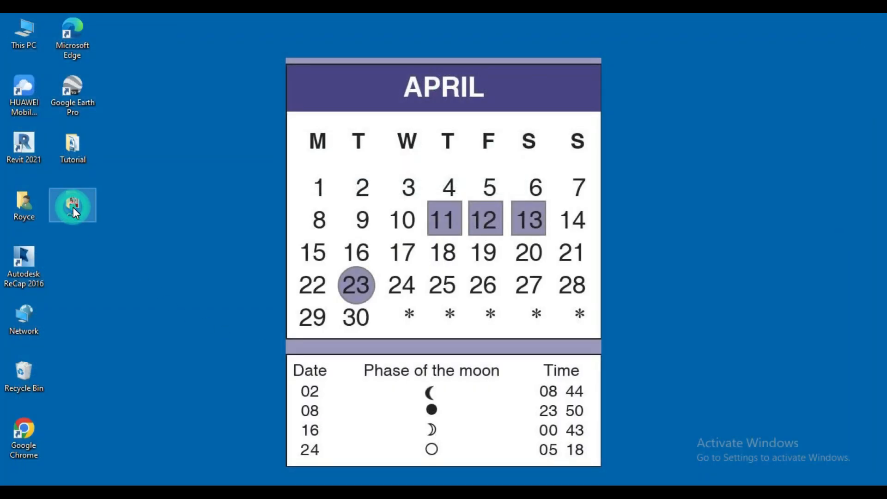
Open the CSS folder from the desktop and open its CSS AutoCAD dialog file.
right_click(73, 207)
click(105, 163)
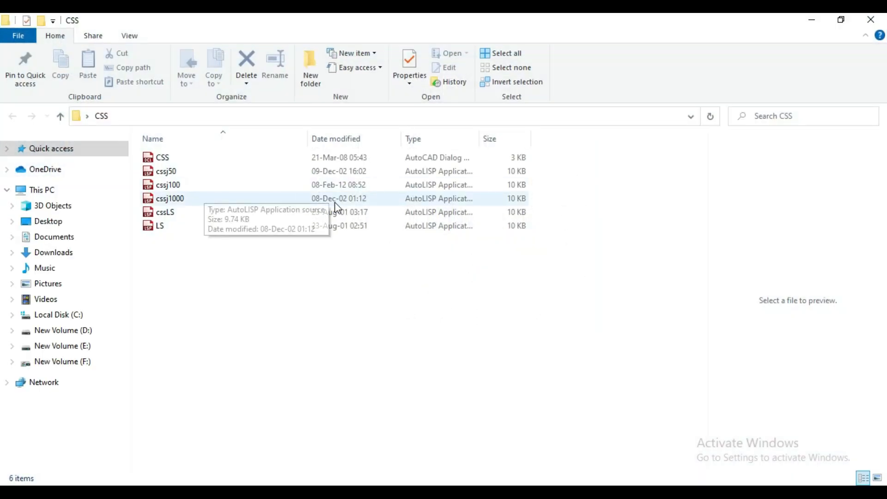
double_click(183, 159)
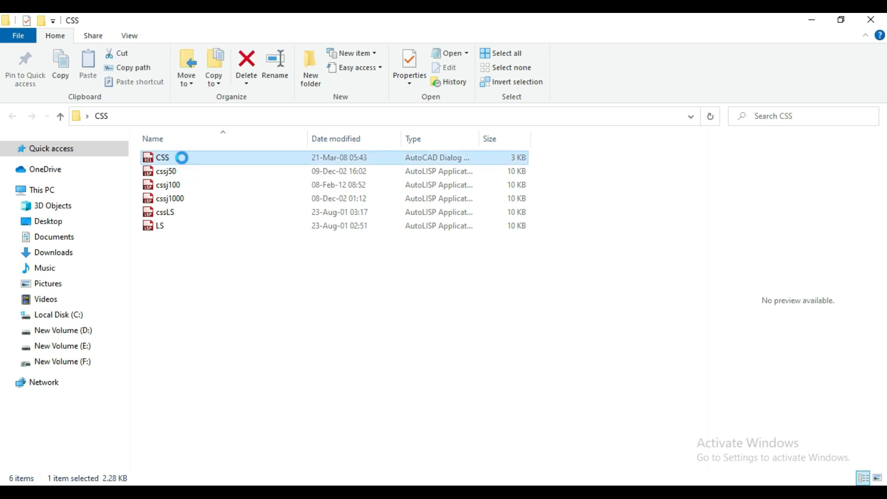
Check the file type of the CSS dialog definition file in its properties.
right_click(182, 157)
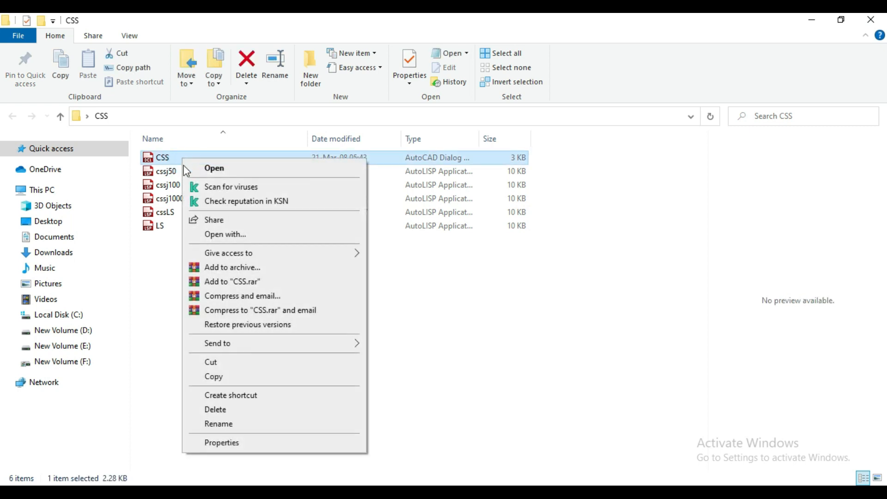
click(220, 442)
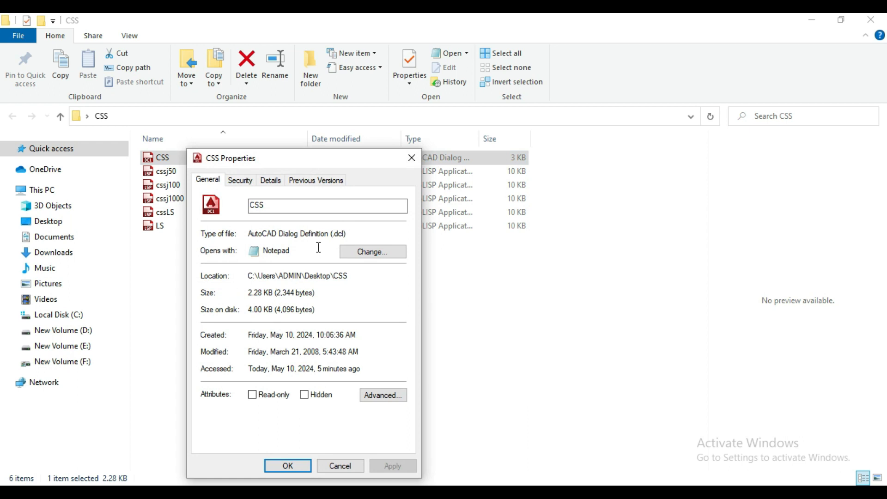
drag(338, 234, 349, 233)
click(340, 466)
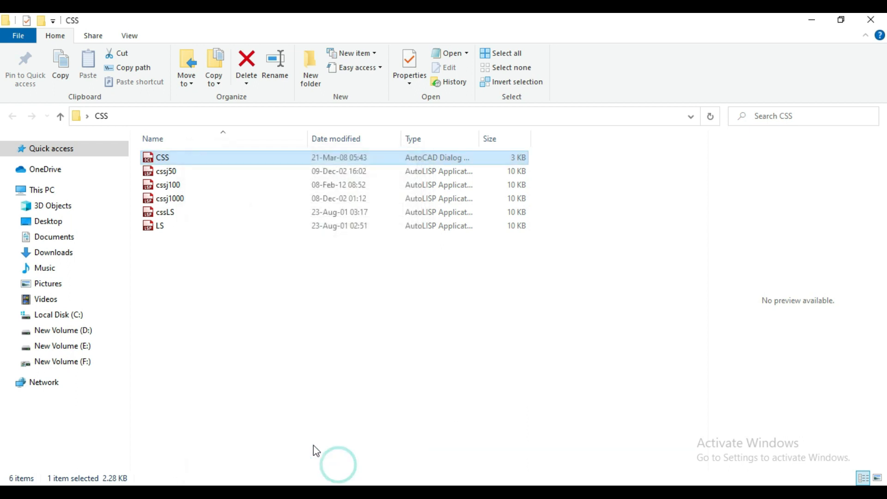
Copy the CSS dialog definition file and minimize the CSS folder window.
right_click(201, 159)
click(237, 376)
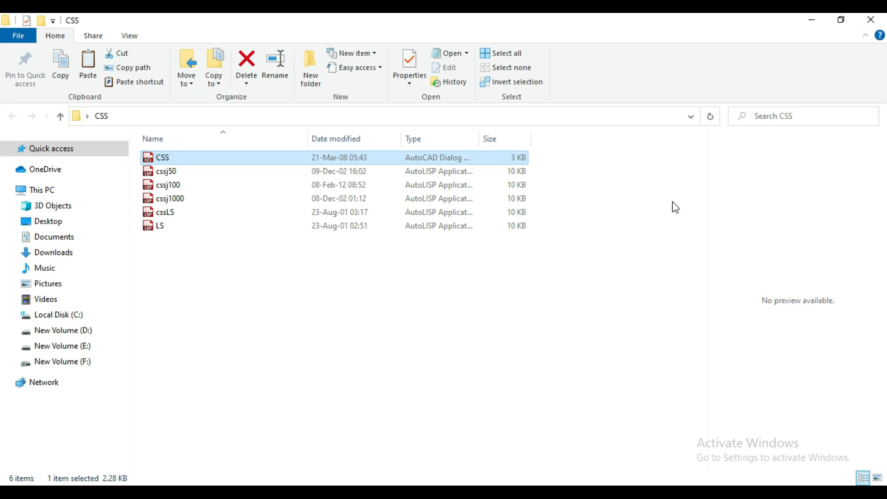
click(810, 21)
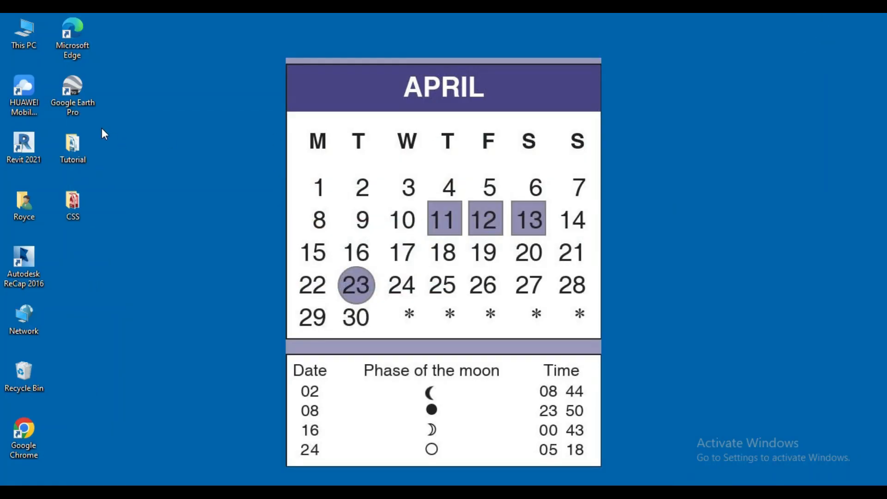
Open the Program Files folder on Local Disk (C:) from This PC.
right_click(18, 27)
click(46, 38)
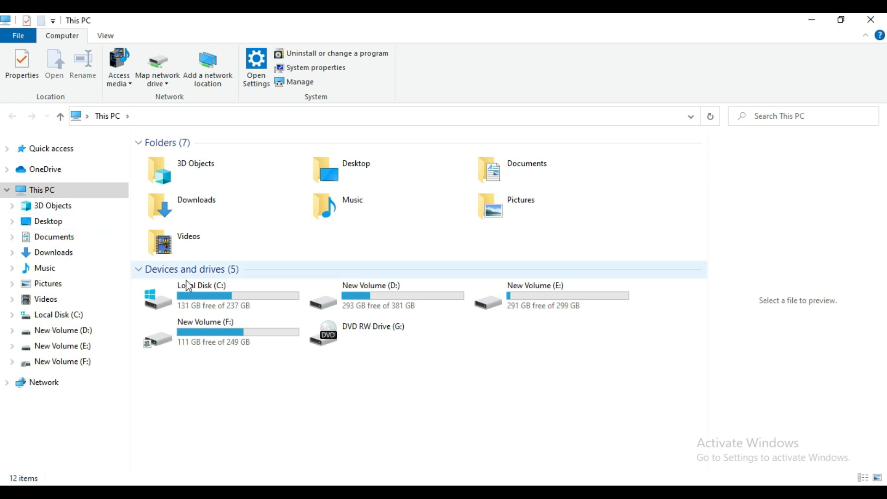
click(209, 293)
right_click(210, 293)
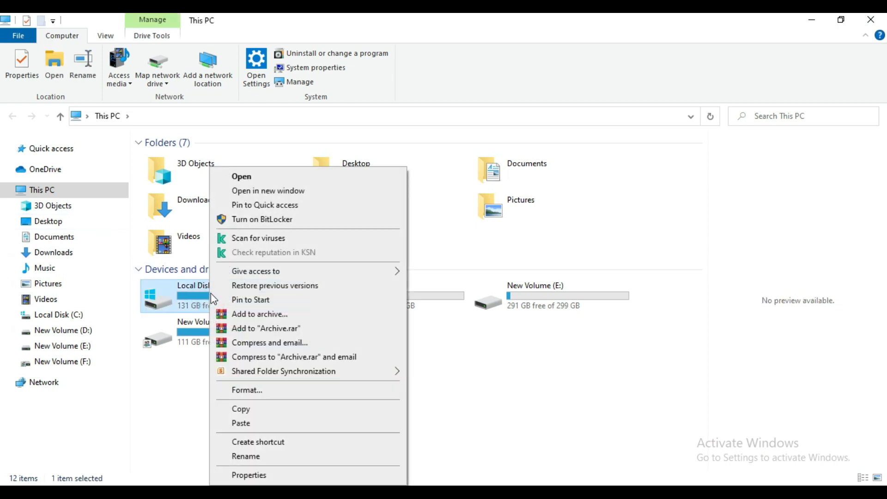
click(242, 176)
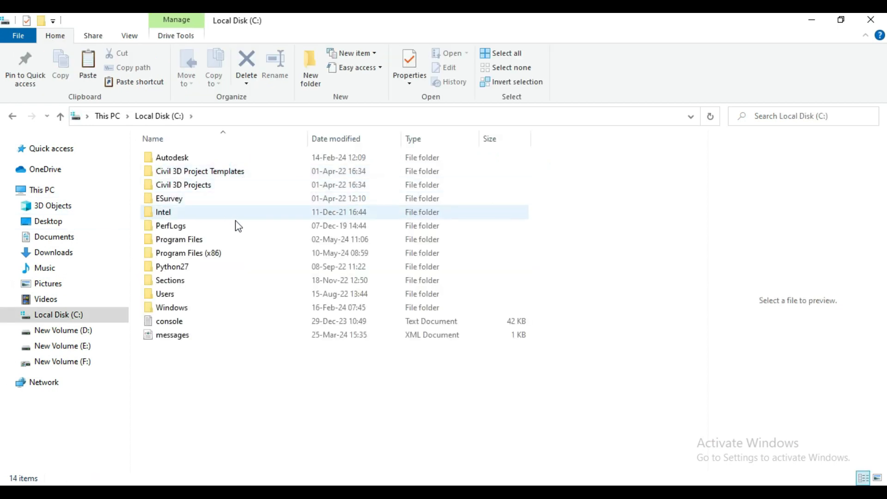
click(199, 239)
right_click(200, 239)
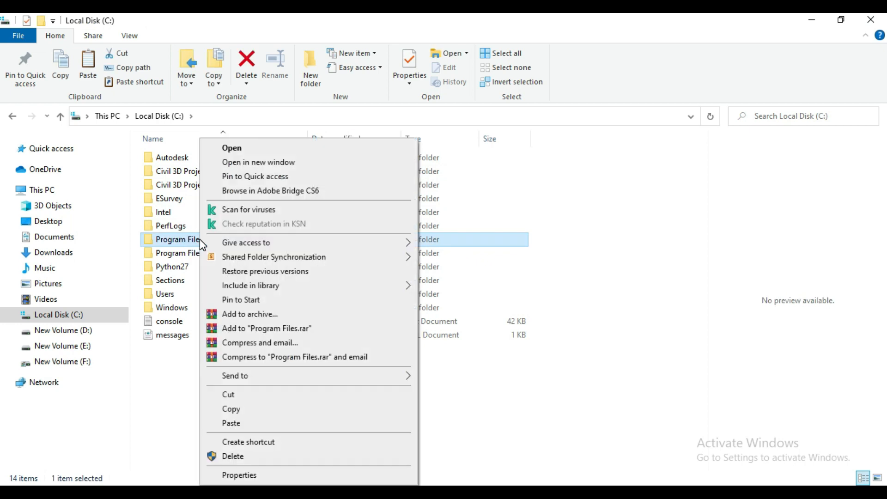
click(234, 148)
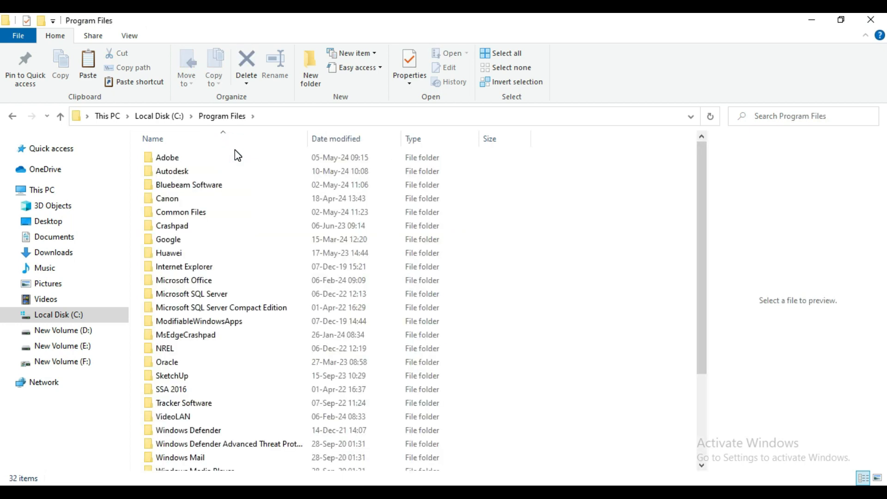
Open the AutoCAD 2016 folder inside the Autodesk program folder.
click(187, 173)
right_click(187, 172)
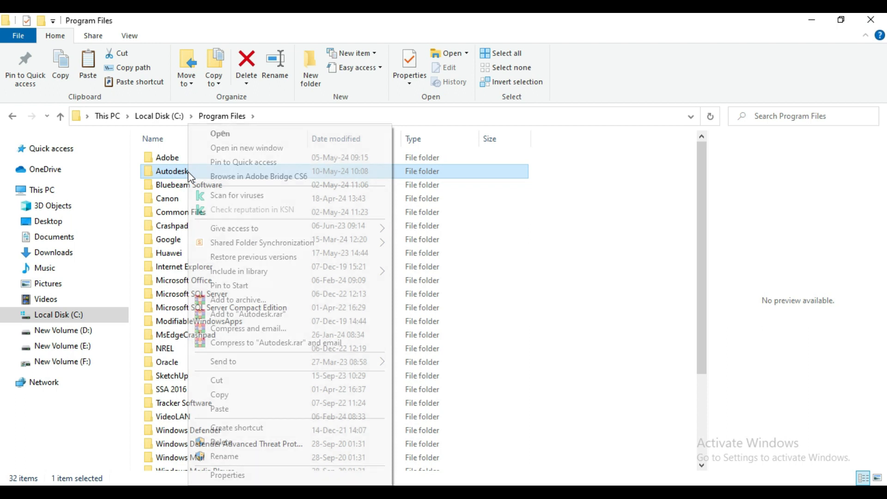
click(219, 134)
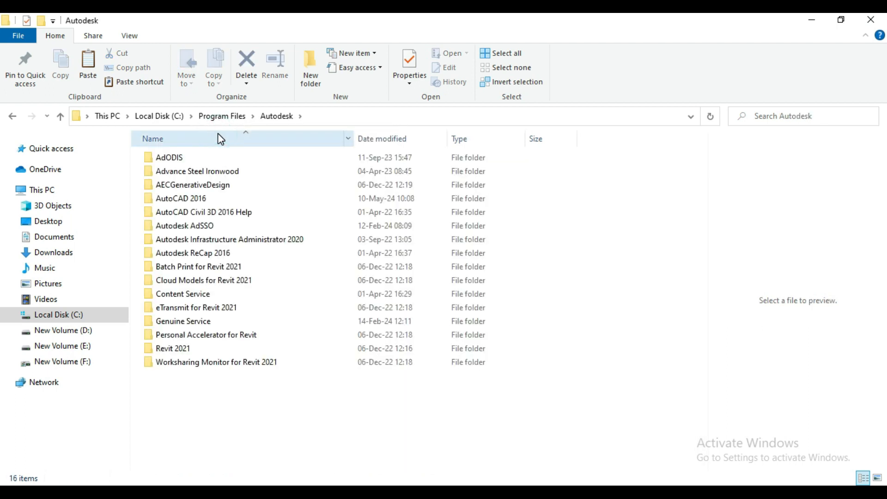
click(197, 200)
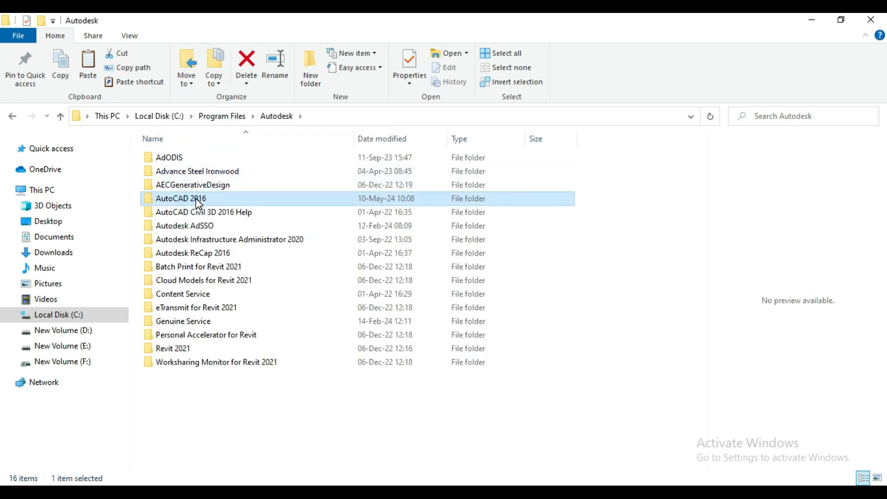
right_click(197, 199)
click(225, 134)
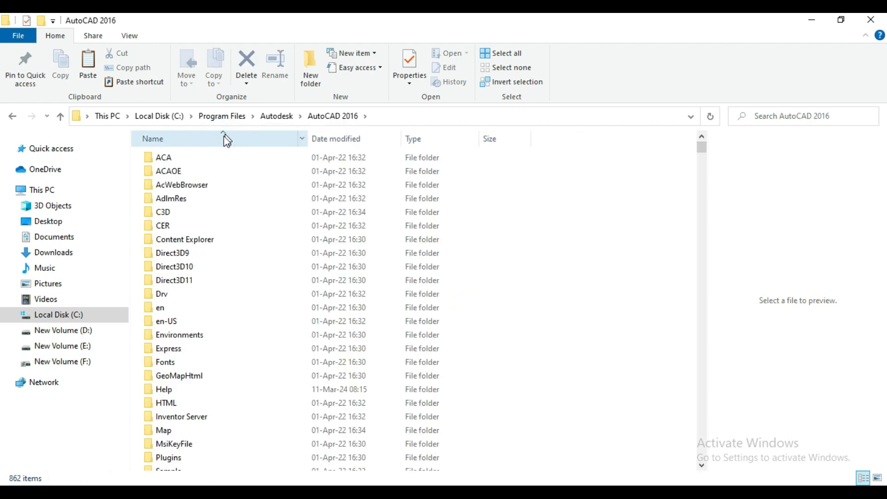
Paste the CSS dialog file into the AutoCAD 2016 folder with administrator permission and close the folder window.
right_click(578, 232)
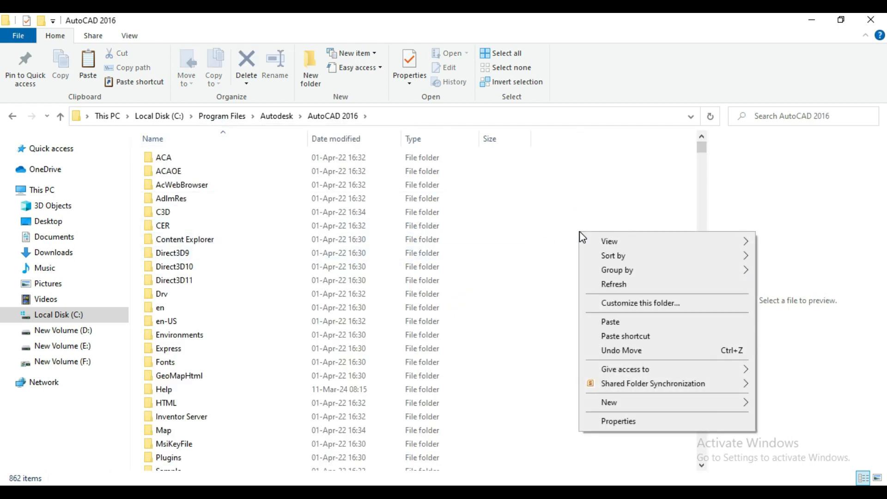
click(605, 323)
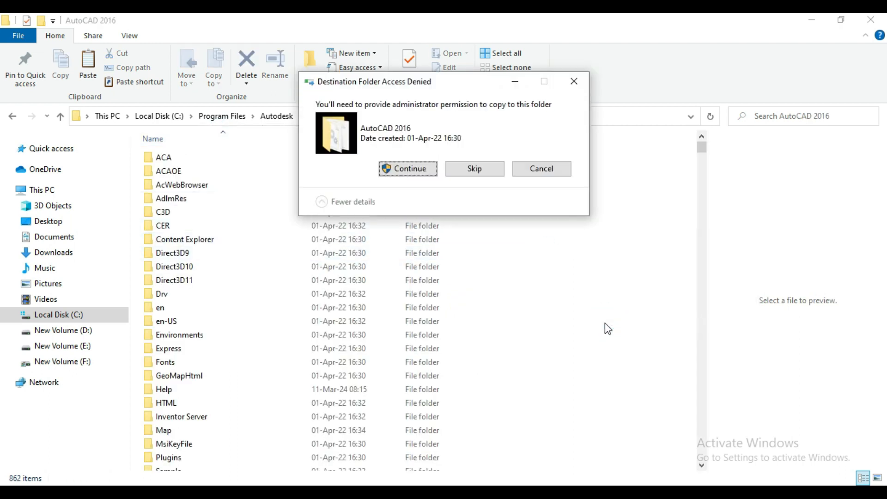
click(418, 170)
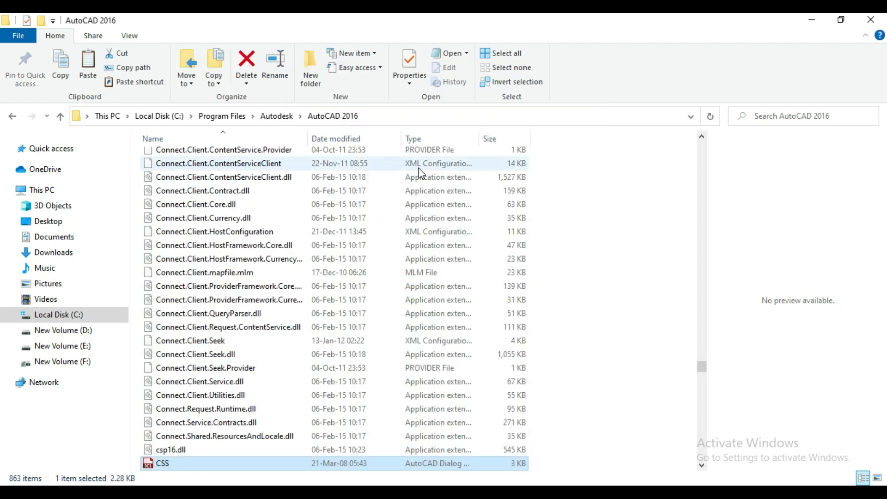
click(870, 19)
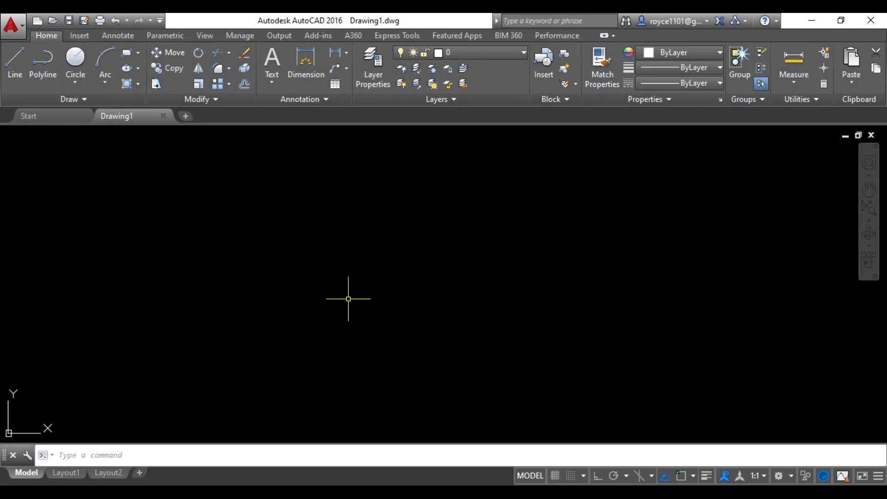
Set the drawing units to a length precision of 0.000 and an insertion scale in meters.
text(UN)
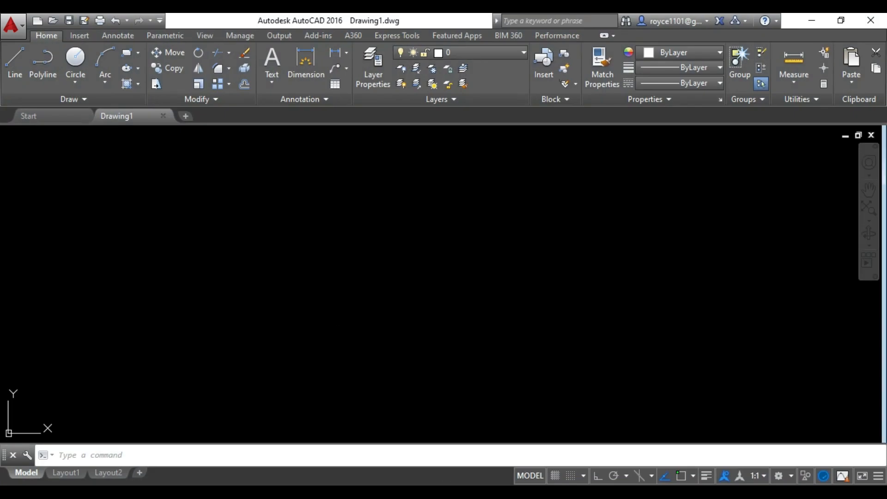
key(Return)
click(359, 191)
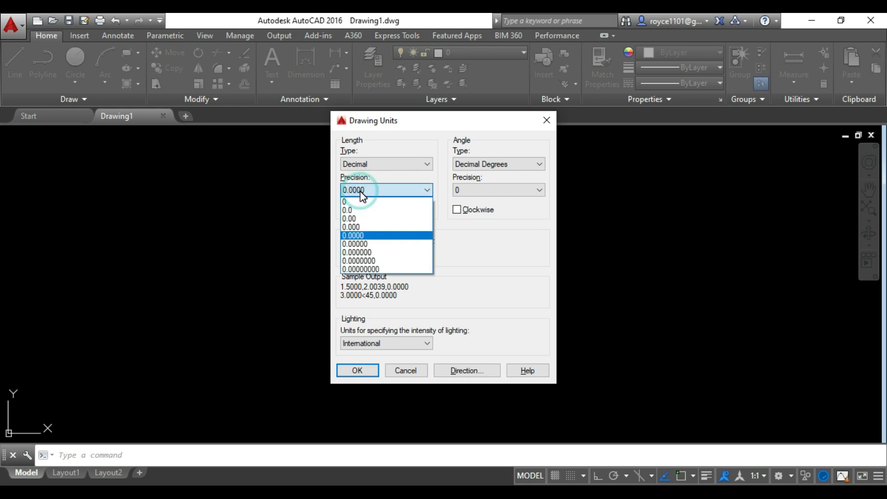
click(356, 216)
click(378, 255)
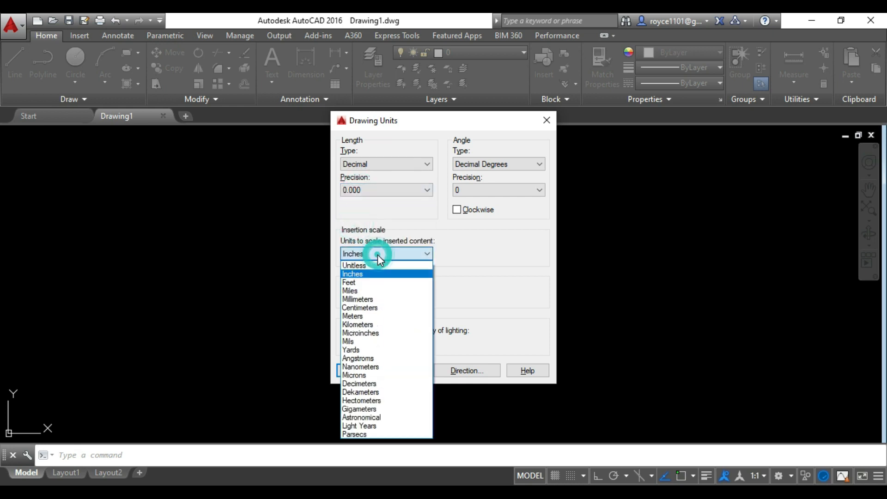
click(362, 316)
click(363, 371)
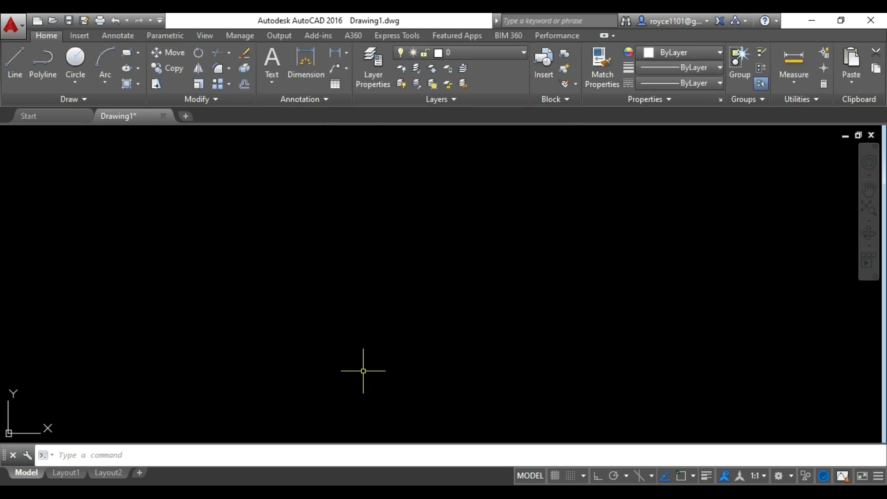
Change the Standard text style's font to Arial, apply it, and close the text style settings.
click(287, 101)
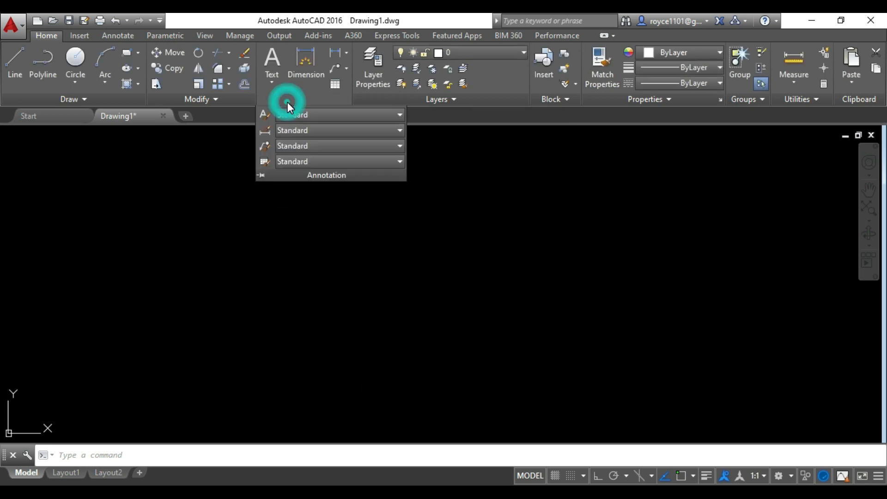
click(267, 114)
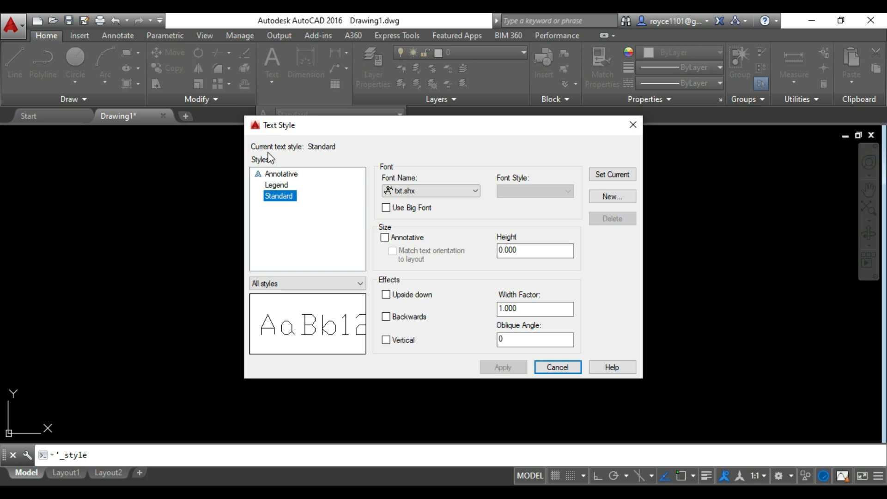
click(435, 190)
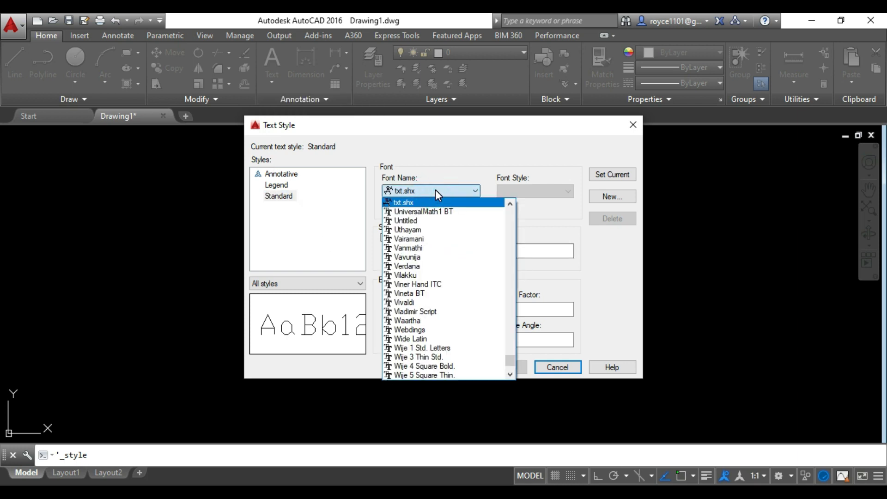
key(a)
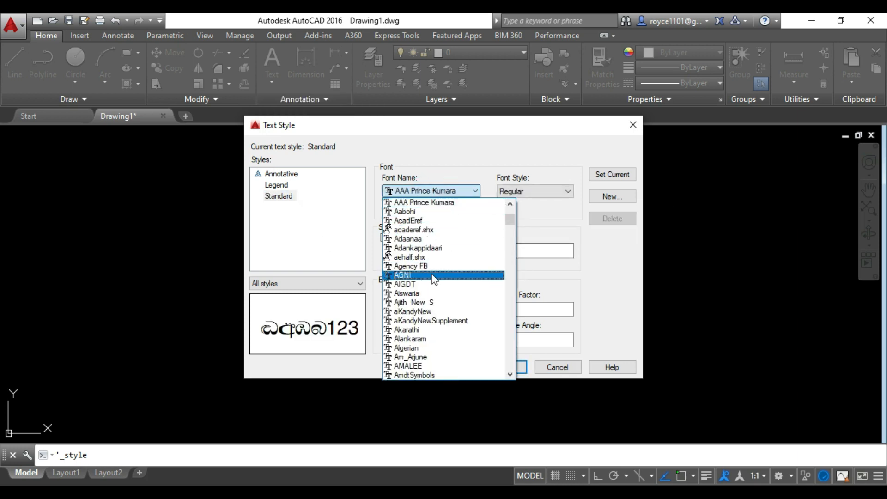
scroll(424, 309, down, 1)
scroll(424, 310, down, 5)
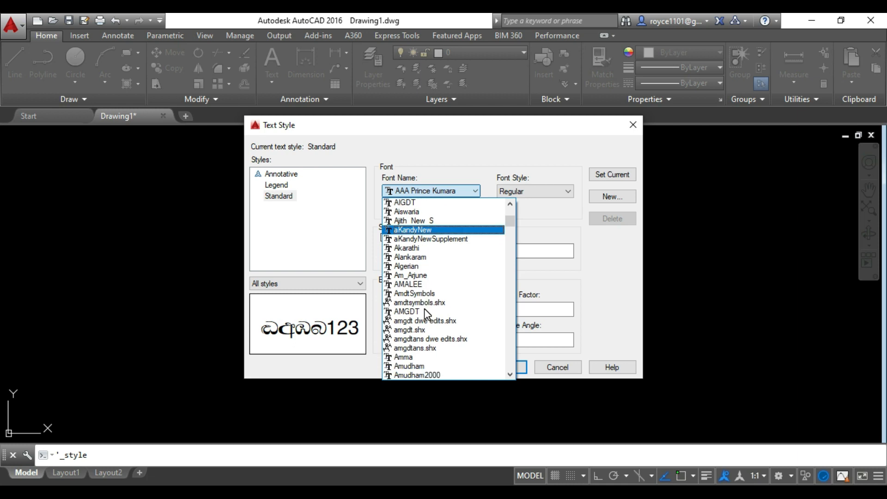
scroll(426, 314, down, 4)
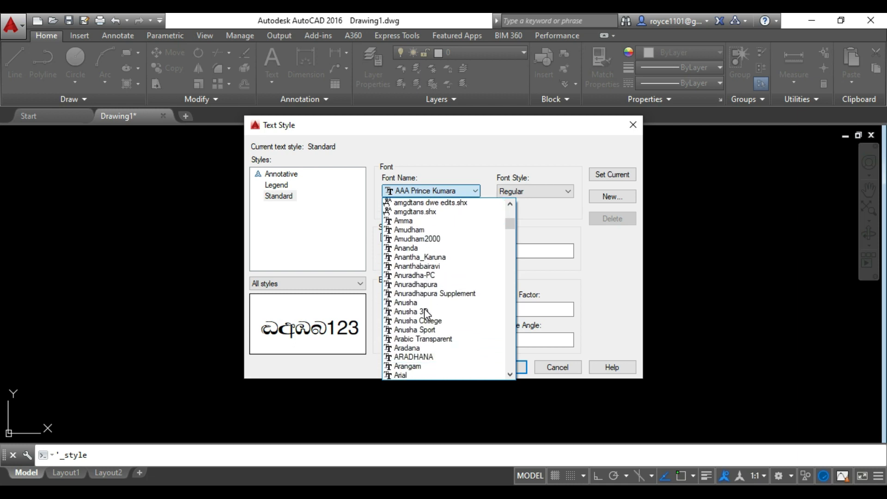
click(412, 349)
click(498, 368)
click(556, 369)
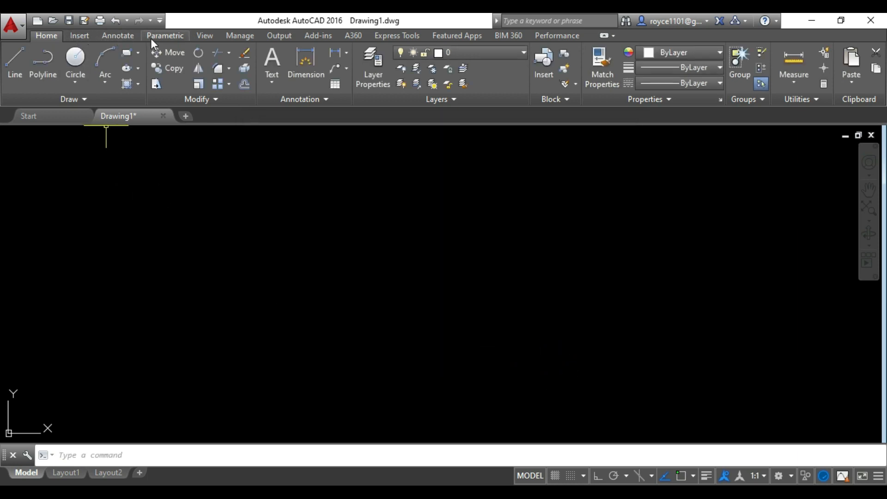
Load the LS.lsp application from the CSS folder, allowing the unsigned file, and close the application loader.
click(231, 35)
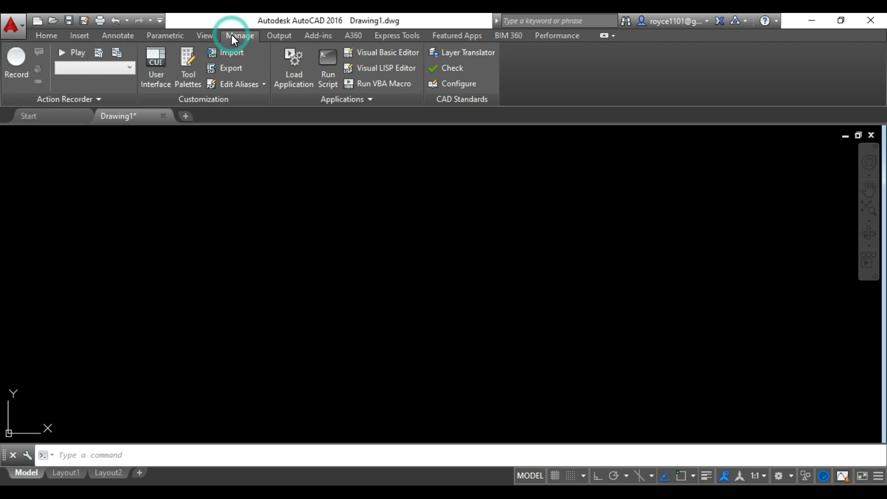
click(291, 82)
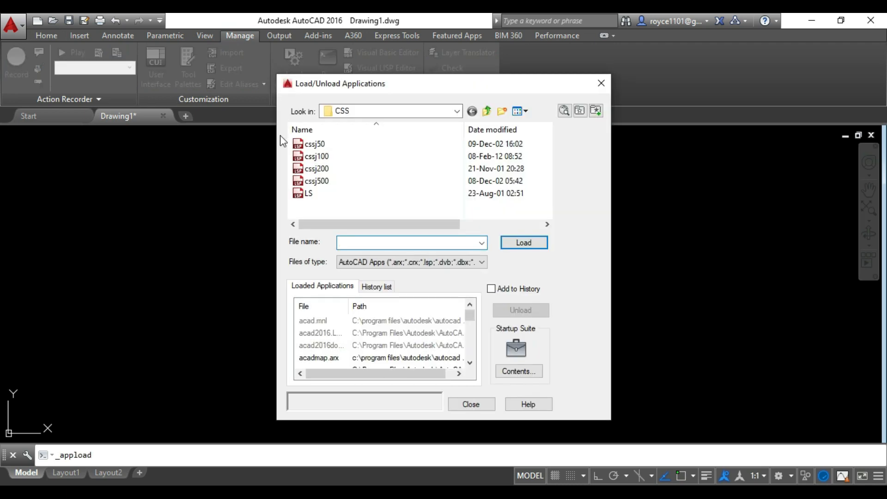
click(305, 194)
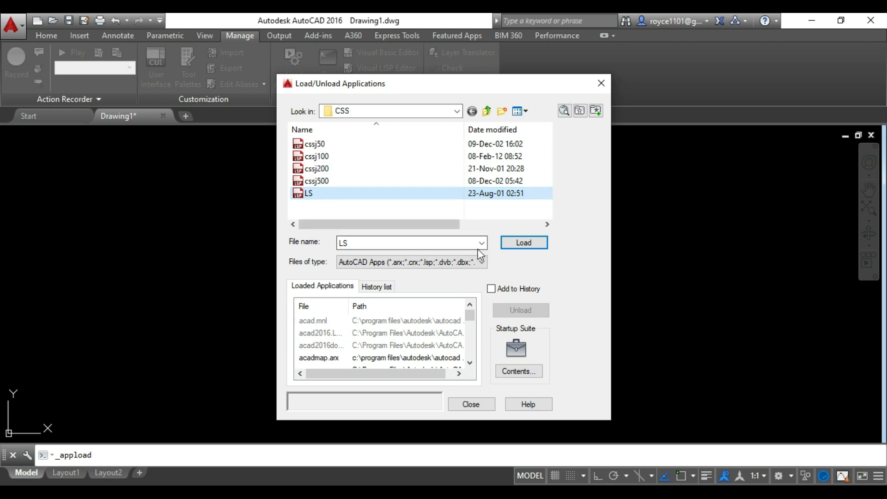
click(512, 243)
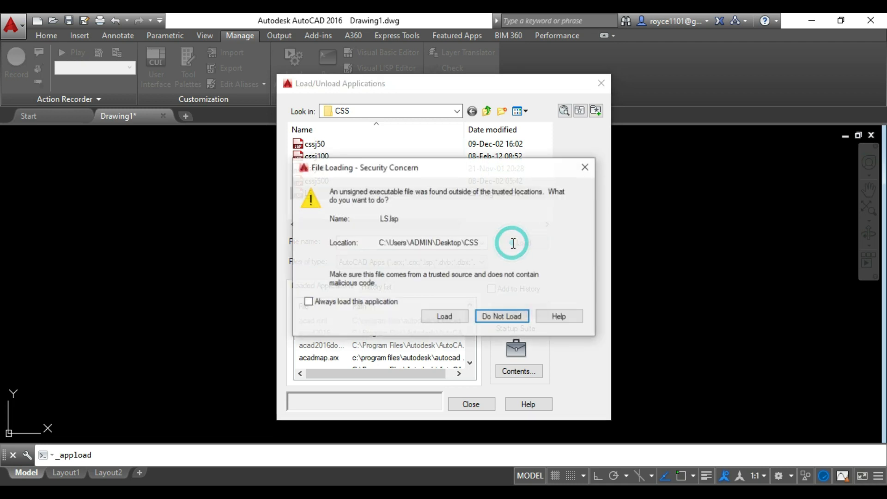
click(445, 317)
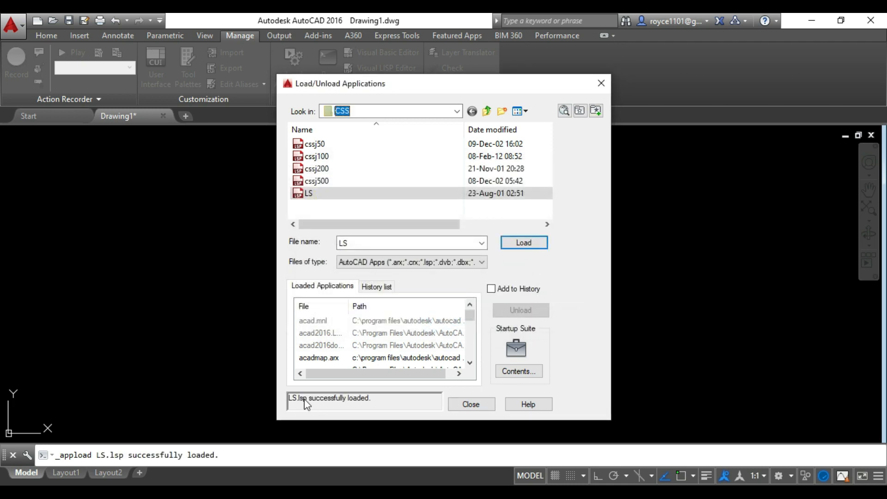
click(471, 404)
Run the CSS command and choose ROADLS from the desktop's Tutorial folder as the data file.
click(134, 452)
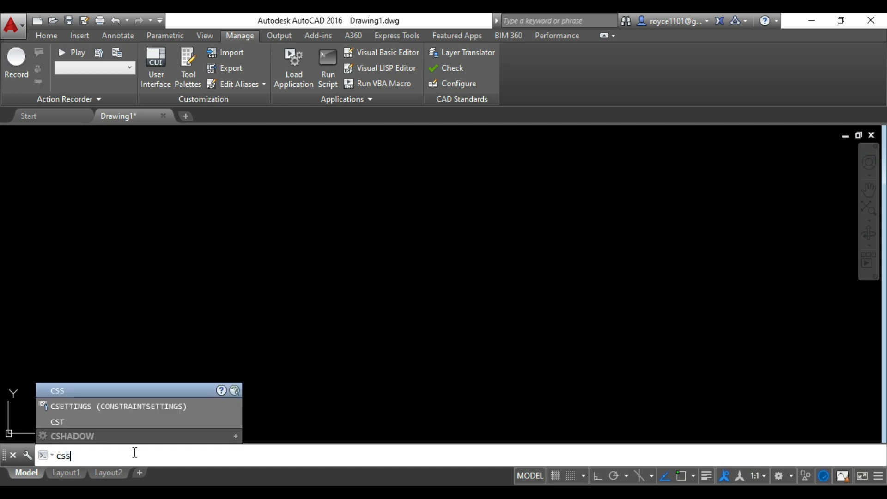
key(Return)
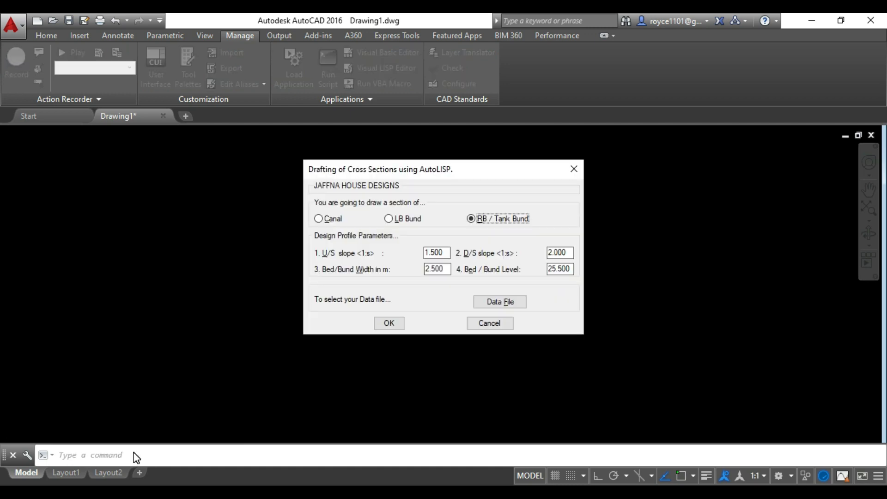
click(490, 303)
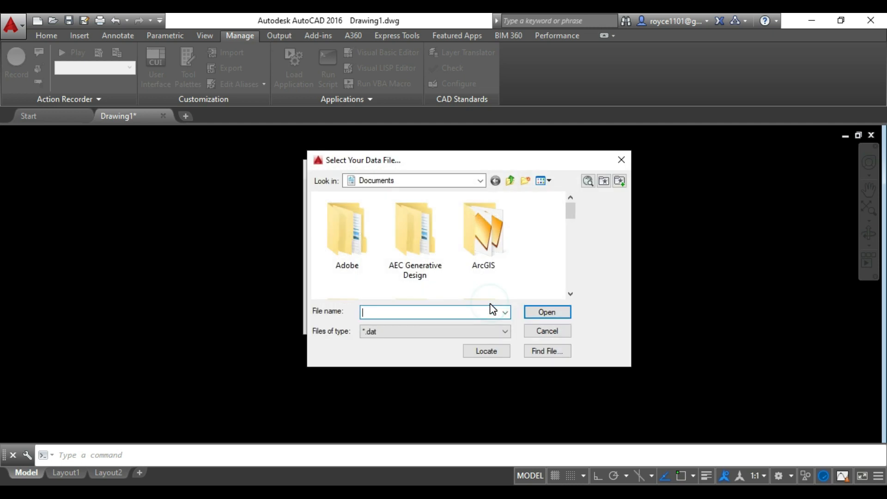
click(481, 184)
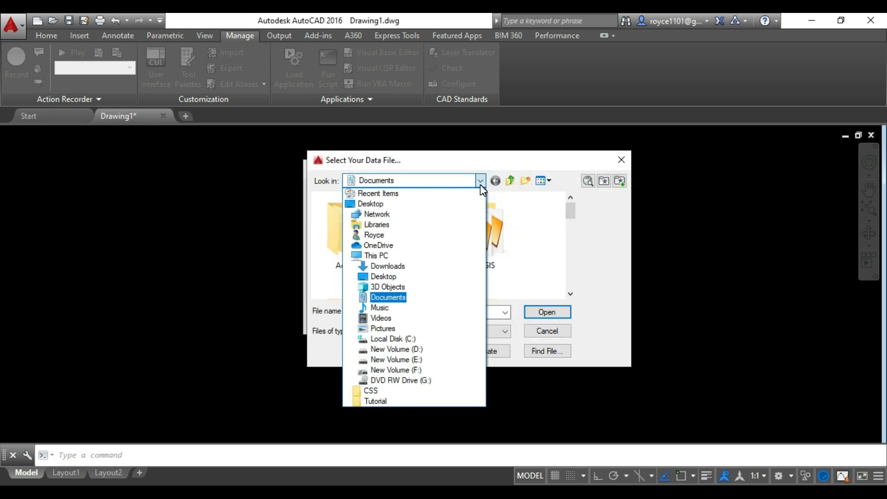
click(378, 203)
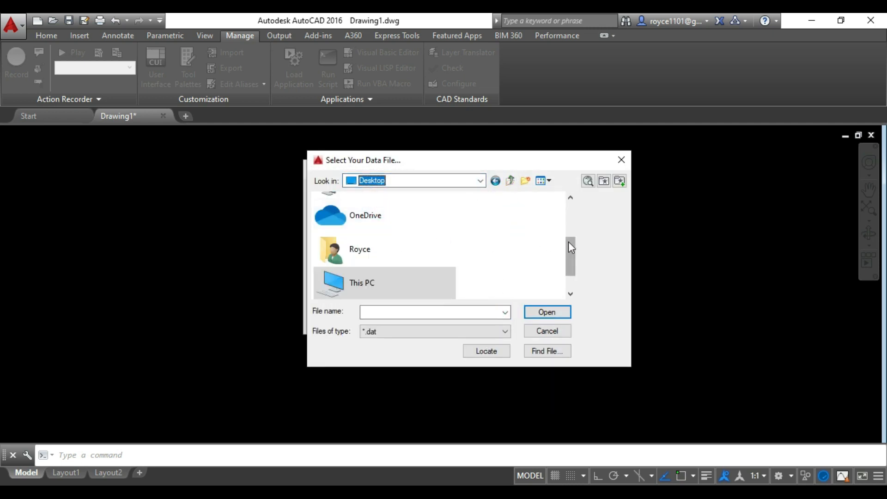
drag(569, 242, 571, 264)
click(363, 289)
click(545, 311)
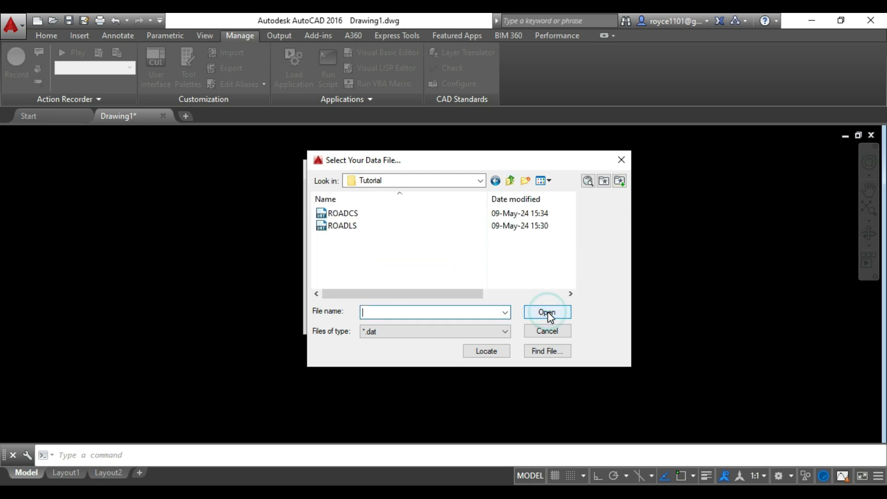
click(351, 227)
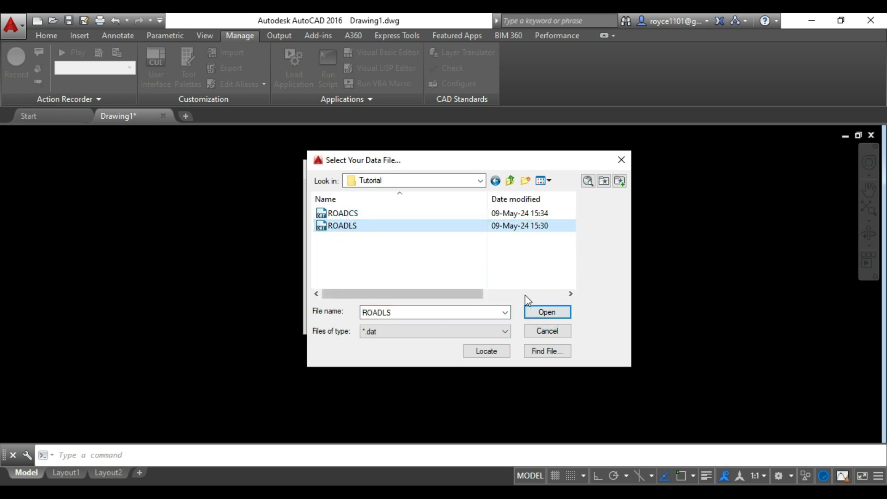
click(538, 312)
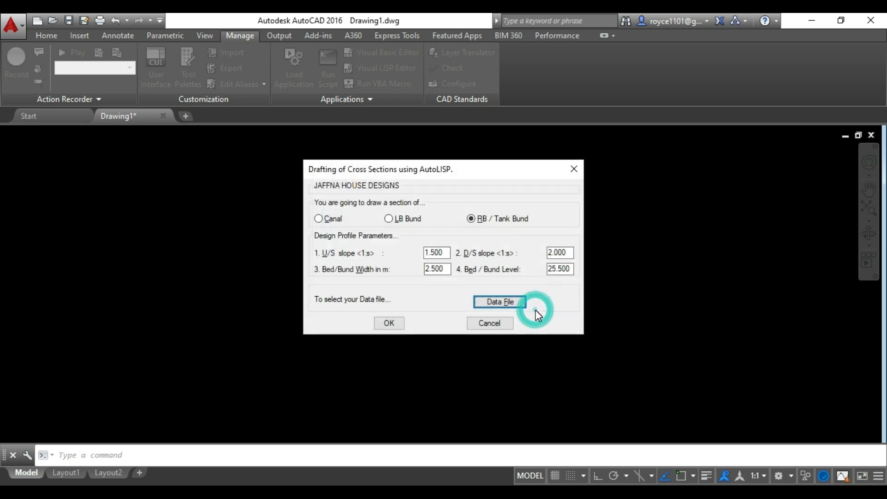
Accept the section parameters, set the datum value to 95, and place the longitudinal section in the drawing.
click(385, 324)
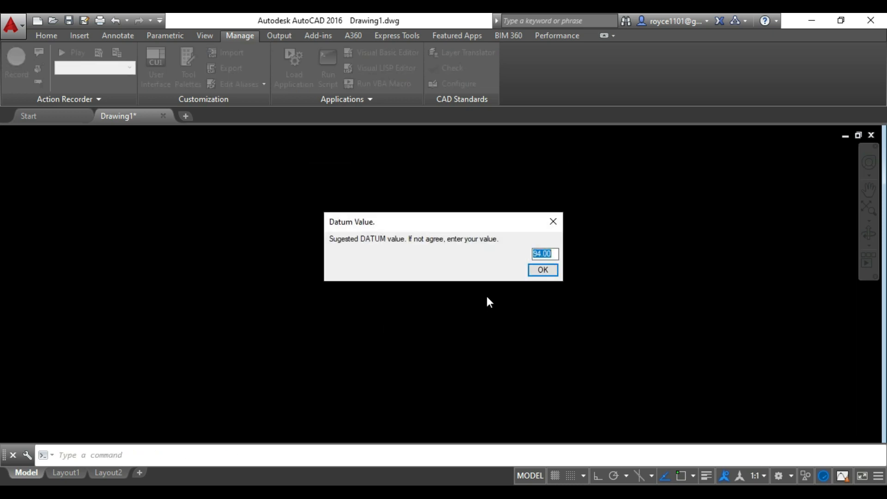
text(95)
click(542, 272)
click(385, 335)
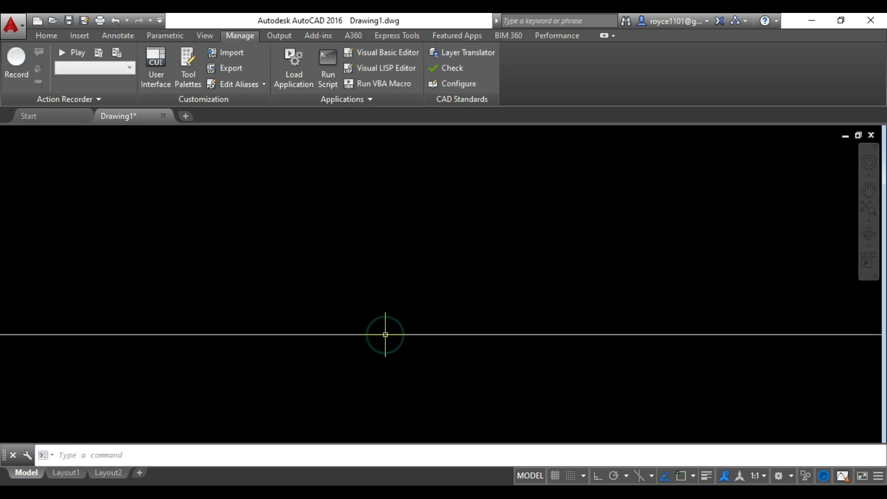
Delete the green design profile lying far below the longitudinal section.
click(866, 207)
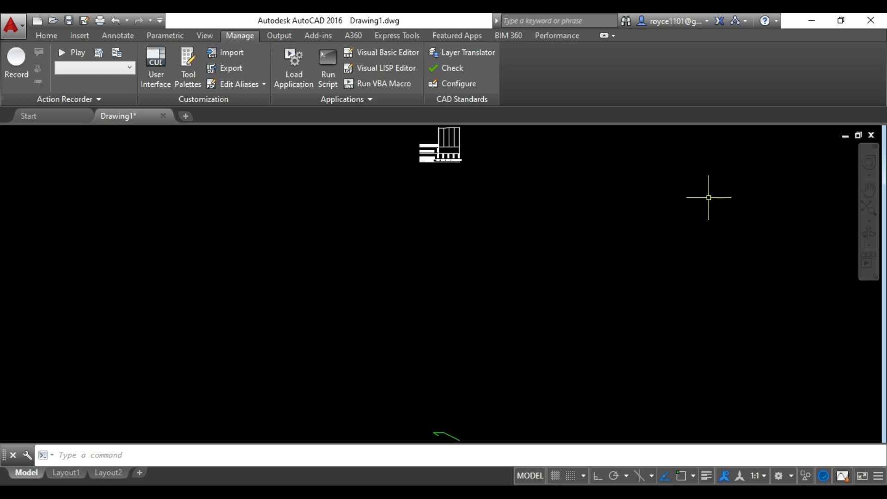
scroll(478, 252, down, 2)
click(412, 326)
click(503, 408)
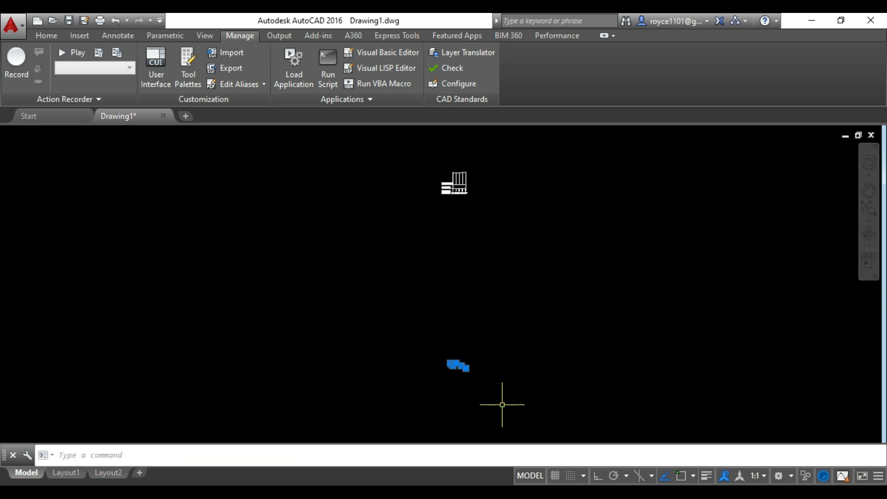
scroll(456, 237, up, 5)
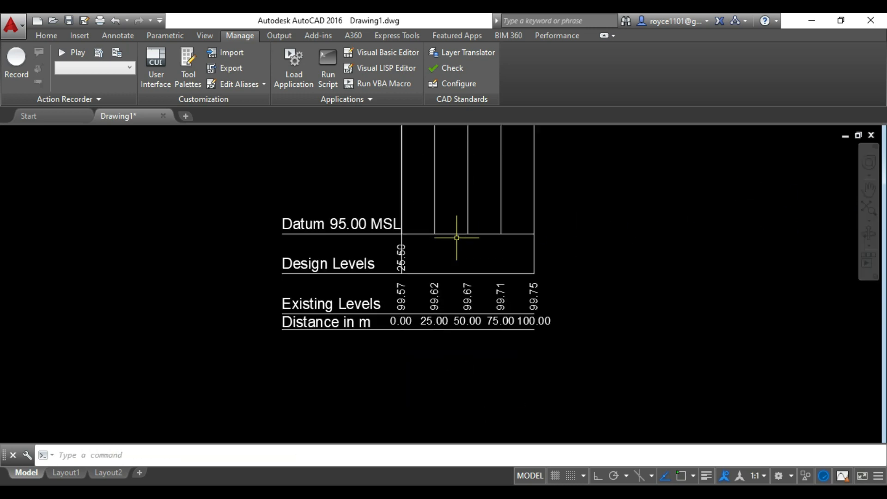
Delete the 25.50 design level text at the start of the Design Levels row.
scroll(435, 283, down, 2)
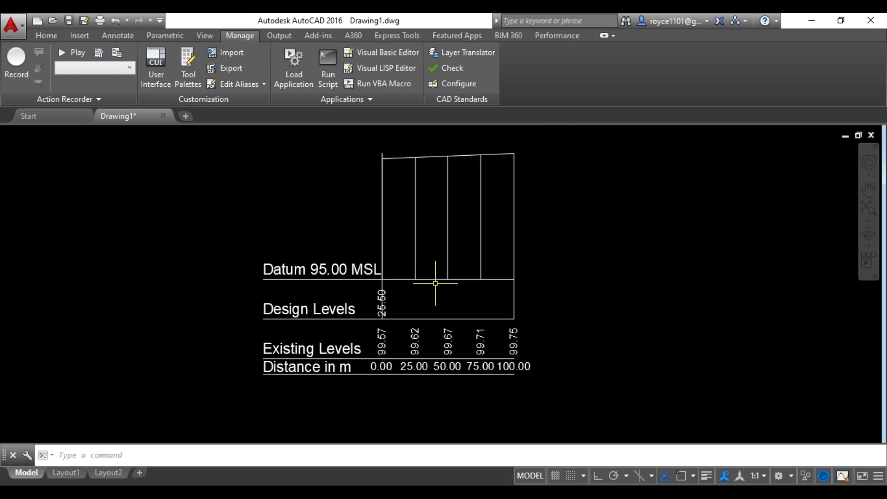
click(382, 294)
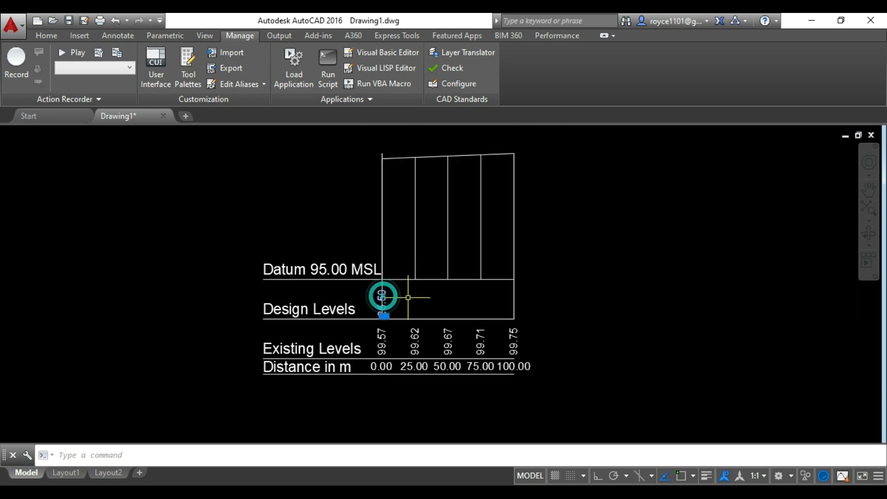
scroll(384, 295, up, 4)
key(Delete)
scroll(391, 279, down, 2)
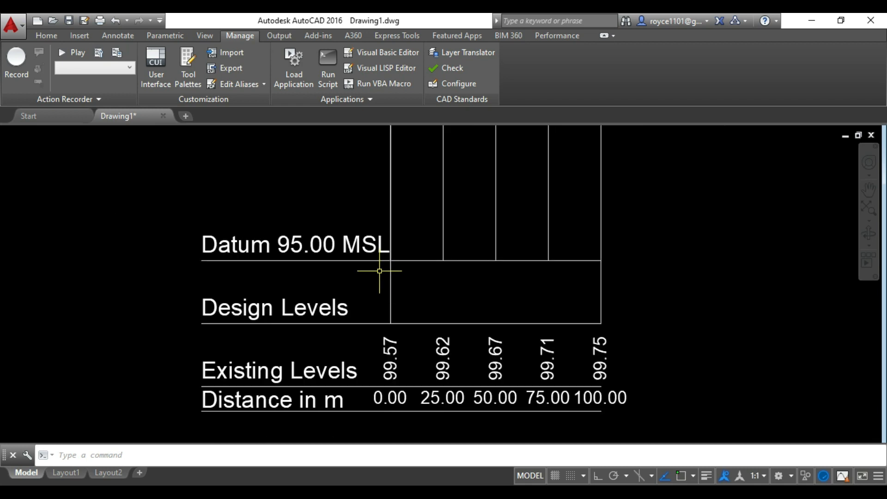
Trim the vertical lines crossing the Design Levels row and the stub above the profile's first point.
click(46, 36)
click(217, 53)
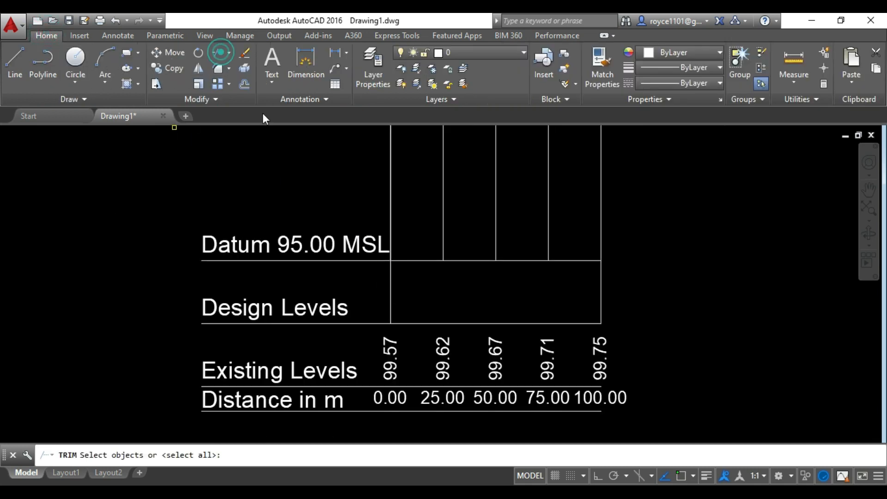
key(Return)
mouse_move(639, 293)
mouse_down()
mouse_move(382, 284)
mouse_move(408, 299)
mouse_move(405, 401)
mouse_up()
scroll(382, 204, up, 4)
drag(381, 204, 316, 206)
scroll(411, 176, down, 2)
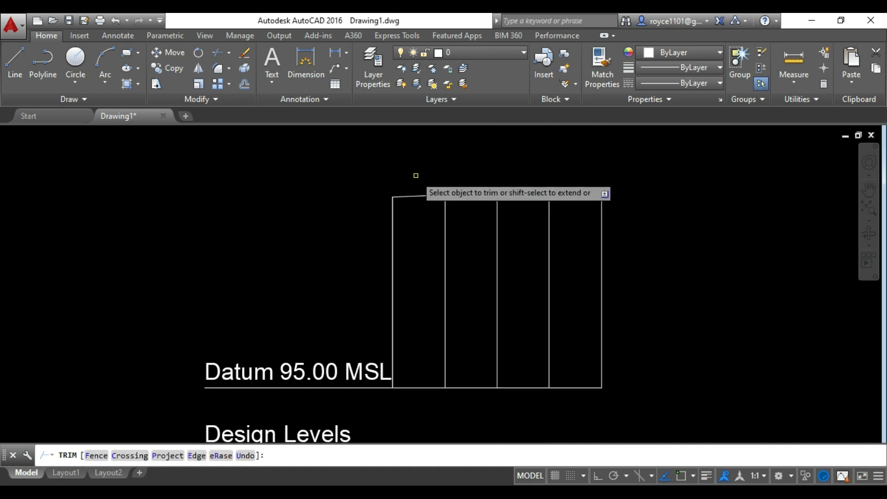
scroll(416, 177, down, 1)
key(Escape)
Change the datum label to read "Datum 95.00 ASL".
scroll(386, 300, up, 4)
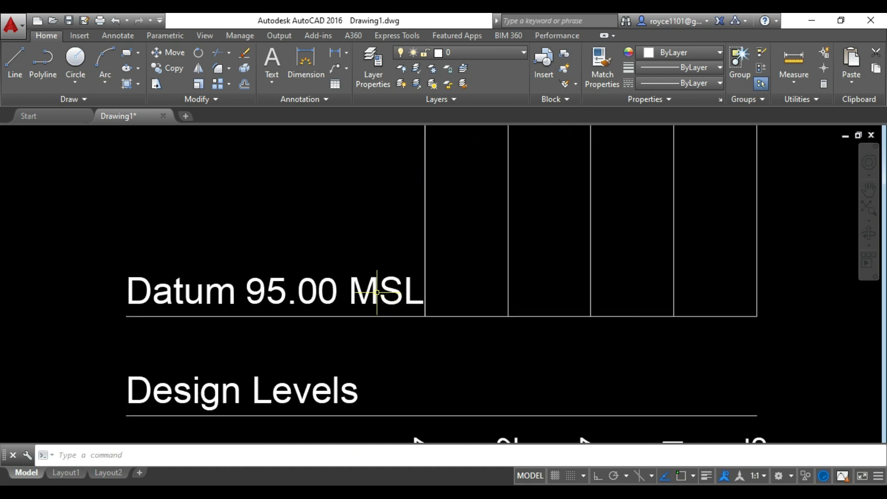
double_click(377, 292)
click(348, 293)
drag(349, 293, 374, 291)
text(A)
click(362, 217)
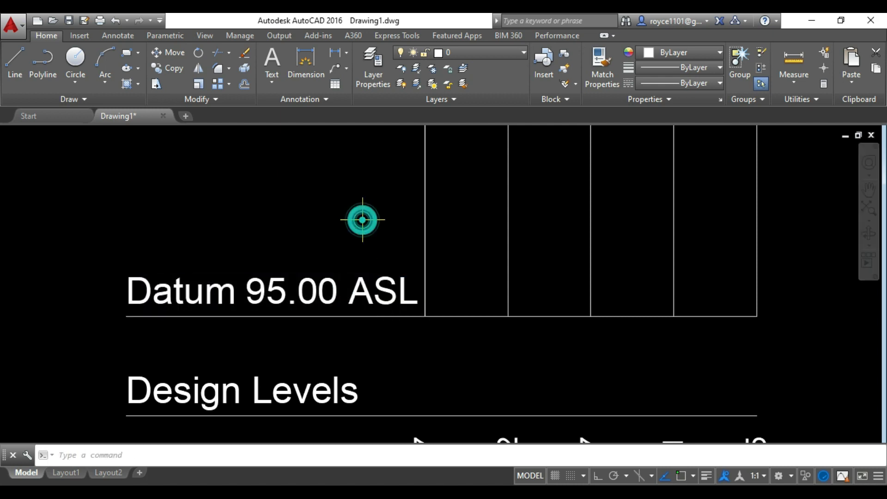
Remove ".00" from all values in the Distance row with Find and Replace.
scroll(355, 212, down, 4)
scroll(394, 306, up, 2)
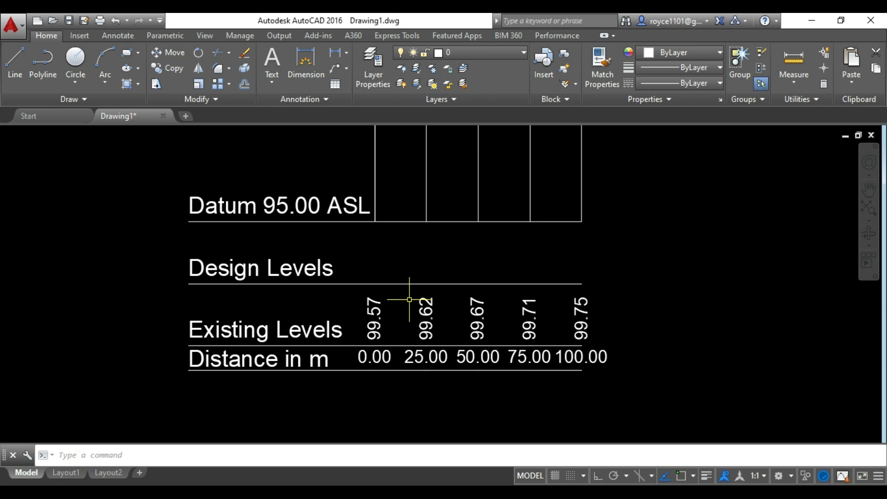
click(628, 353)
click(381, 357)
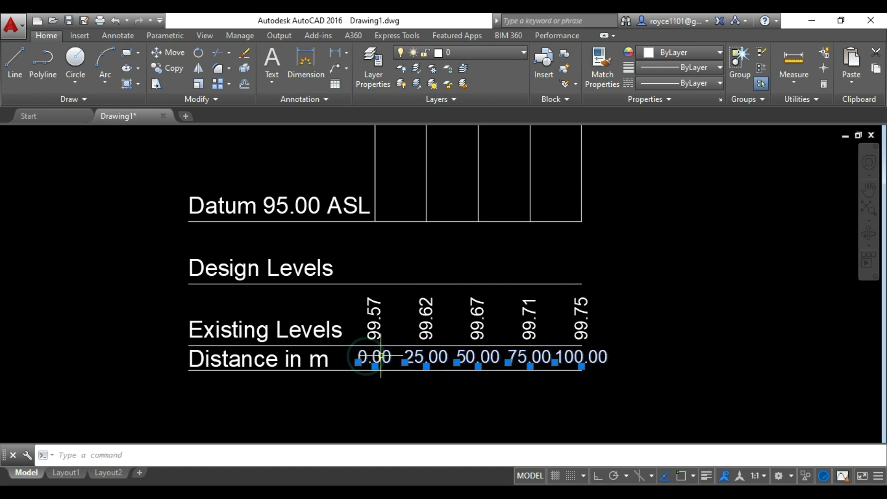
right_click(381, 357)
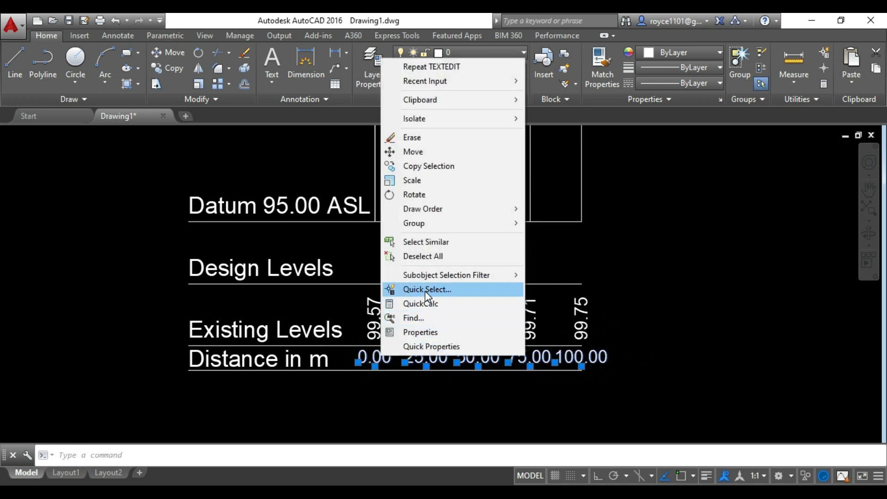
click(416, 319)
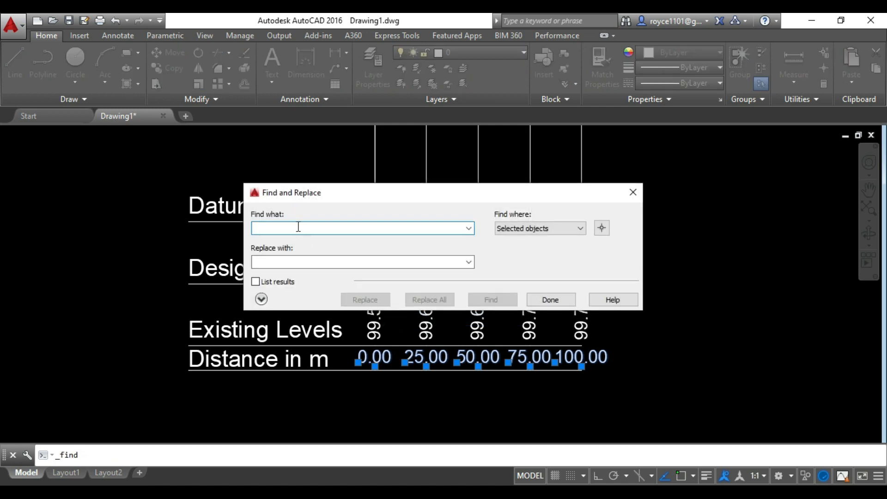
text(.00)
click(277, 261)
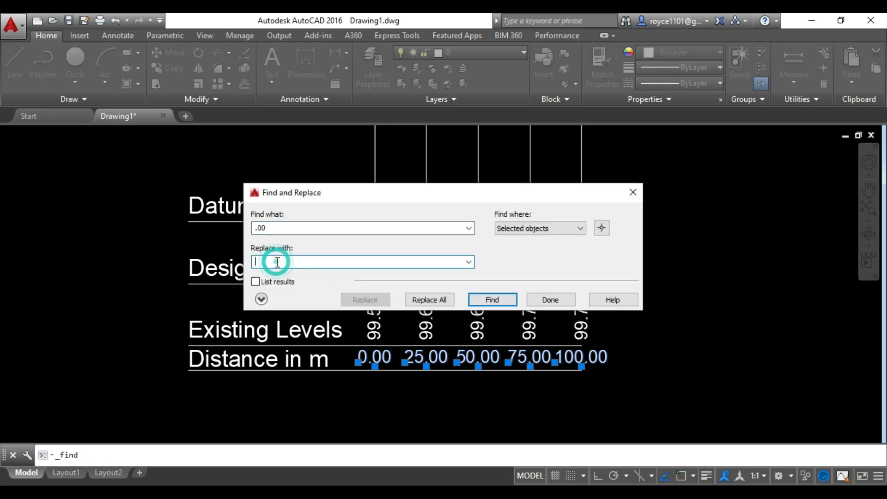
click(444, 301)
click(554, 293)
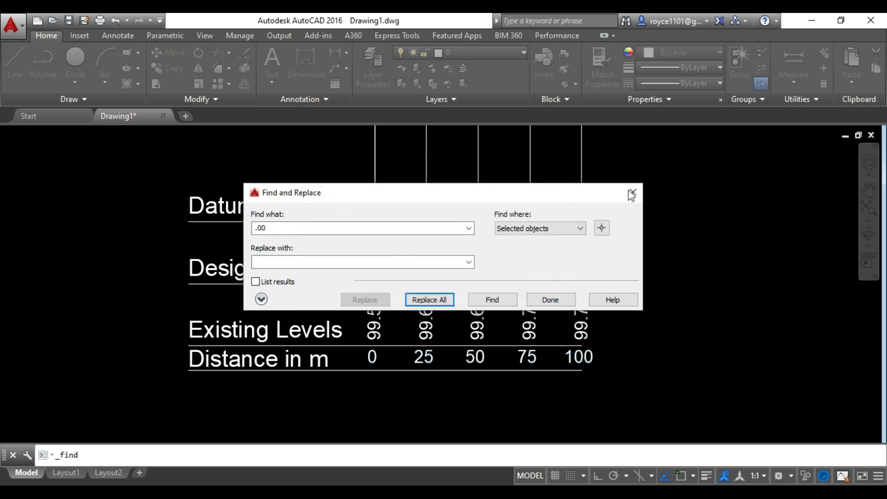
click(634, 193)
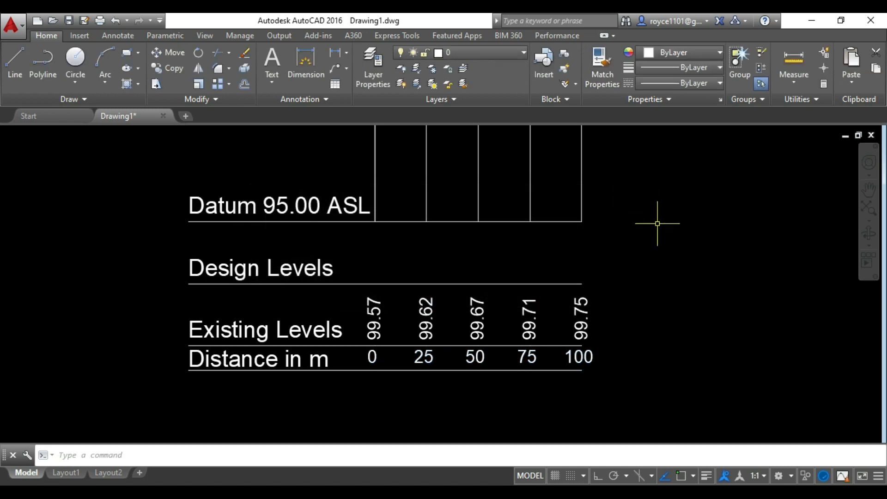
Save the drawing as ROAD in the desktop's Tutorial folder.
click(868, 211)
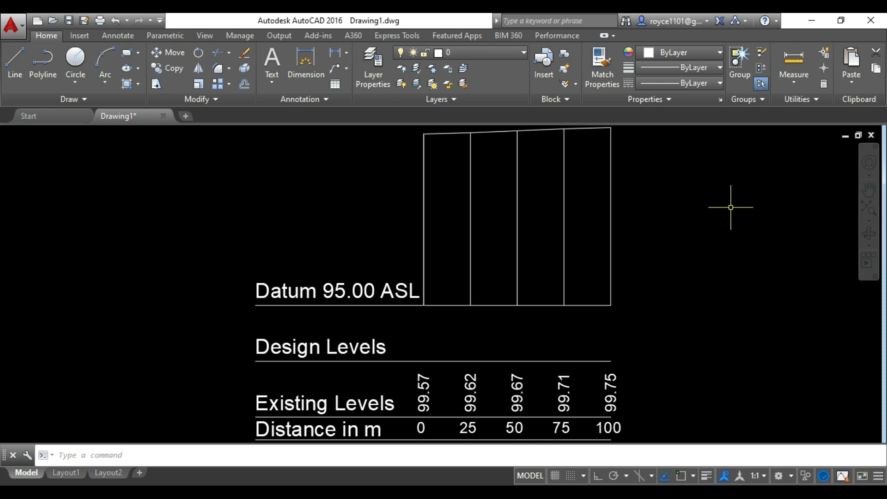
click(69, 19)
click(279, 264)
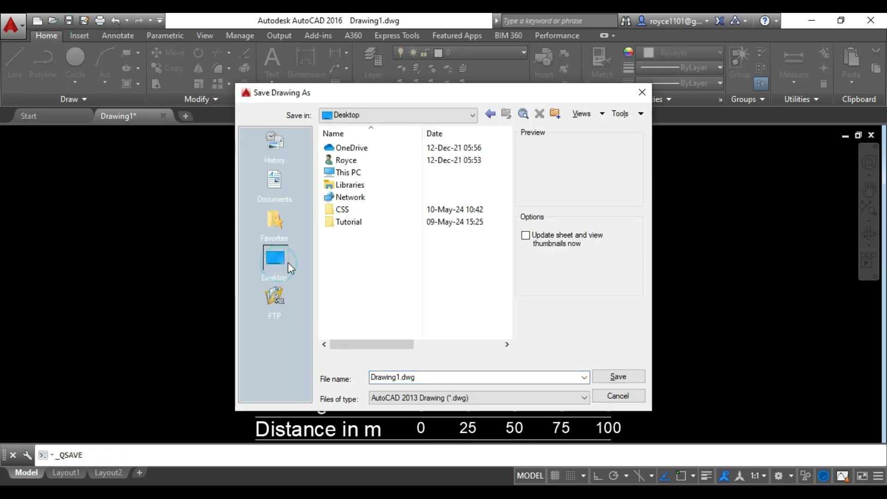
double_click(344, 223)
double_click(453, 378)
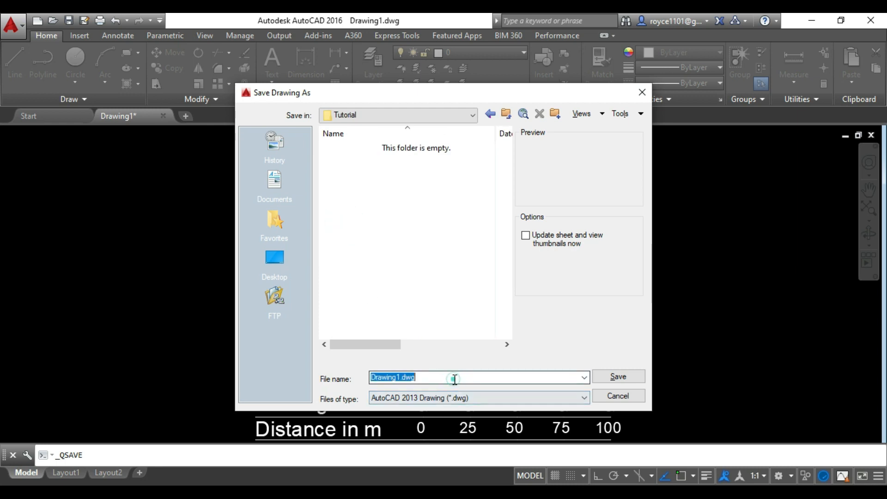
text(ROAD)
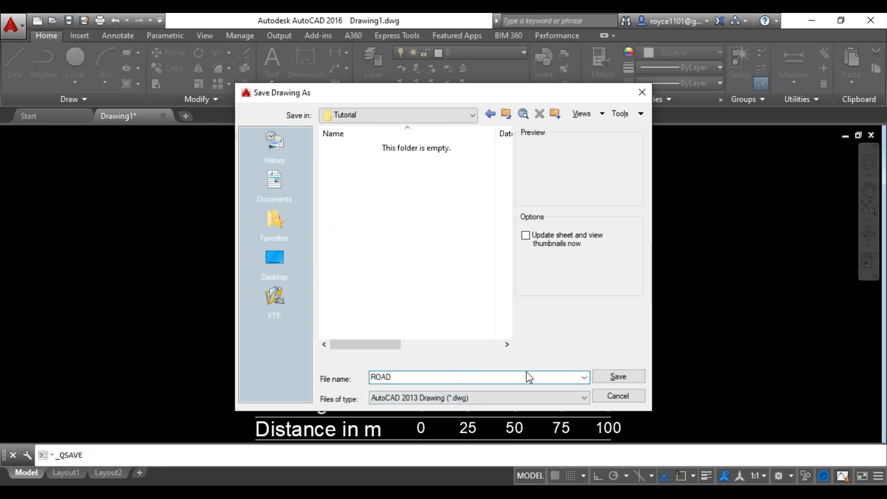
click(615, 375)
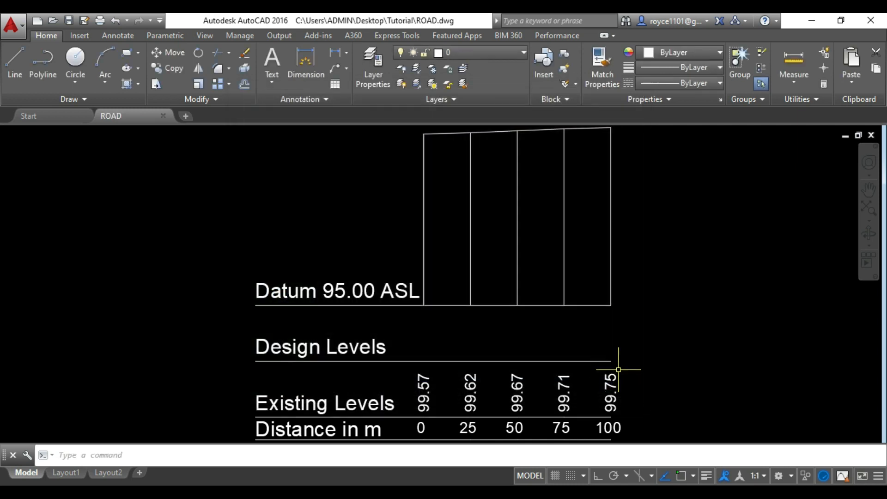
Close AutoCAD and select the ROAD drawing in the desktop's Tutorial folder.
click(869, 21)
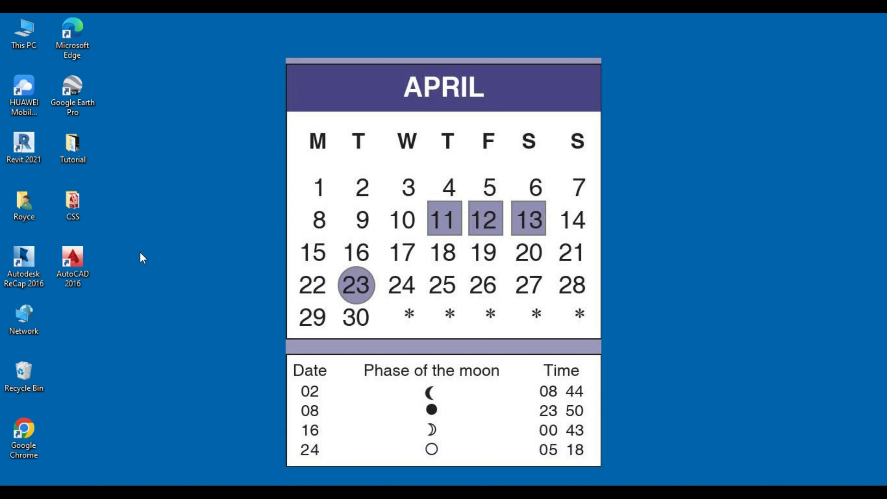
right_click(74, 149)
click(92, 158)
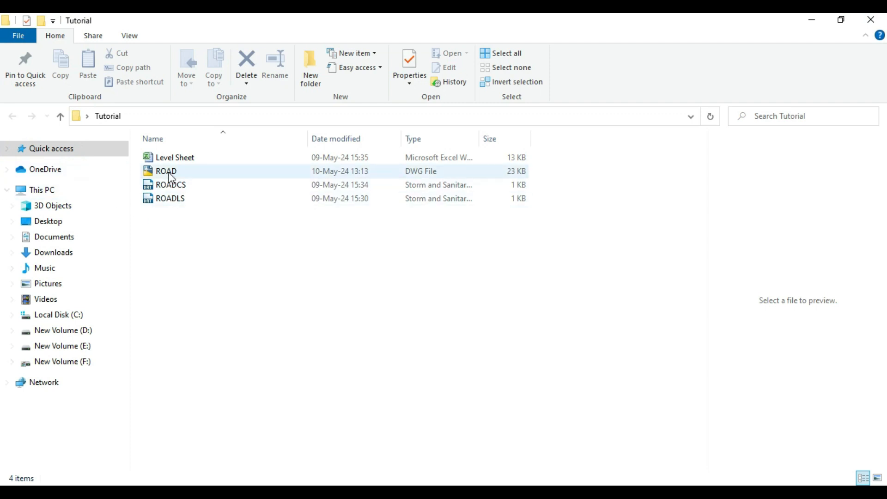
click(170, 175)
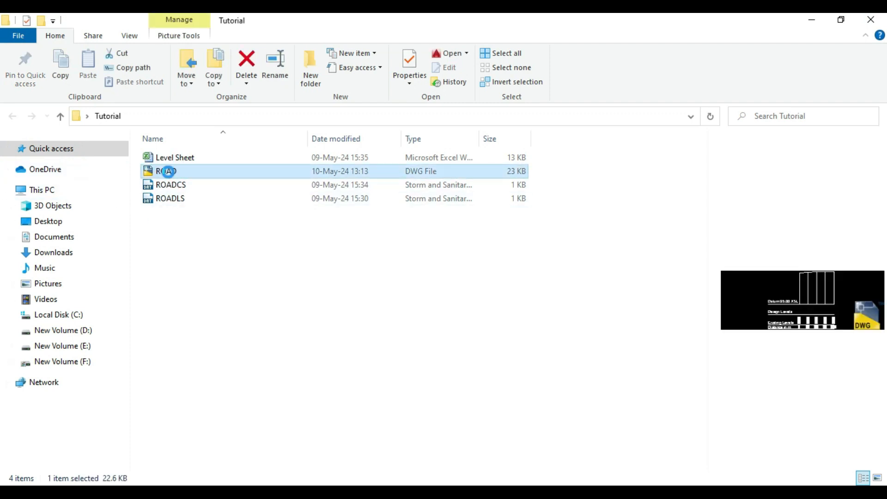
Open the selected ROAD drawing in AutoCAD.
right_click(168, 172)
click(191, 165)
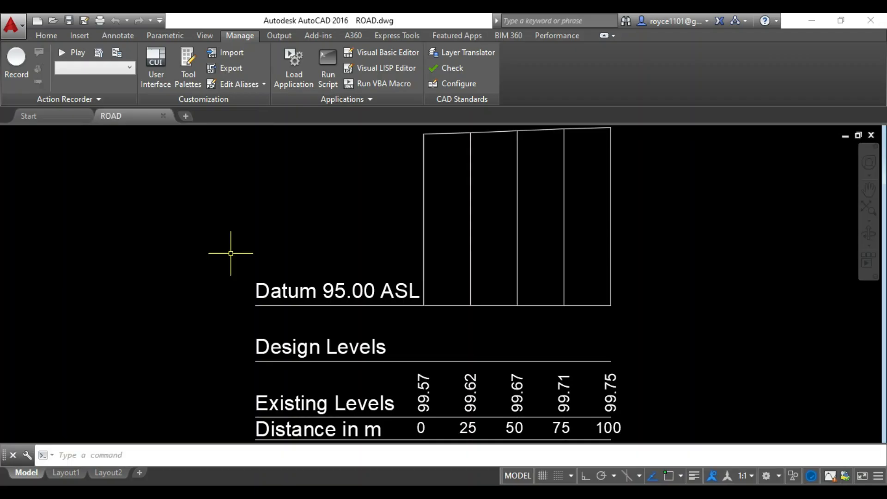
scroll(196, 252, down, 3)
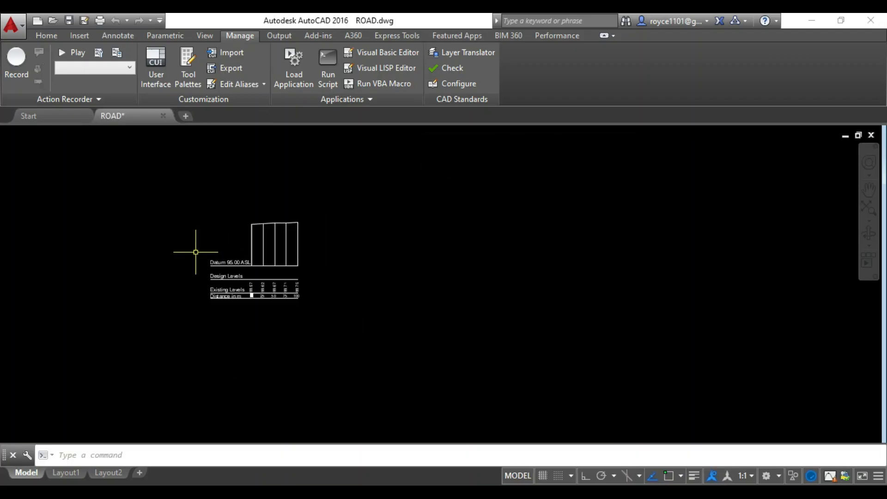
scroll(324, 168, down, 1)
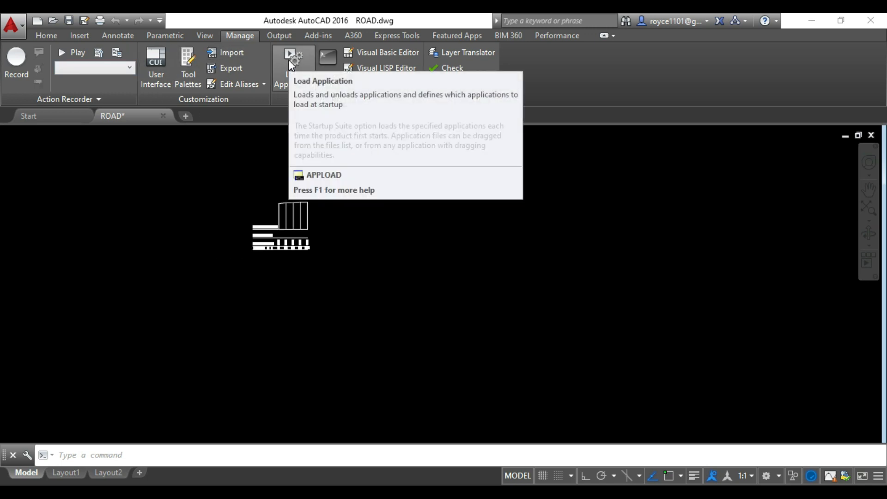
Load the cssj100 AutoLISP file from the CSS folder, allowing the unsigned file.
click(290, 61)
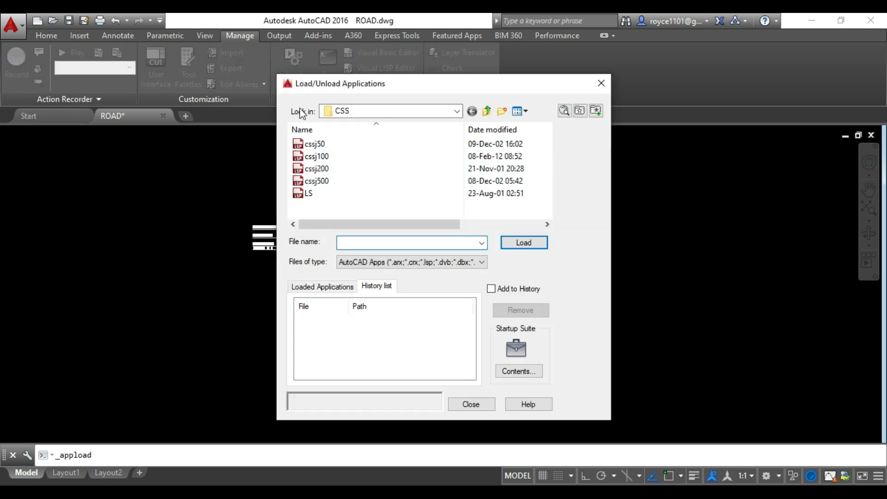
click(325, 157)
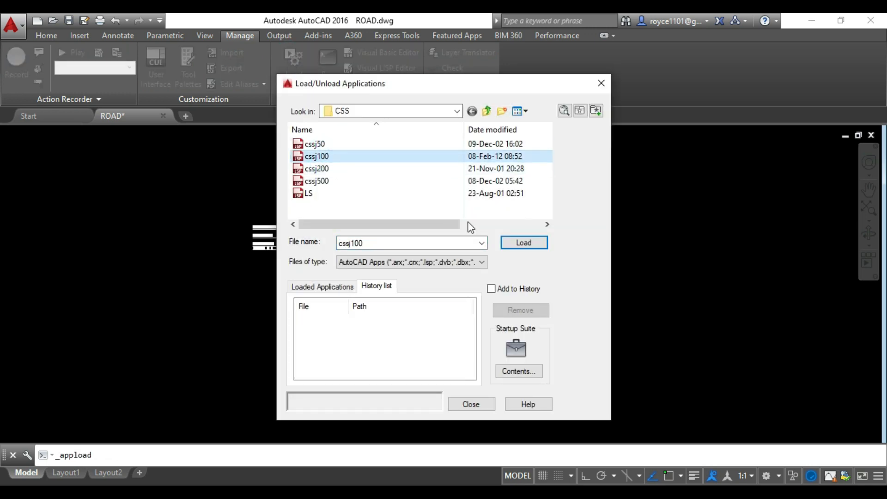
click(529, 242)
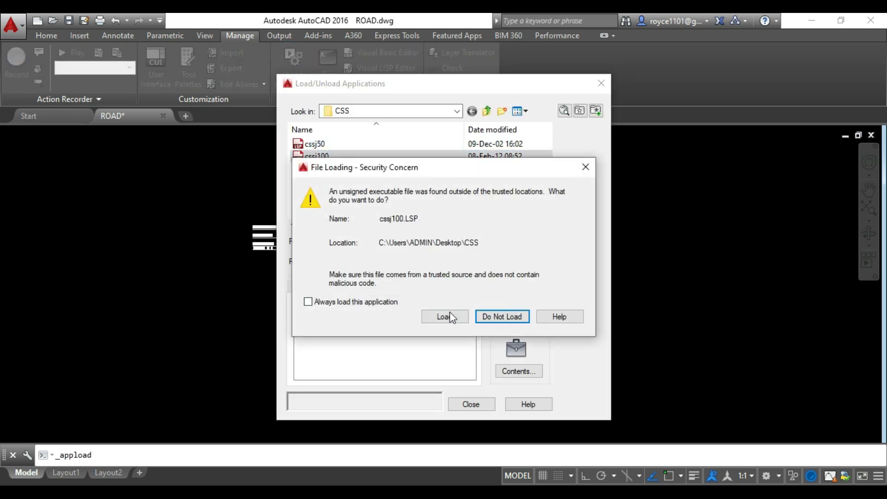
click(449, 313)
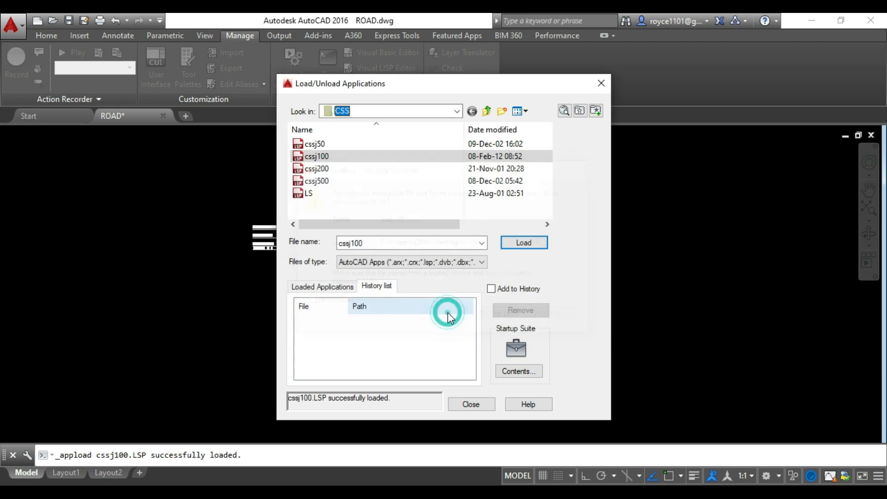
click(470, 404)
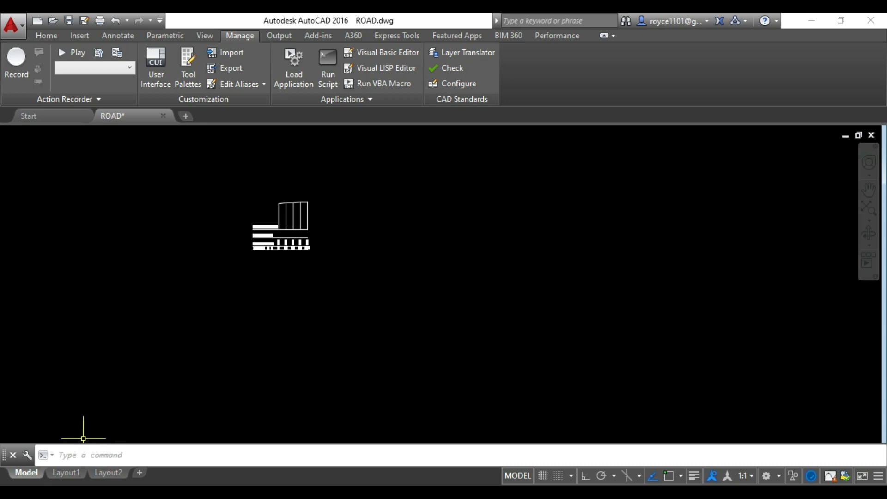
Run the CSS routine for an RB / Tank Bund section with the ROADCS data file, accepting the 95.00 datum.
text(css)
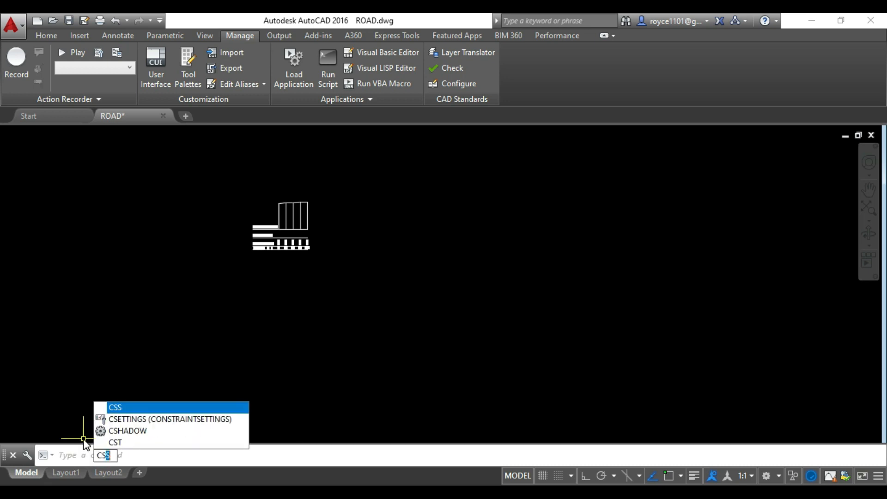
key(Return)
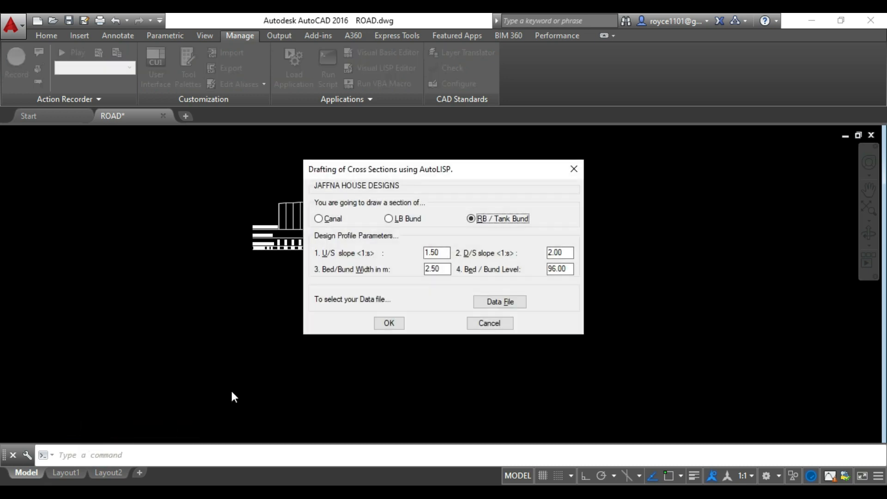
click(500, 305)
click(351, 215)
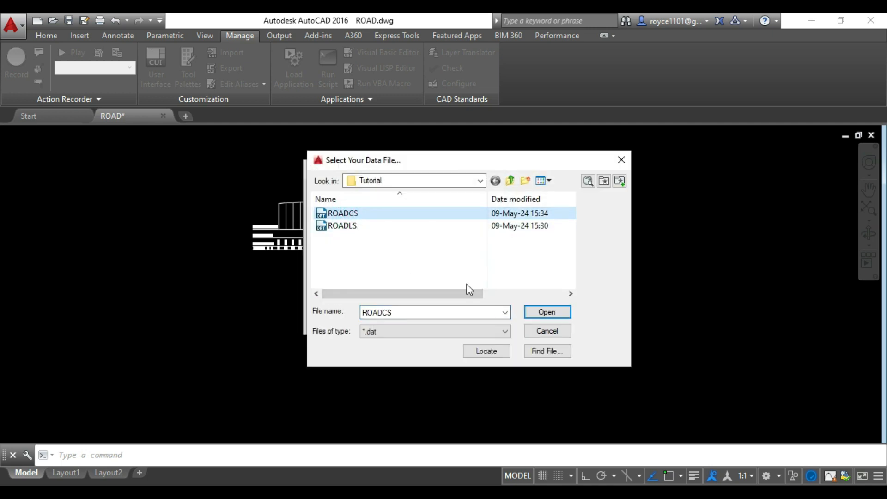
click(544, 312)
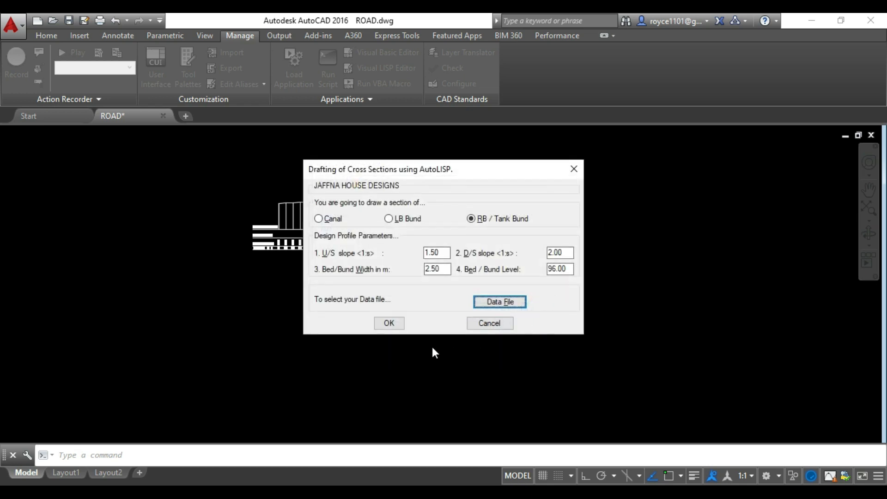
click(393, 323)
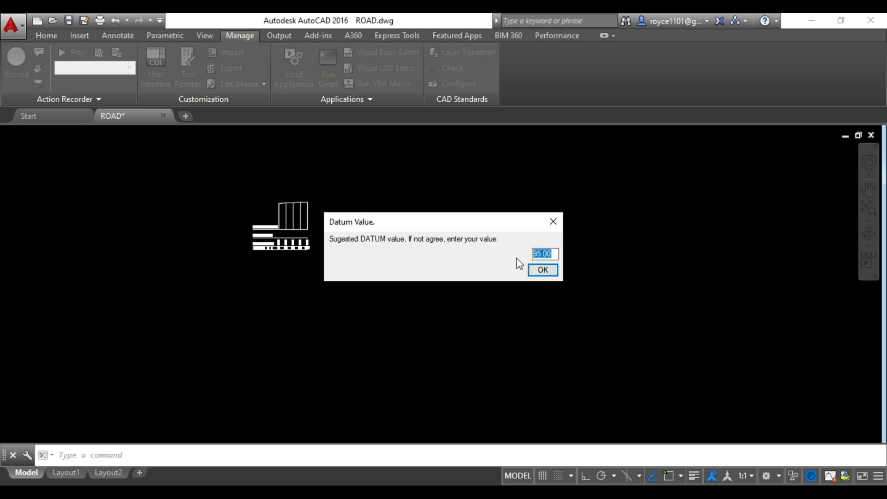
click(540, 273)
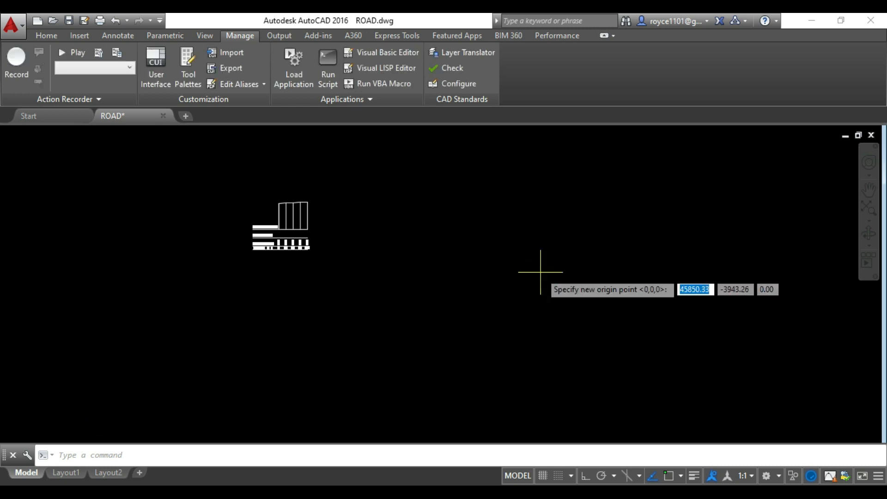
Place the cross sections at 0.00, 25.00, 50.00, 75.00 and 100.00 m in a row beside the longitudinal section.
click(449, 215)
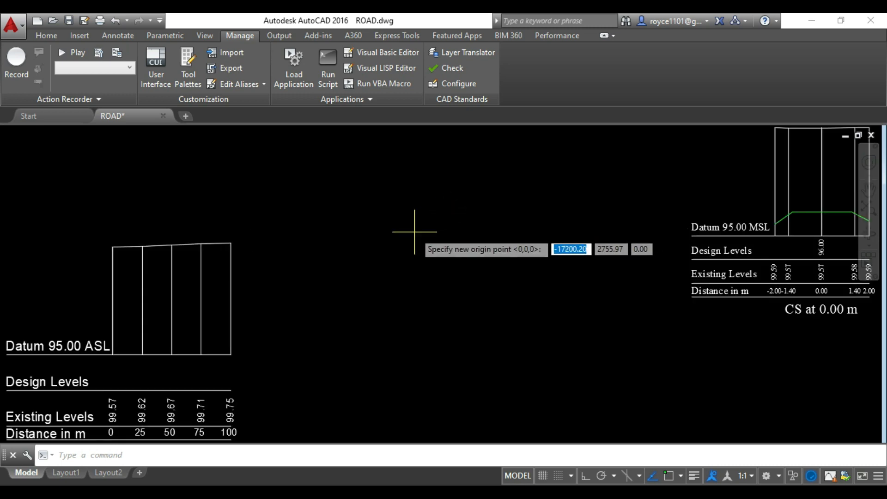
scroll(402, 238, down, 6)
click(591, 253)
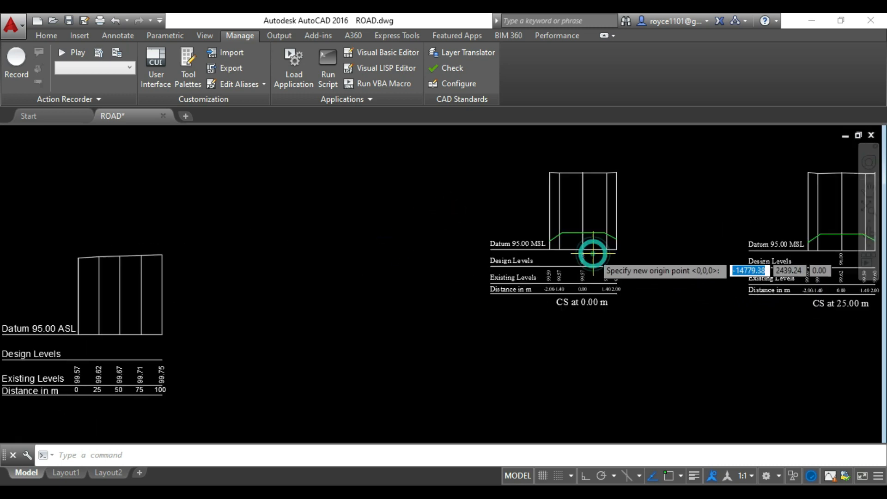
drag(551, 251, 218, 221)
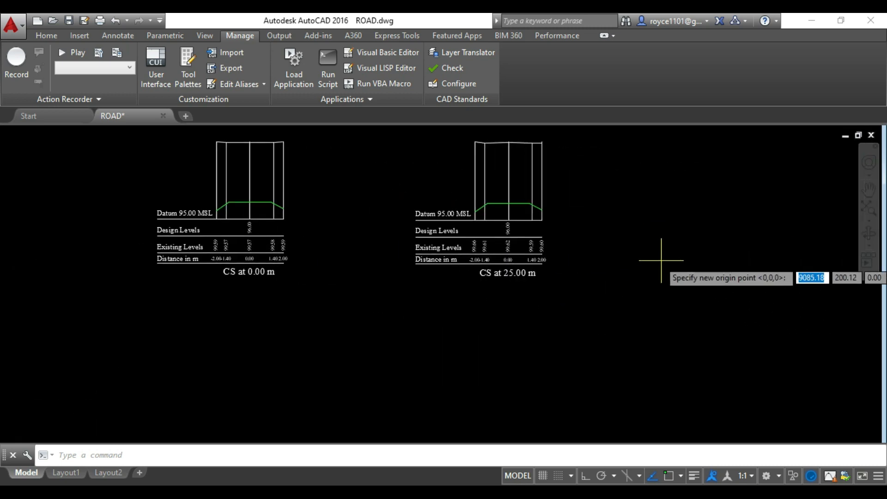
click(661, 259)
drag(643, 259, 328, 230)
click(574, 241)
drag(574, 241, 198, 245)
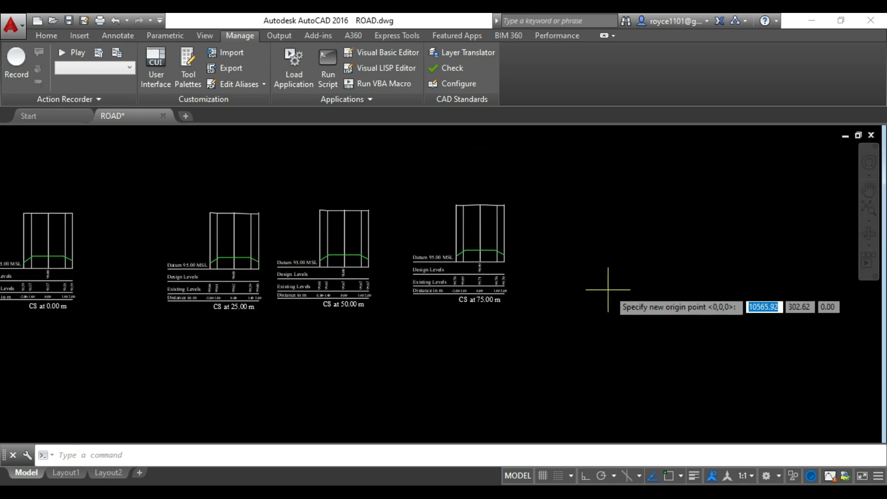
click(612, 290)
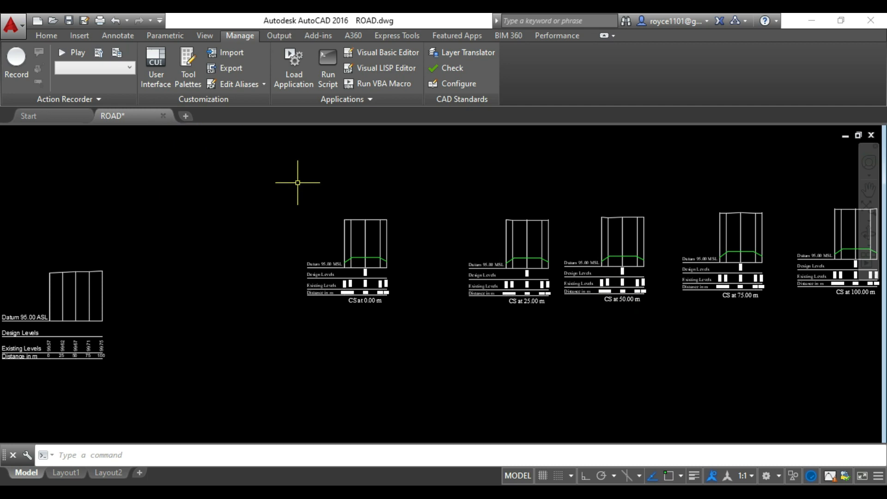
Delete the green design profile from the 0.00 m and 25.00 m cross sections.
scroll(369, 268, up, 5)
click(237, 196)
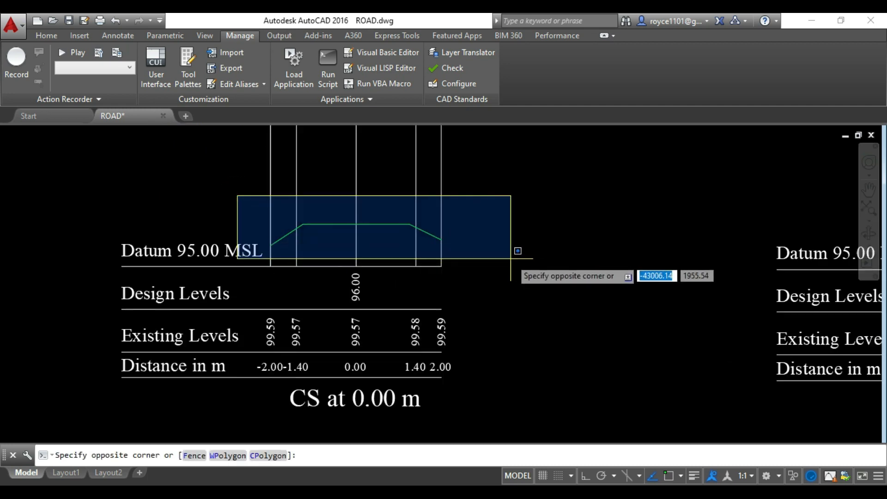
click(510, 258)
key(Delete)
scroll(392, 261, down, 3)
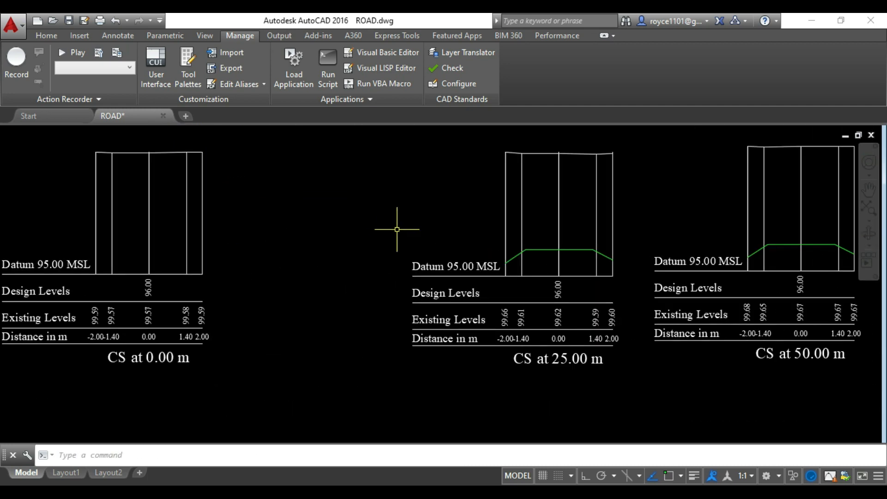
click(468, 225)
click(624, 267)
key(Delete)
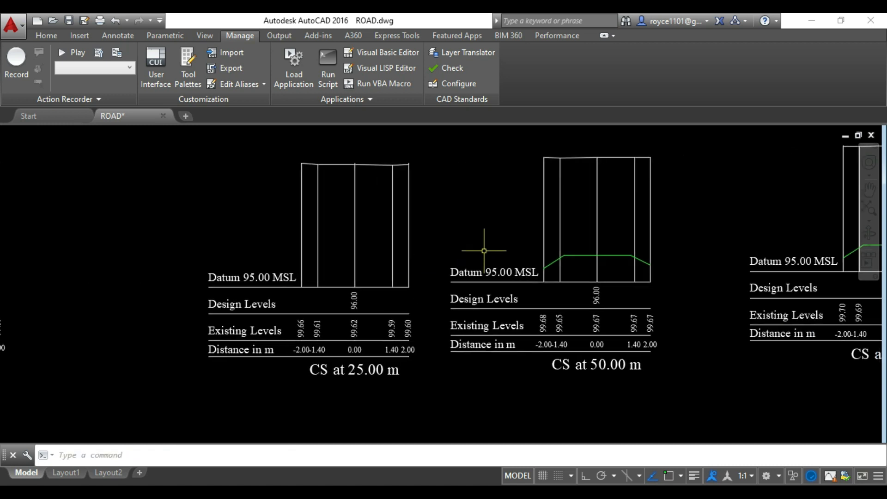
Delete the green design profile from the 50.00 m, 75.00 m and 100.00 m cross sections.
click(502, 237)
click(664, 270)
key(Delete)
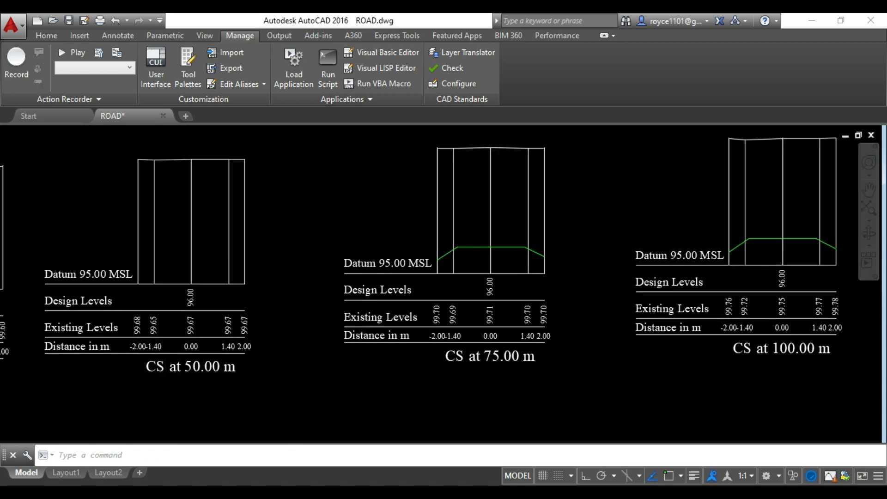
click(399, 228)
click(571, 264)
key(Delete)
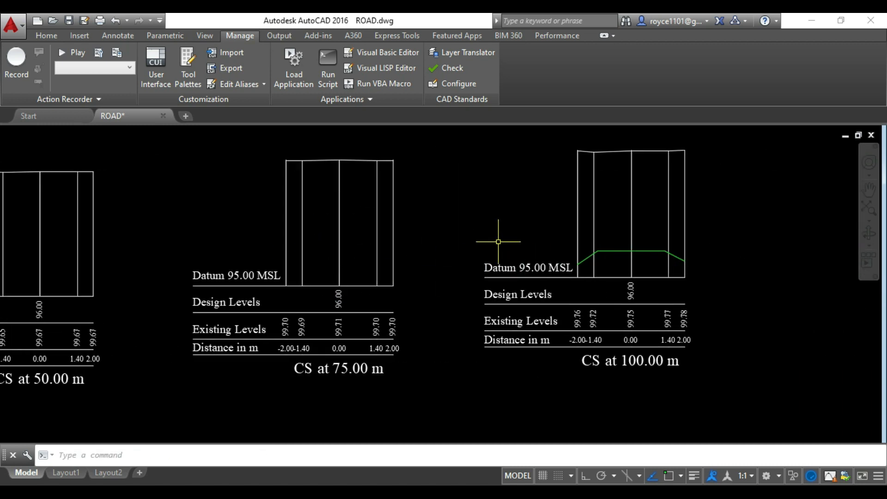
click(544, 224)
click(721, 269)
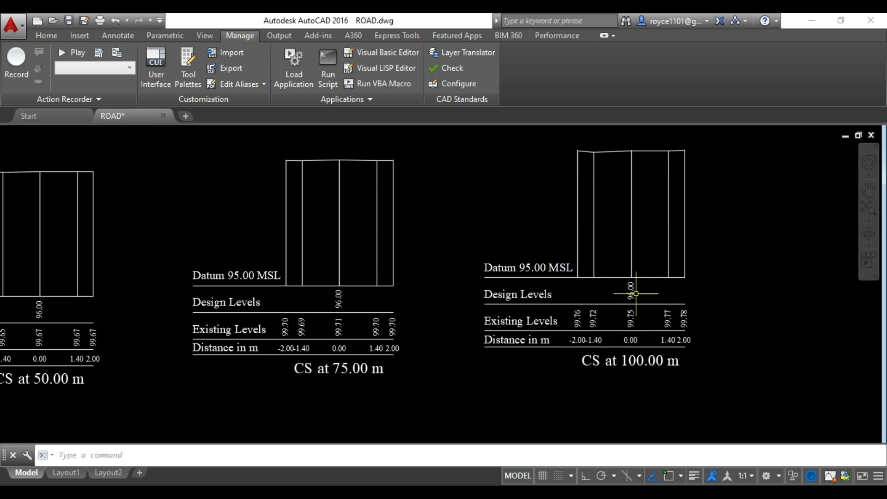
Delete the 96.00 value from the Design Levels row of all five cross sections.
scroll(732, 279, down, 2)
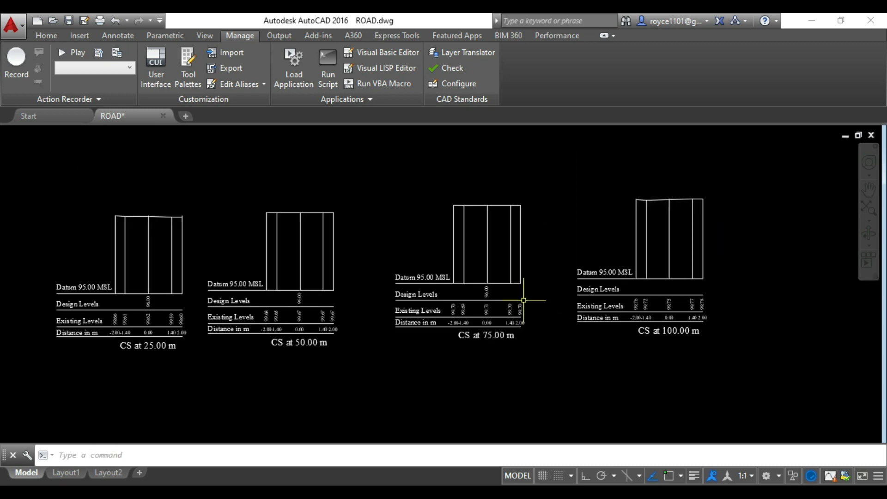
key(Delete)
drag(336, 299, 578, 307)
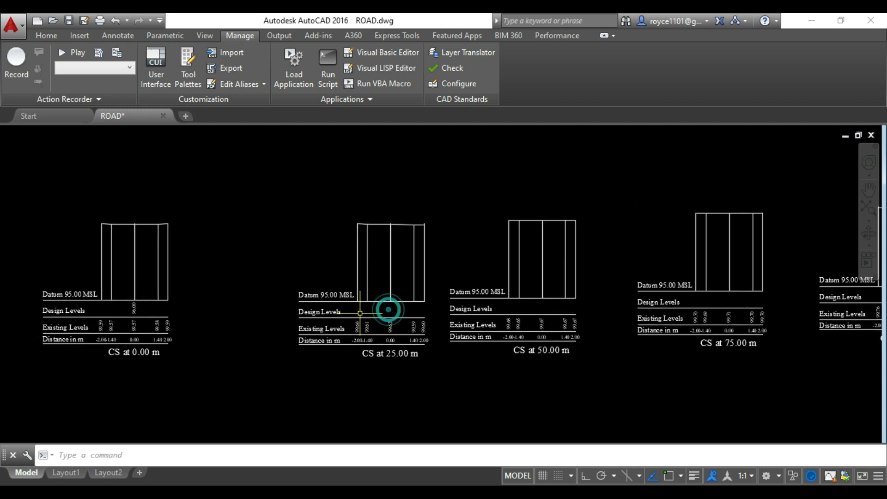
drag(388, 309, 508, 321)
click(331, 321)
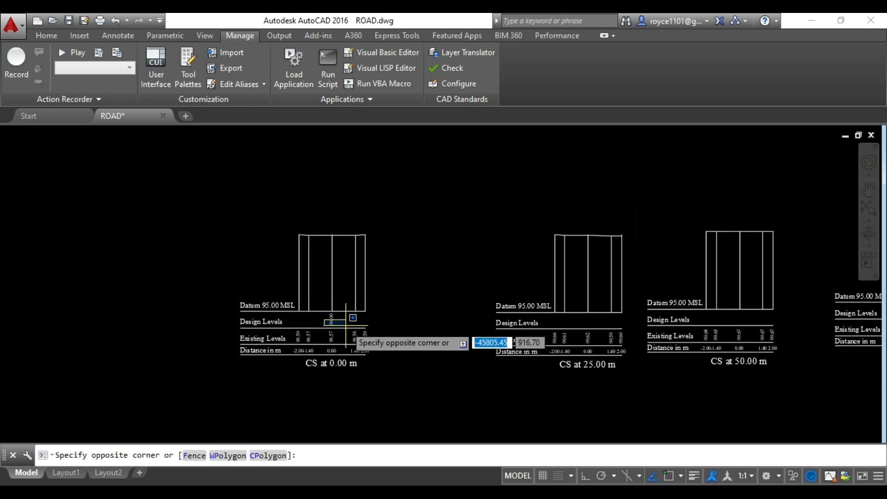
click(347, 321)
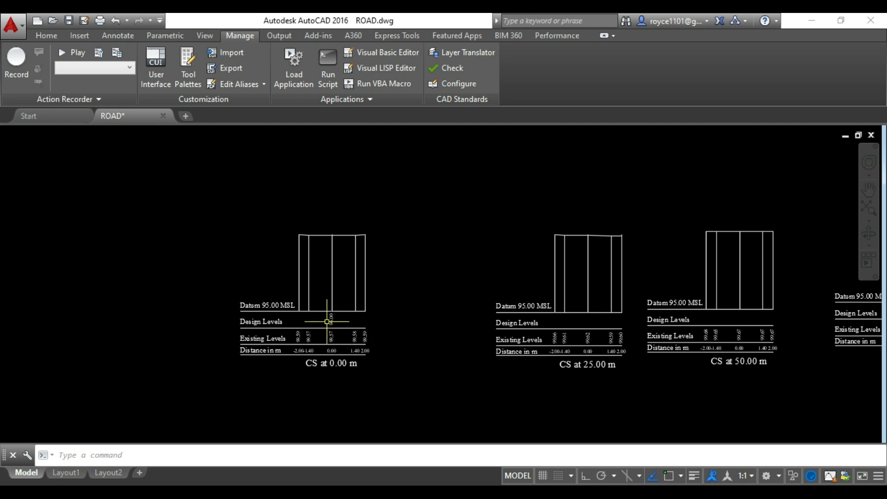
Move the whole 25.00 m cross section close beside the 0.00 m cross section.
scroll(611, 302, up, 2)
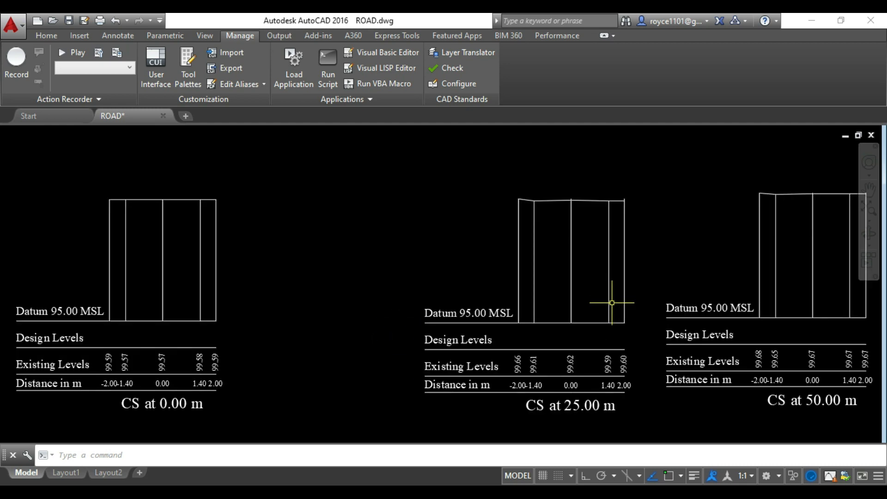
click(648, 428)
click(416, 163)
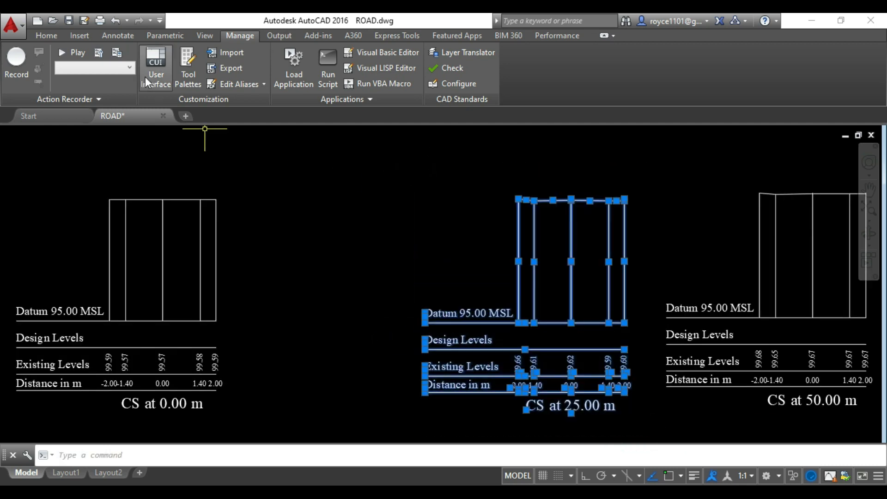
click(42, 32)
click(163, 55)
click(418, 190)
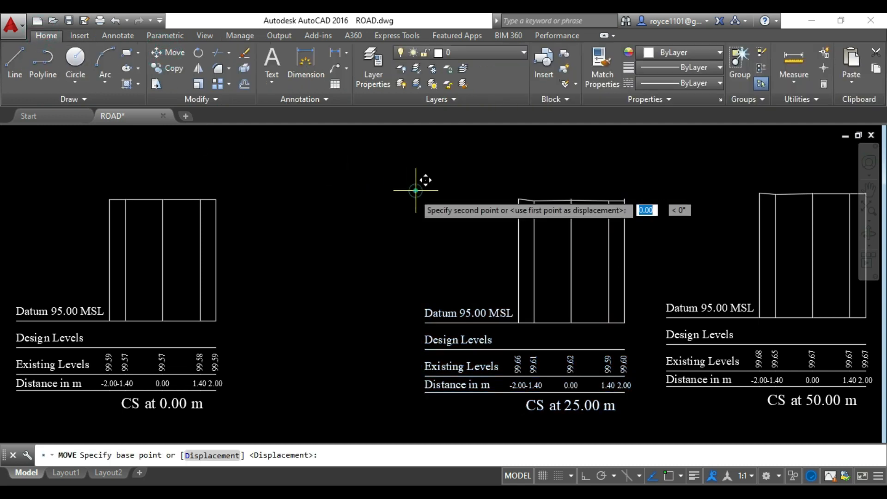
click(244, 196)
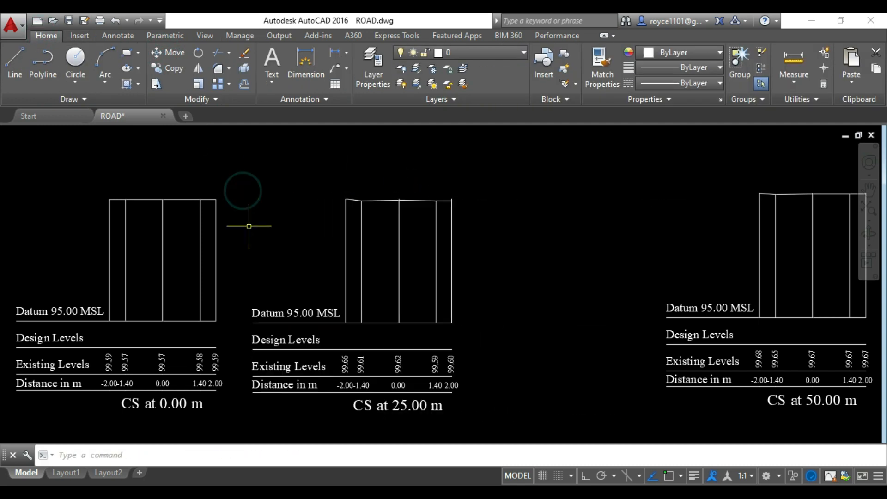
Move the whole 50.00 m cross section close beside the 25.00 m cross section.
scroll(507, 325, down, 3)
click(506, 324)
click(364, 187)
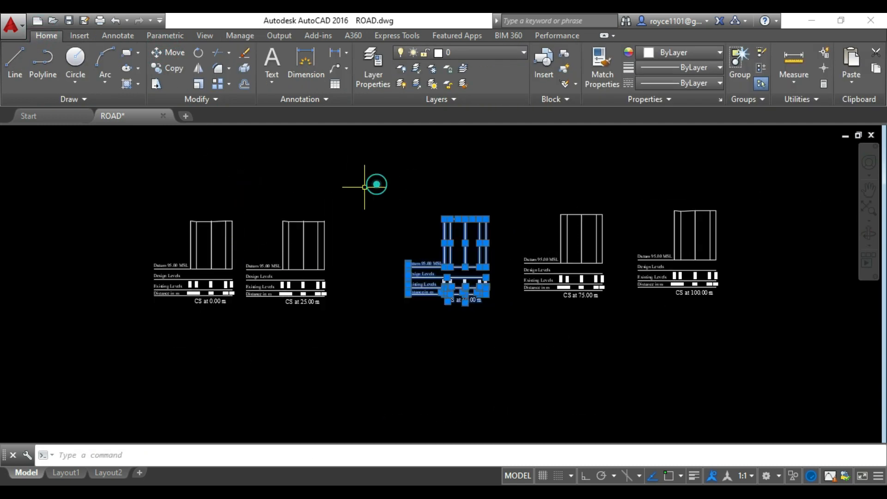
click(174, 59)
scroll(416, 324, up, 2)
click(472, 349)
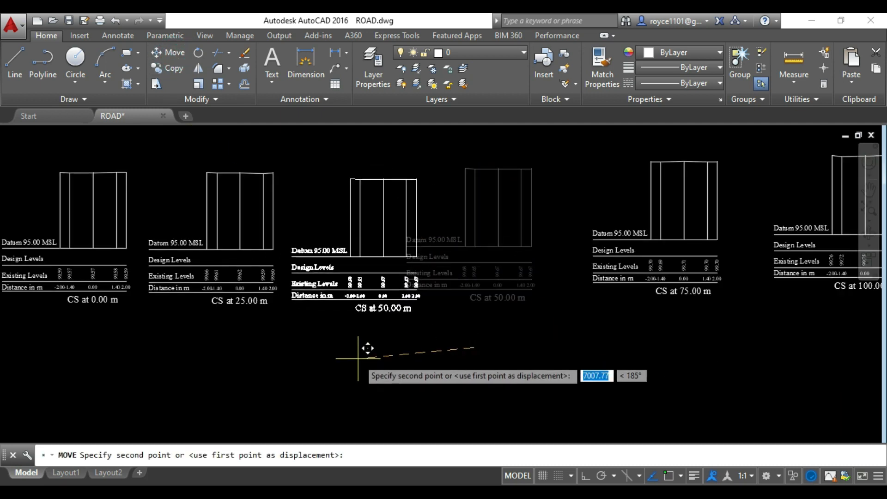
click(364, 351)
Move the whole 75.00 m cross section close beside the 50.00 m cross section.
drag(381, 355, 311, 386)
click(679, 368)
click(475, 154)
click(168, 59)
click(575, 360)
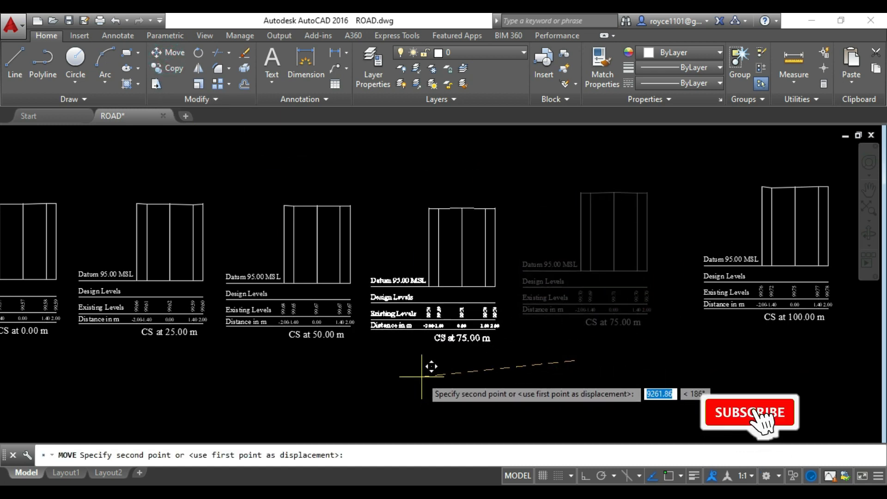
click(422, 376)
Move the whole 100.00 m cross section close beside the 75.00 m cross section.
drag(472, 376, 349, 377)
click(783, 399)
click(522, 163)
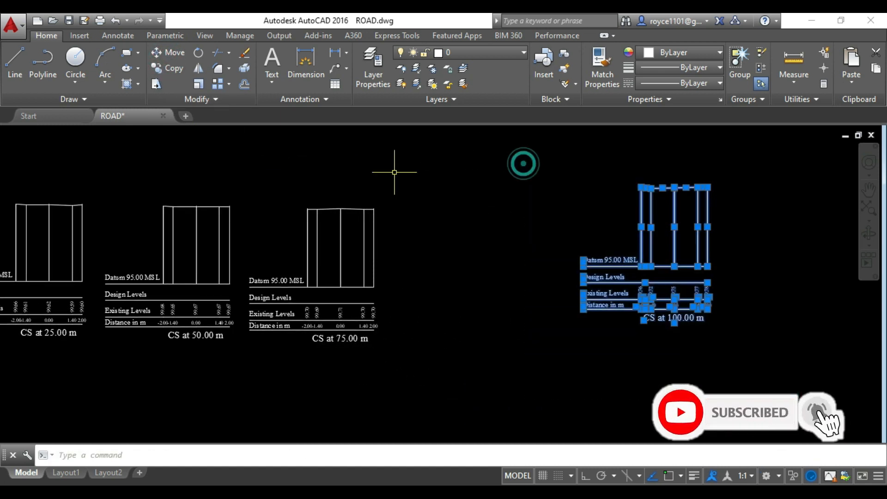
click(169, 52)
click(632, 358)
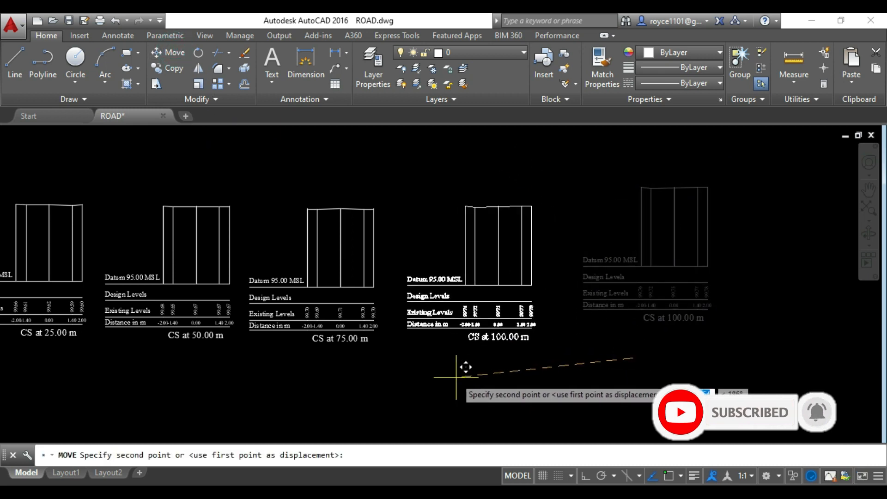
click(443, 382)
drag(518, 308, 572, 308)
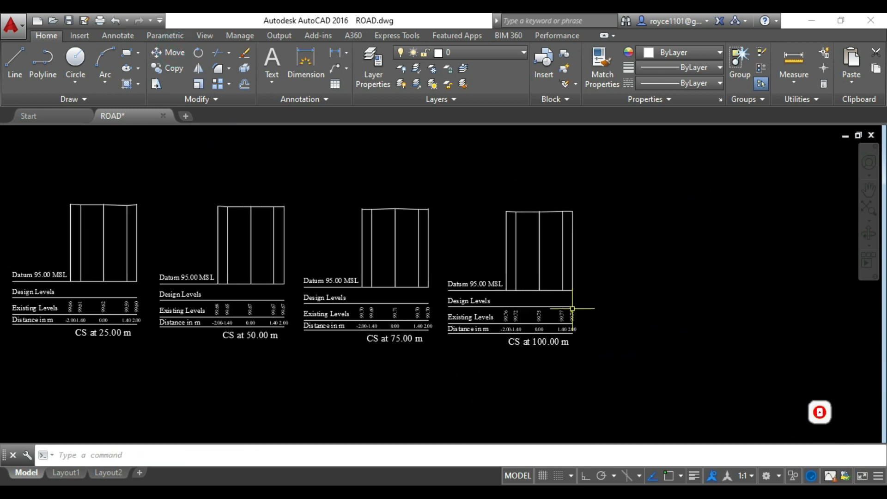
click(214, 55)
key(Return)
key(Escape)
Turn on object snap with the Endpoint, Midpoint, Center, Node and Intersection modes.
click(669, 476)
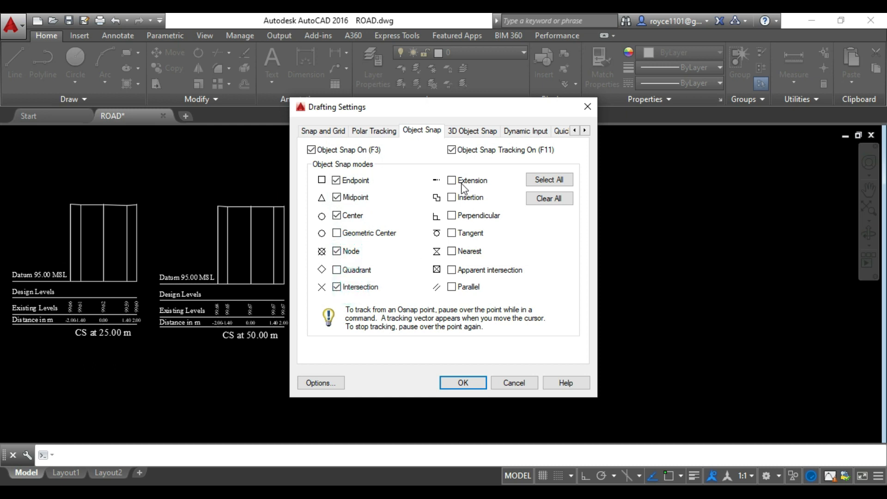
click(475, 373)
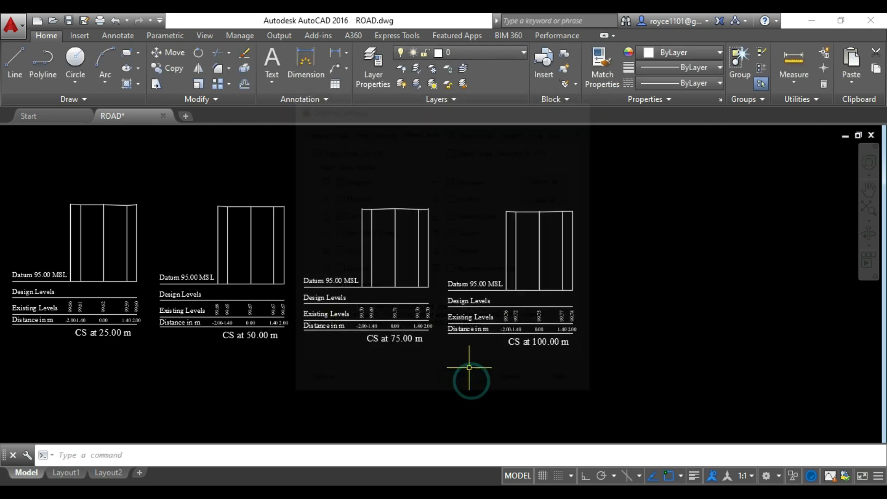
Trim the vertical line ends protruding above the ground profile on the first cross sections, using all objects as cutting edges.
click(215, 55)
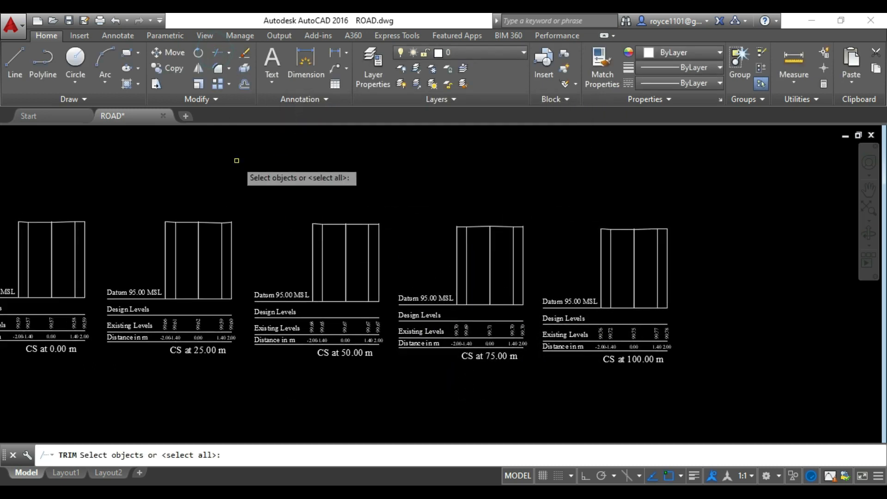
key(Return)
scroll(234, 263, up, 6)
scroll(268, 178, up, 6)
scroll(330, 200, up, 4)
click(285, 217)
click(201, 264)
scroll(117, 230, down, 4)
drag(519, 246, 159, 205)
scroll(164, 205, down, 5)
scroll(459, 203, up, 5)
scroll(489, 226, up, 4)
click(543, 211)
click(498, 247)
Trim the remaining vertical line ends above the ground profile through the far end of the 50.00 m cross section.
scroll(296, 210, down, 6)
scroll(567, 215, up, 5)
click(490, 167)
click(368, 224)
scroll(366, 224, down, 6)
scroll(682, 220, up, 5)
scroll(563, 189, up, 5)
click(519, 186)
click(313, 261)
scroll(429, 225, down, 6)
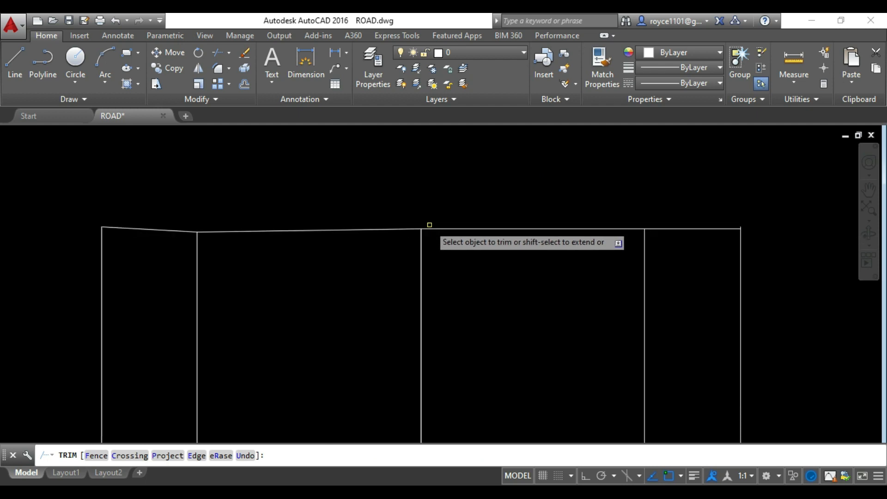
scroll(750, 220, up, 5)
click(661, 230)
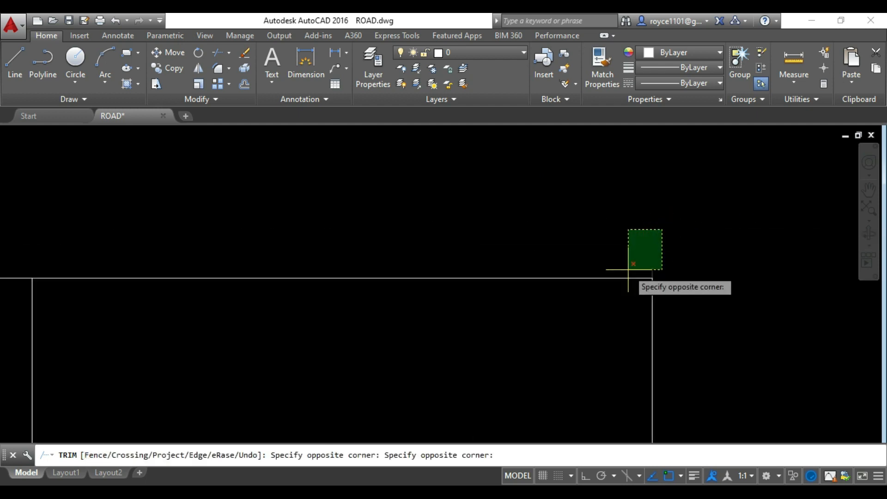
click(628, 269)
Trim the vertical line ends protruding above the ground profile as far as the -2.00 m line of the 75.00 m cross section.
scroll(363, 229, down, 6)
scroll(618, 230, up, 5)
scroll(443, 245, up, 5)
click(496, 273)
click(396, 345)
scroll(601, 240, down, 6)
scroll(600, 240, down, 4)
scroll(373, 242, up, 6)
click(303, 207)
click(236, 243)
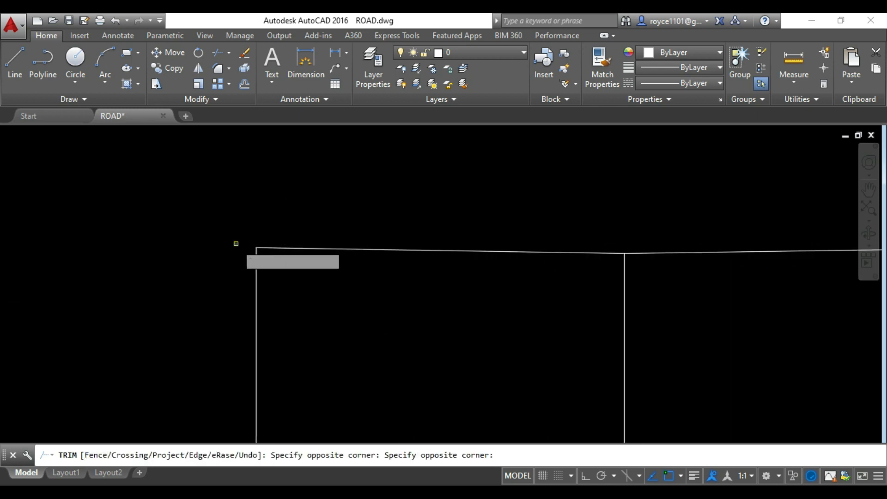
Trim the centre line end protruding above the ground profile of the 100.00 m cross section and finish trimming.
scroll(185, 207, down, 5)
scroll(323, 208, up, 6)
scroll(508, 228, down, 5)
scroll(307, 224, up, 3)
scroll(370, 224, up, 3)
click(370, 224)
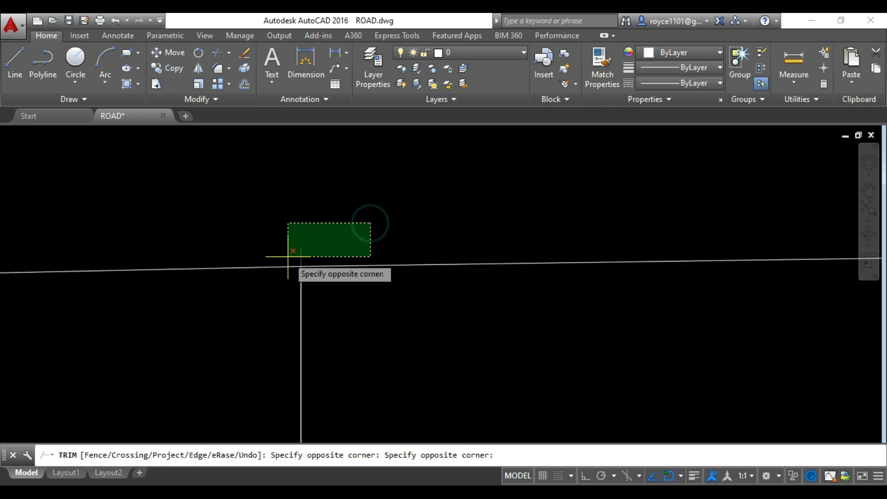
click(288, 256)
scroll(285, 257, down, 4)
scroll(477, 234, up, 5)
click(430, 250)
key(Escape)
scroll(409, 200, down, 12)
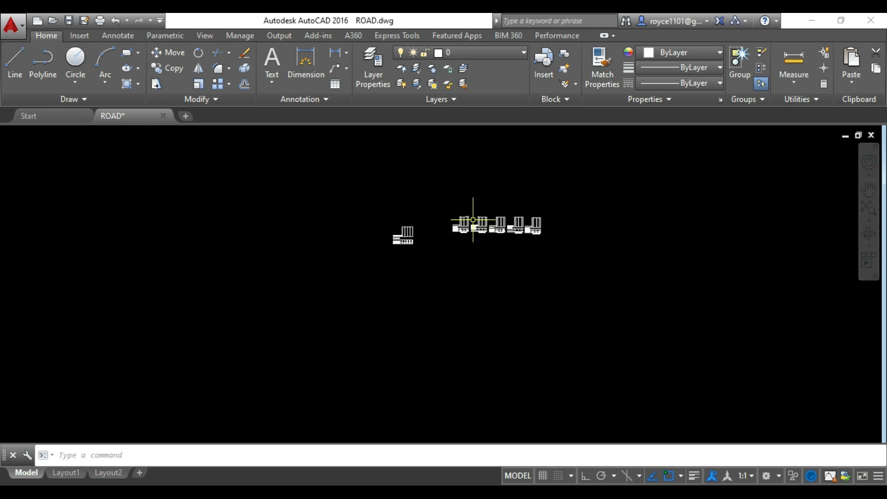
Move all five cross sections together closer to the longitudinal section, in line with it.
scroll(472, 220, up, 4)
click(675, 289)
click(384, 172)
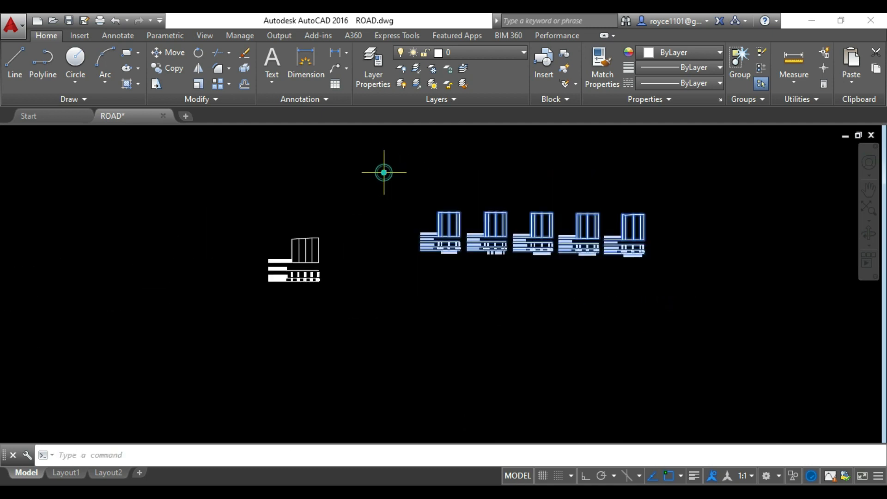
click(167, 52)
click(429, 268)
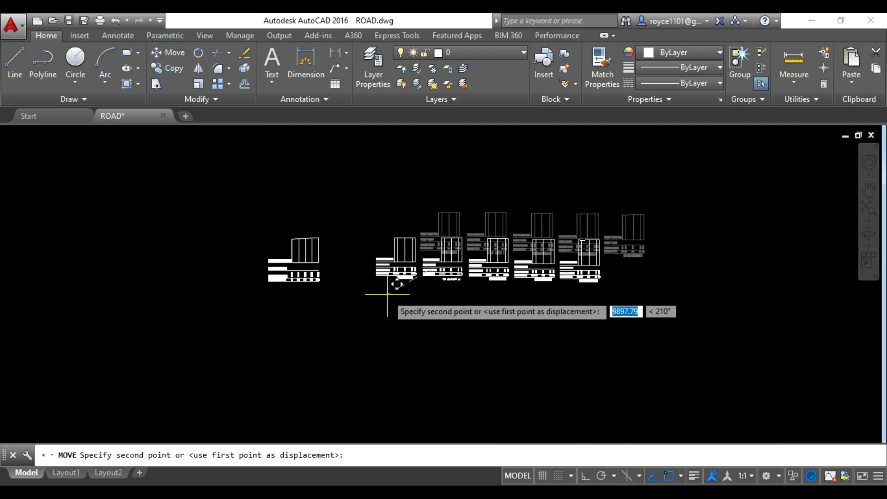
click(387, 294)
Replace MSL with ASL in the datum labels of all five cross sections.
scroll(470, 268, up, 5)
scroll(238, 240, down, 2)
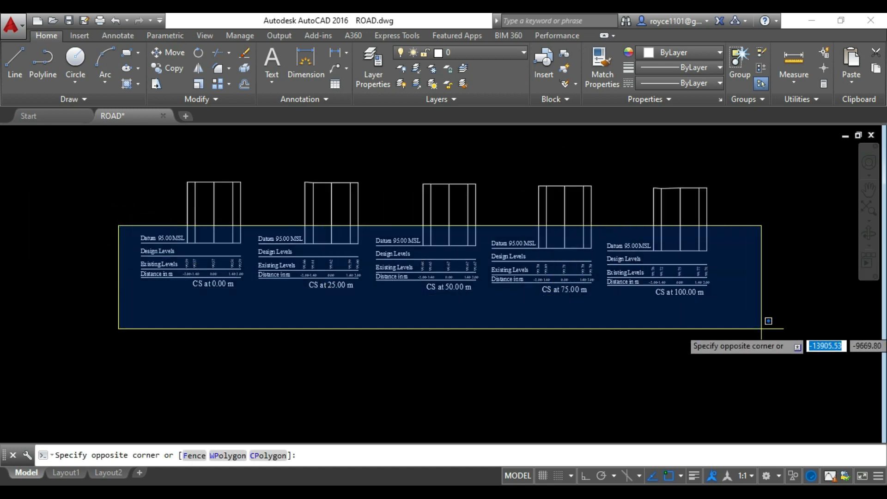
click(769, 324)
scroll(616, 242, up, 6)
right_click(526, 205)
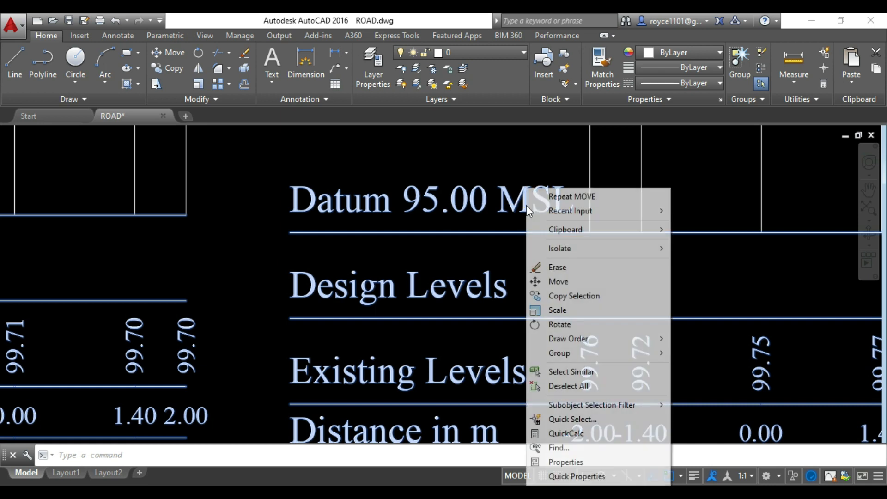
click(559, 448)
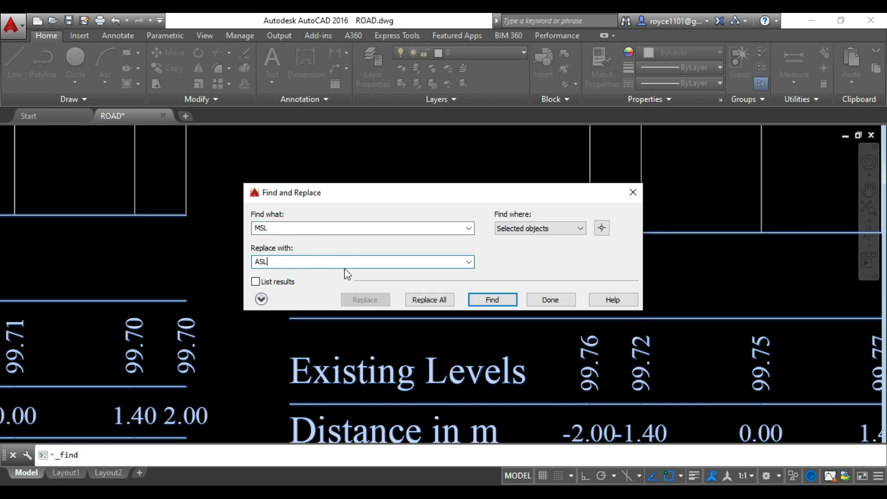
click(429, 300)
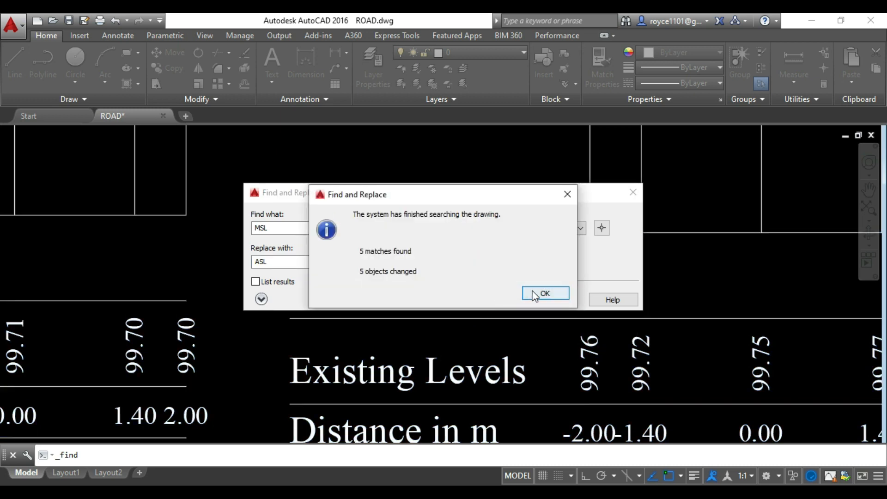
click(536, 294)
click(543, 300)
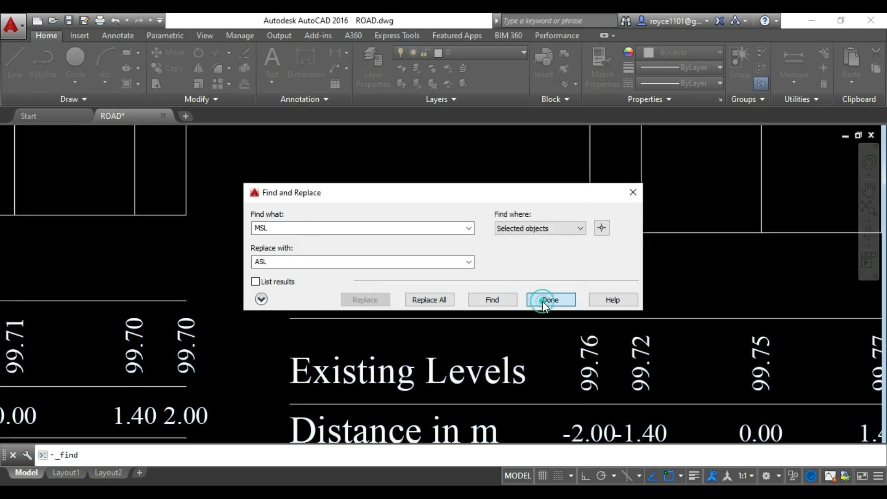
Check the datum labels and the layout of the five cross sections.
scroll(469, 277, down, 8)
scroll(405, 204, up, 2)
drag(407, 209, 616, 252)
scroll(616, 252, down, 2)
scroll(352, 247, up, 2)
drag(442, 243, 417, 241)
scroll(417, 242, down, 2)
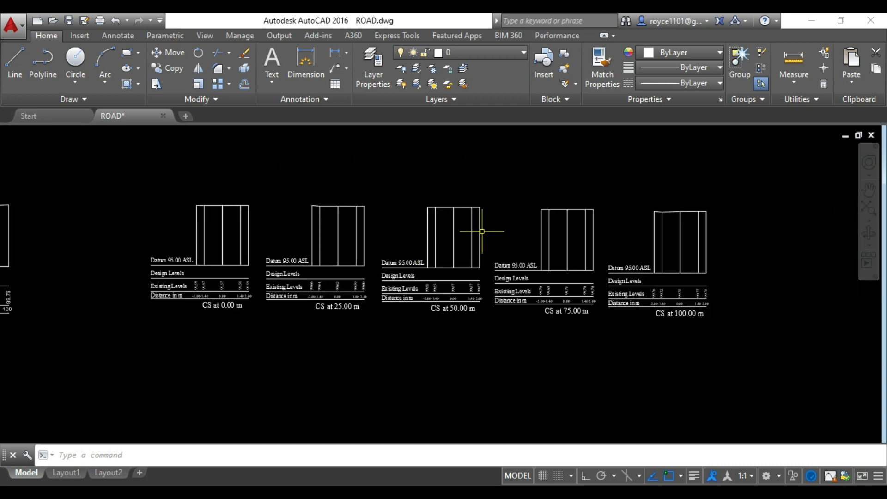
Save the ROAD.dwg drawing with the longitudinal section and the five cross sections.
scroll(495, 230, down, 2)
drag(295, 177, 323, 184)
click(866, 206)
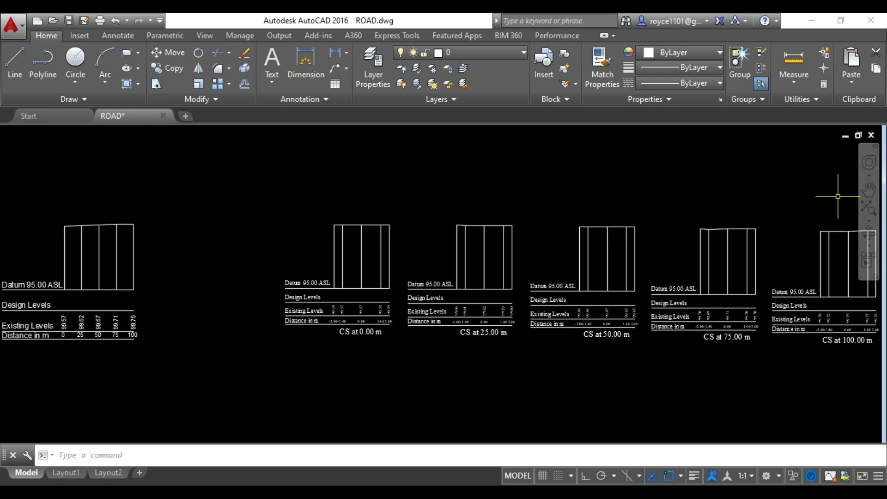
click(68, 20)
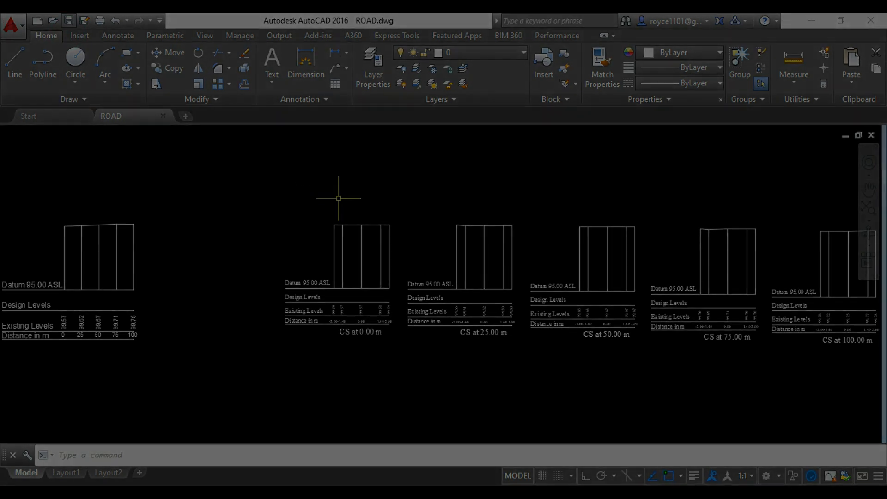